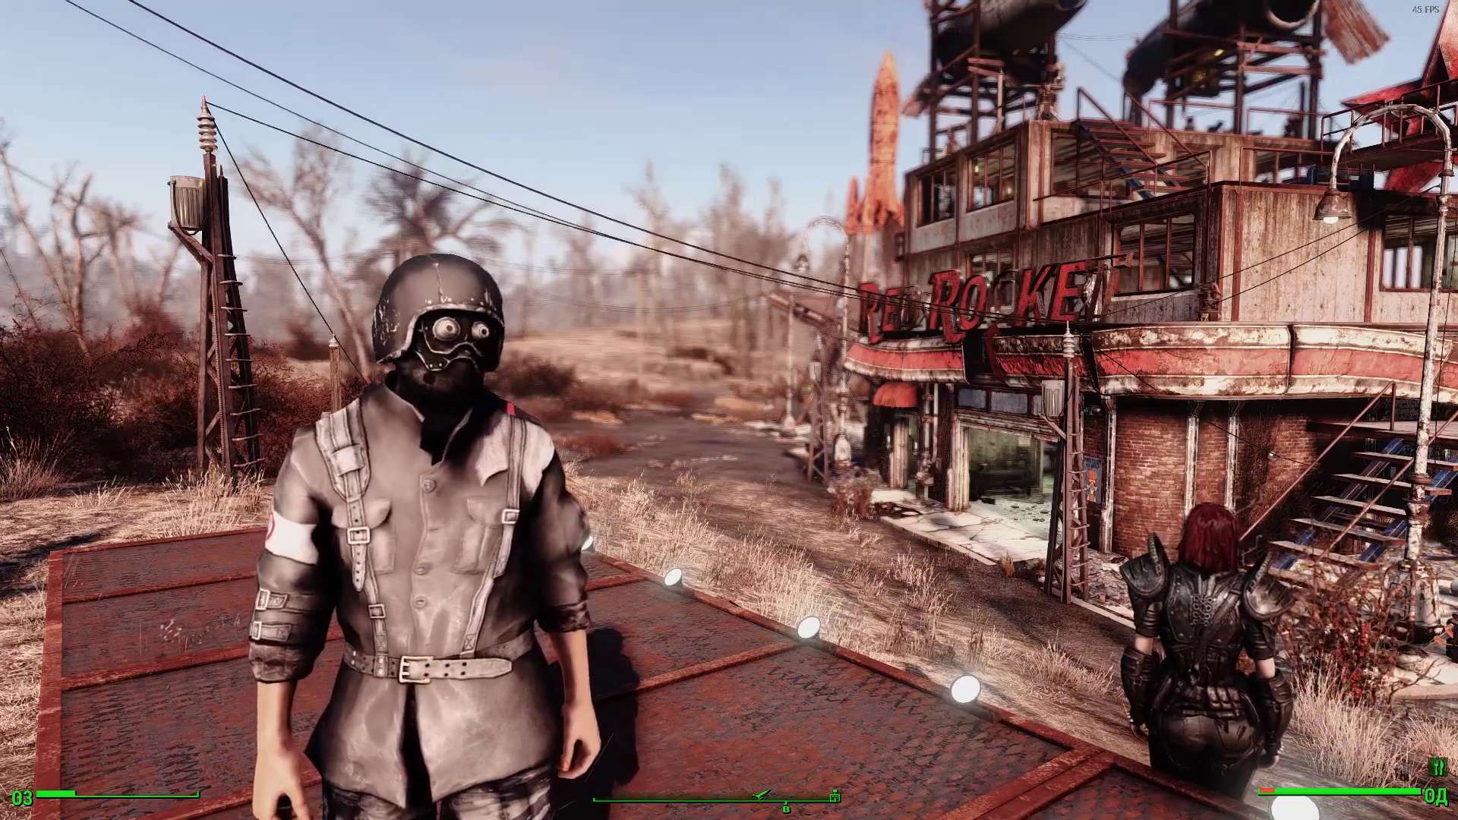
{"action": "scroll", "coordinate": [729, 410], "scroll_direction": "down", "scroll_amount": 2}
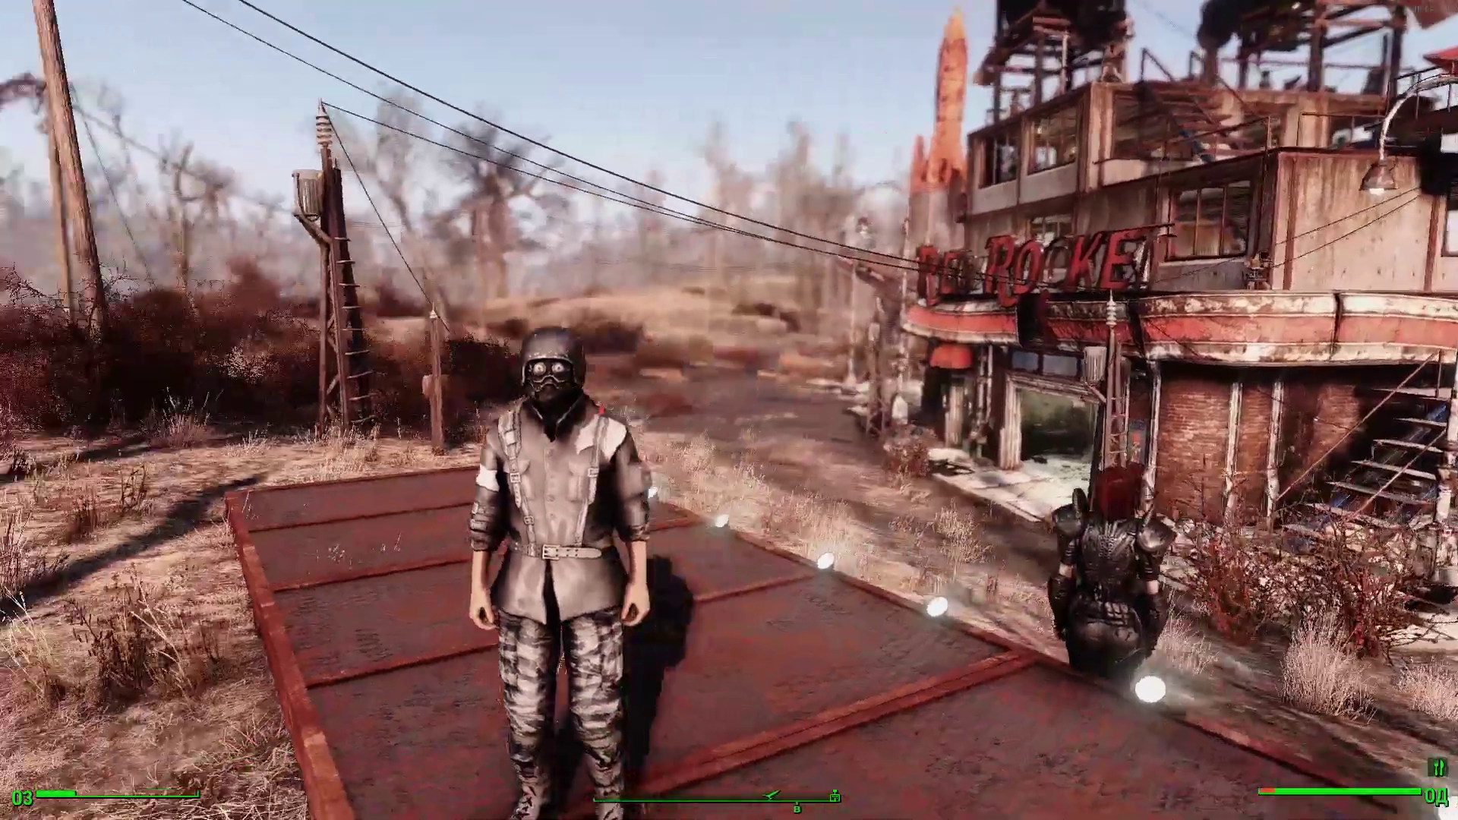
{"action": "scroll", "coordinate": [729, 411], "scroll_direction": "up", "scroll_amount": 2}
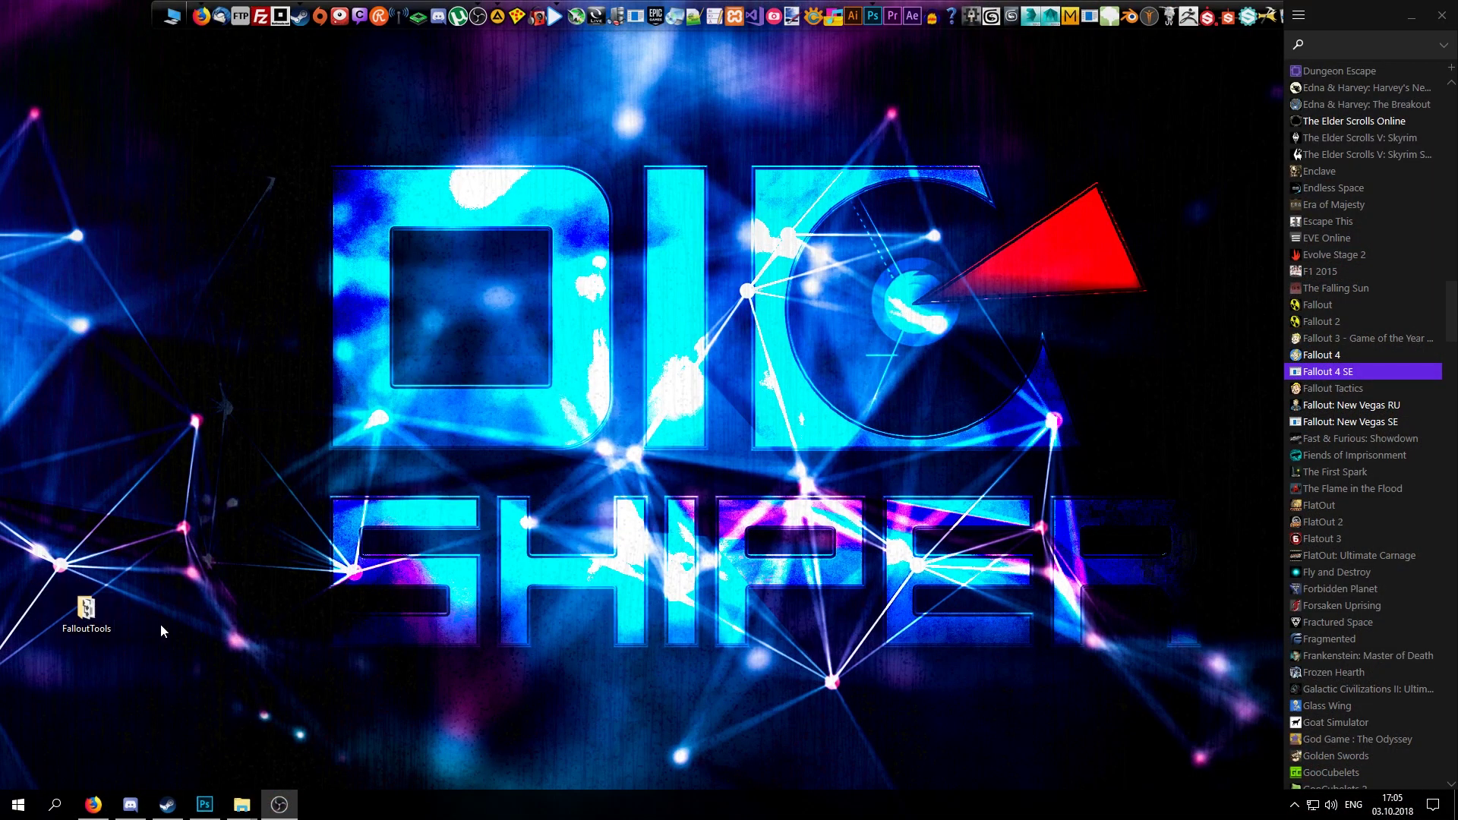
Copy the sdt_mnazi_head_d.dds texture from the SDT_MetroArmor folder to the desktop.
{"action": "mouse_move", "coordinate": [242, 805]}
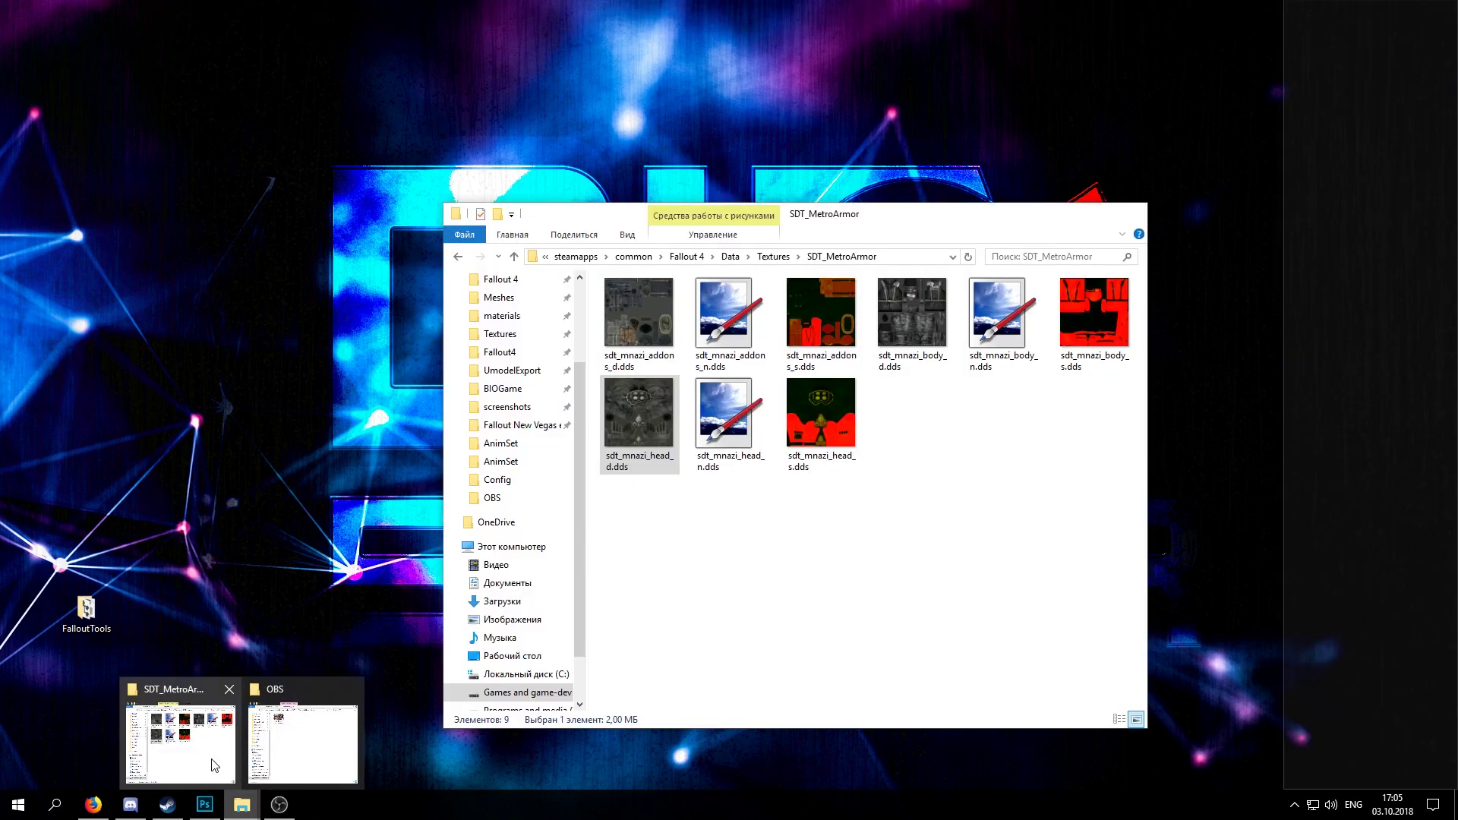
{"action": "left_click", "coordinate": [212, 764]}
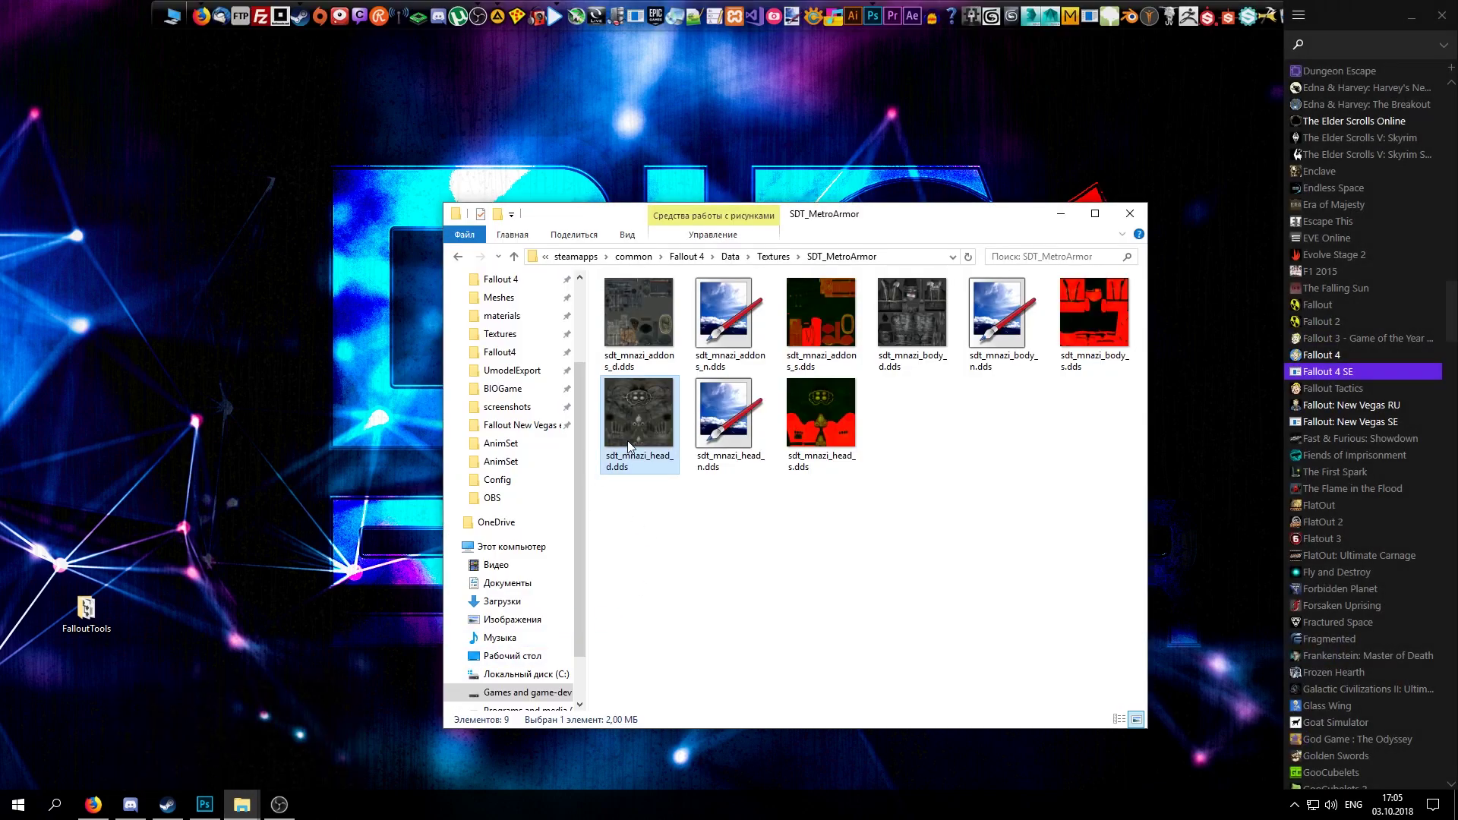
{"action": "right_click", "coordinate": [639, 412]}
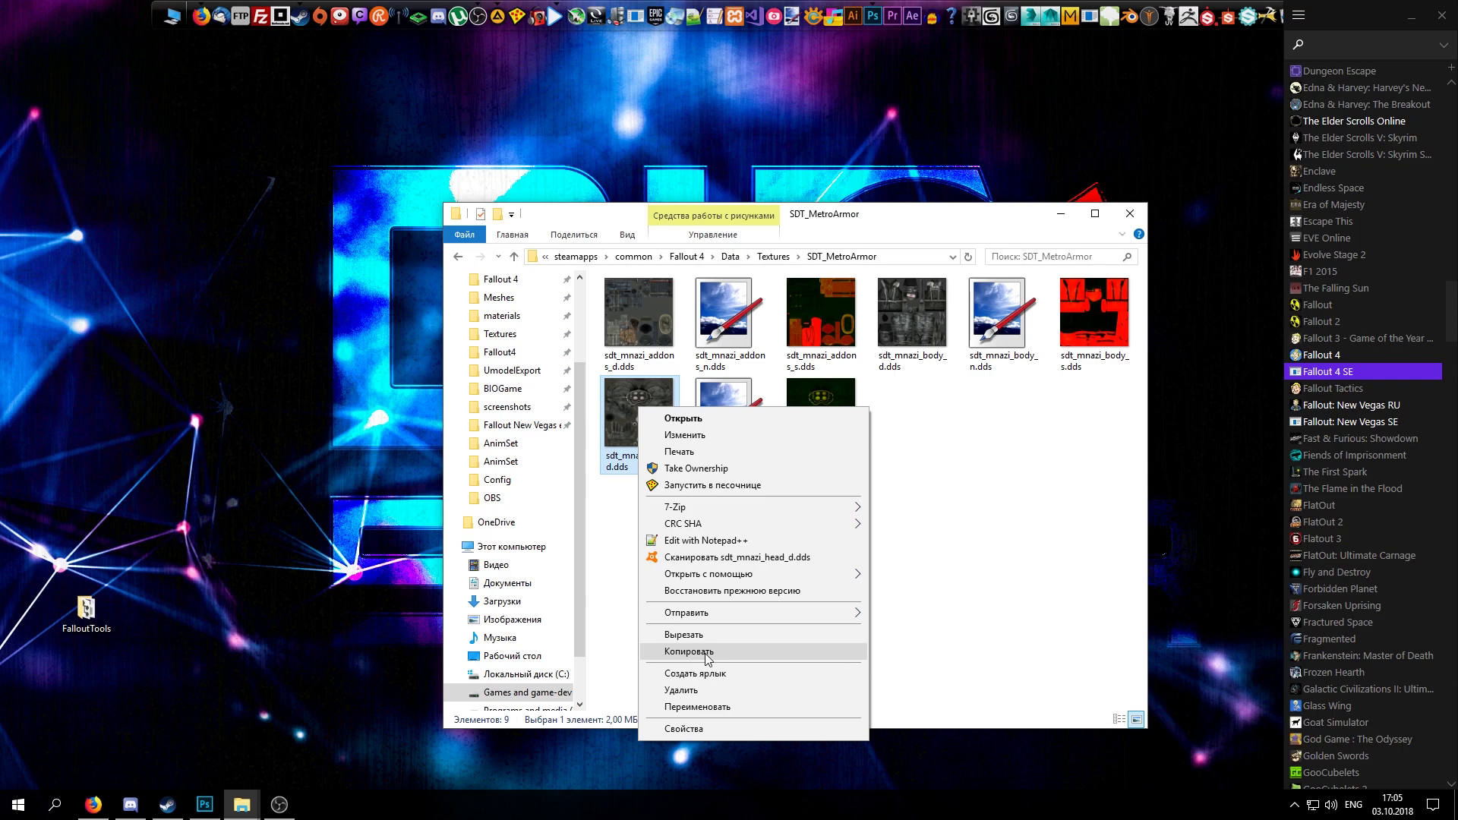
{"action": "left_click", "coordinate": [669, 660]}
{"action": "right_click", "coordinate": [160, 317]}
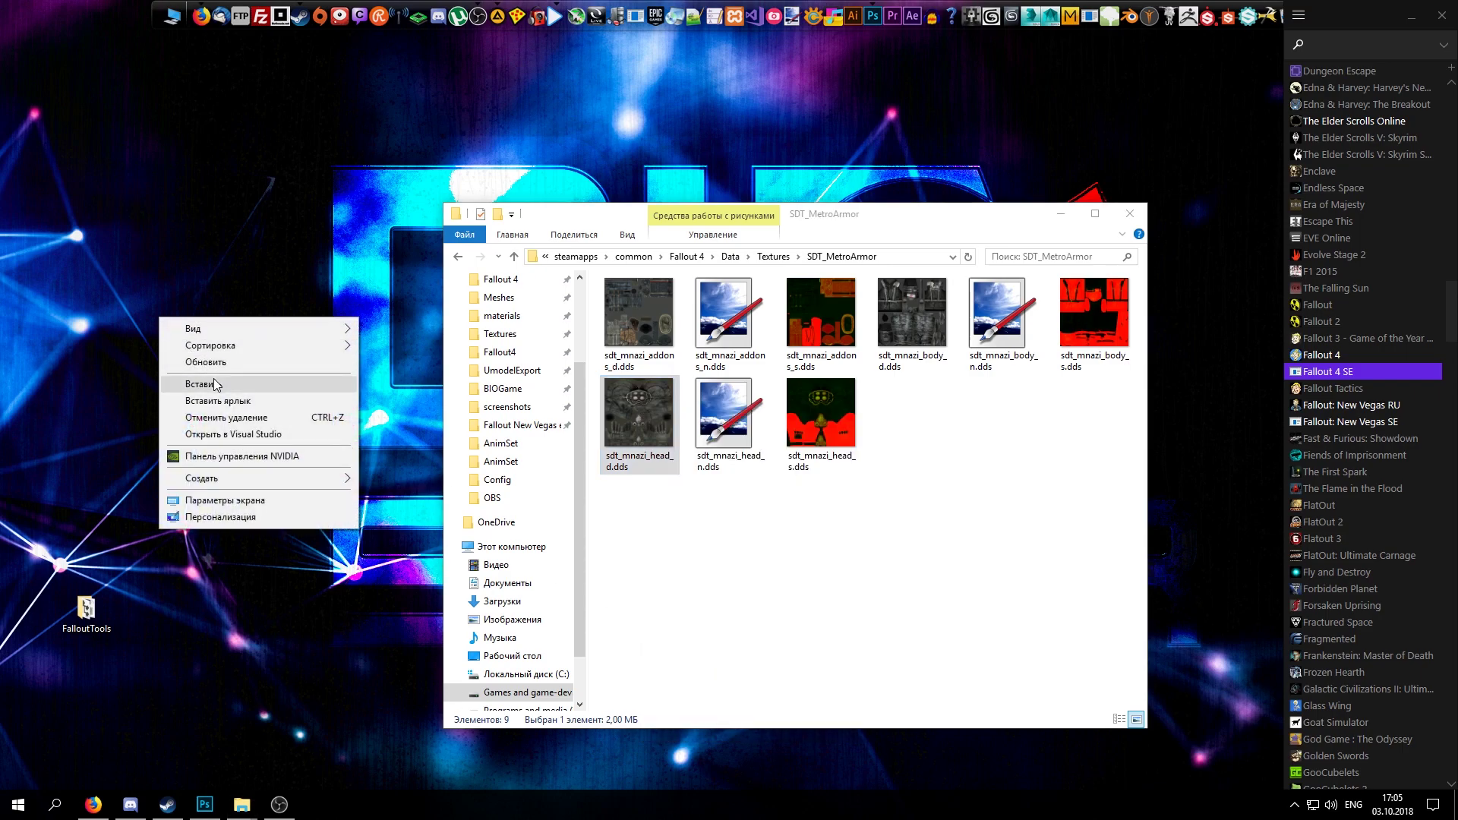
{"action": "left_click", "coordinate": [201, 383]}
Rename the desktop copy of the texture to sdt_mnazi_head_g.dds.
{"action": "left_click", "coordinate": [143, 318]}
{"action": "left_click", "coordinate": [144, 314]}
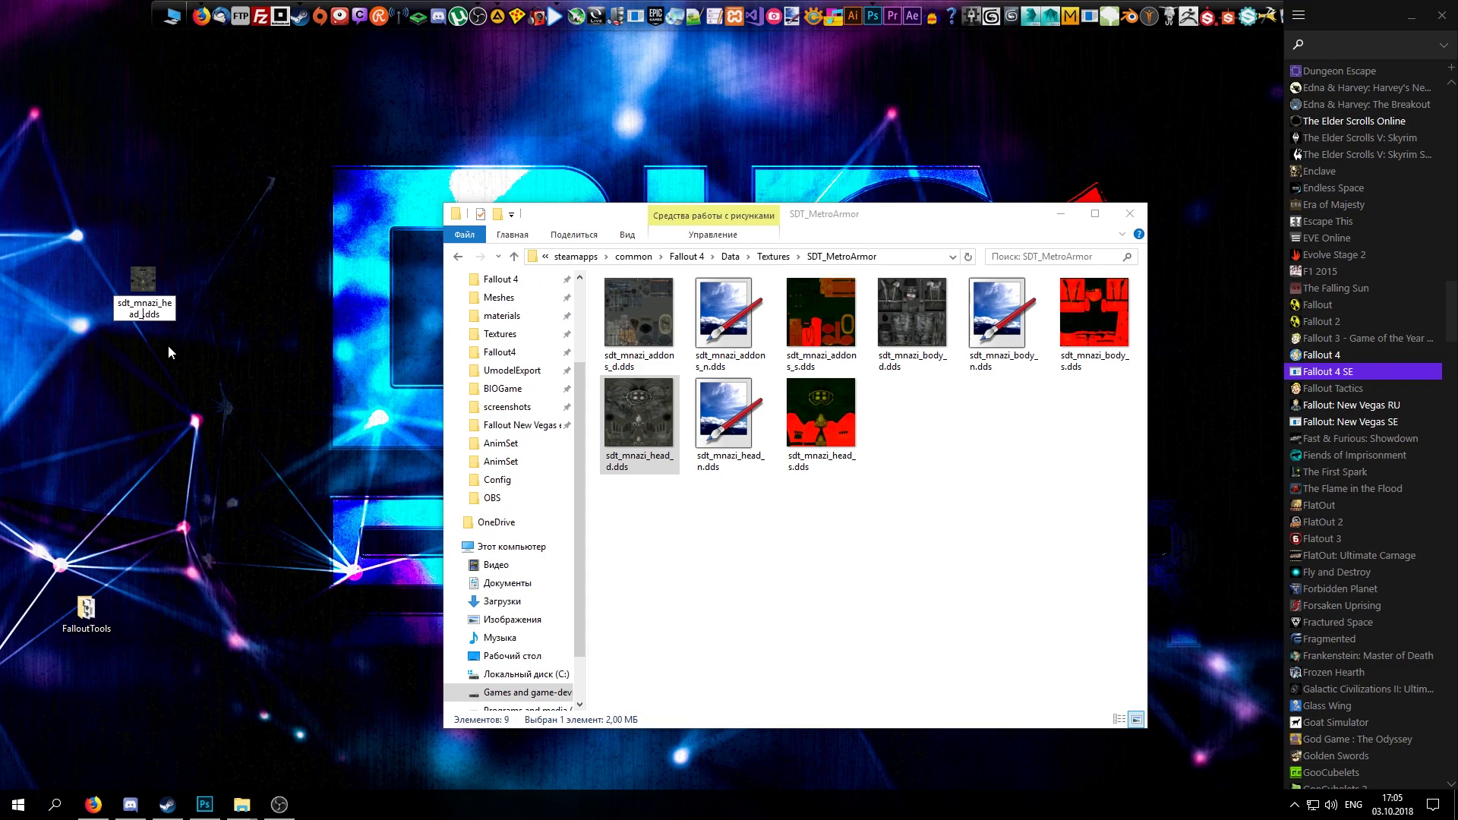
{"action": "key", "text": "BackSpace"}
{"action": "type", "text": "g"}
{"action": "key", "text": "Return"}
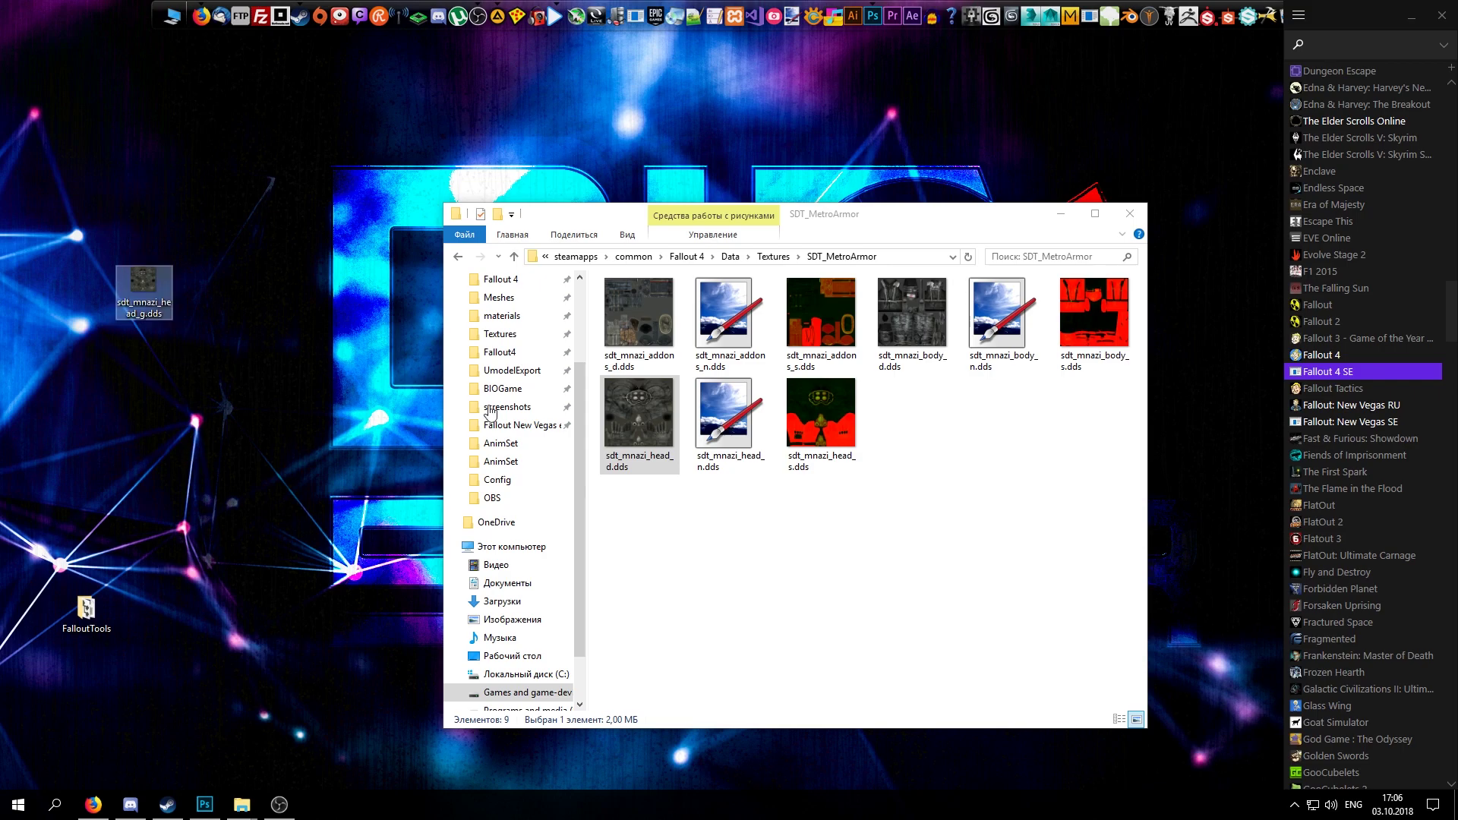
Switch to Photoshop and open sdt_mnazi_head_g.dds from the desktop in the Intel Texture Works format.
{"action": "left_click", "coordinate": [206, 801]}
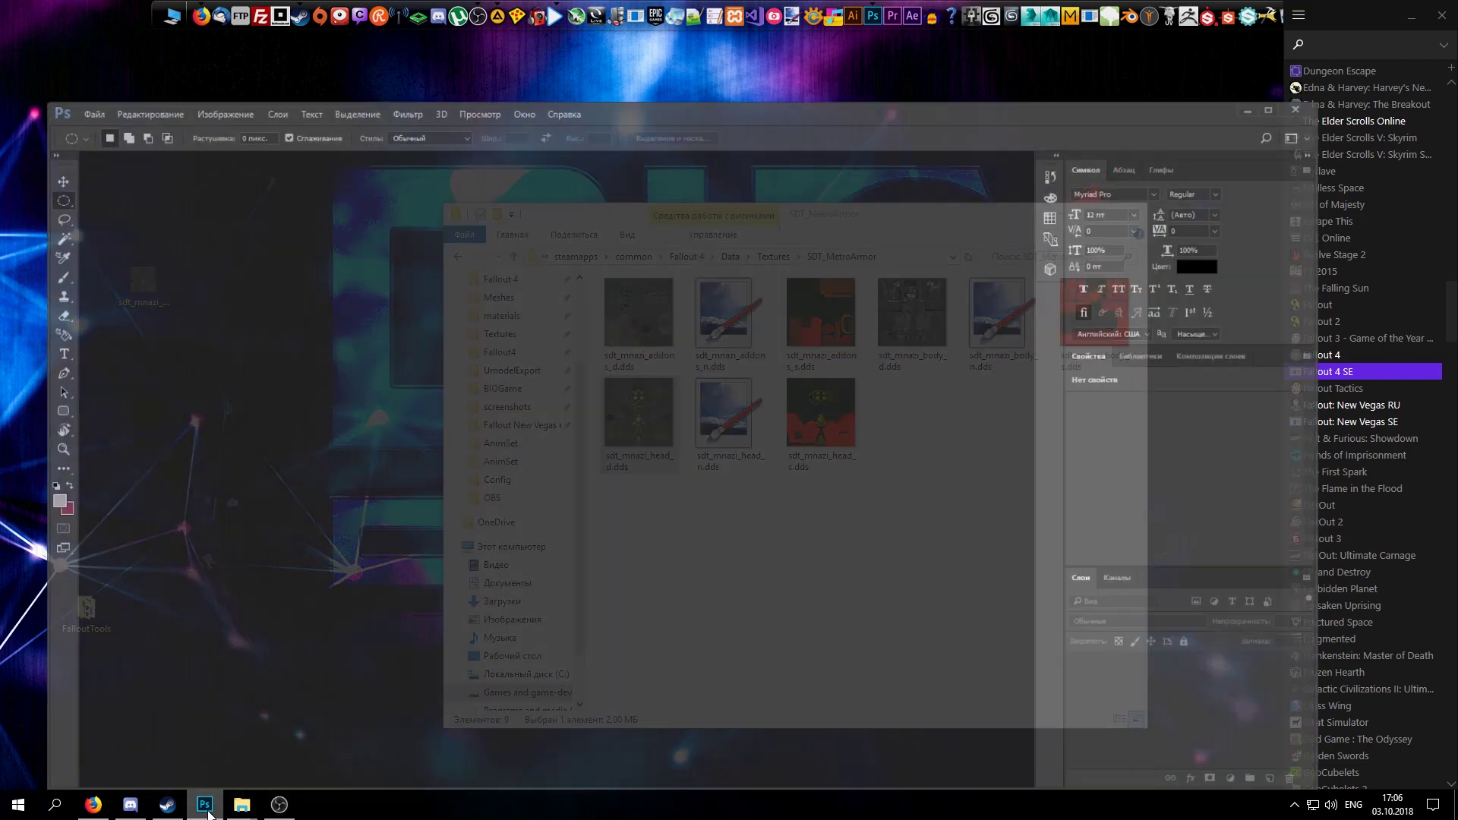
{"action": "left_click", "coordinate": [90, 89]}
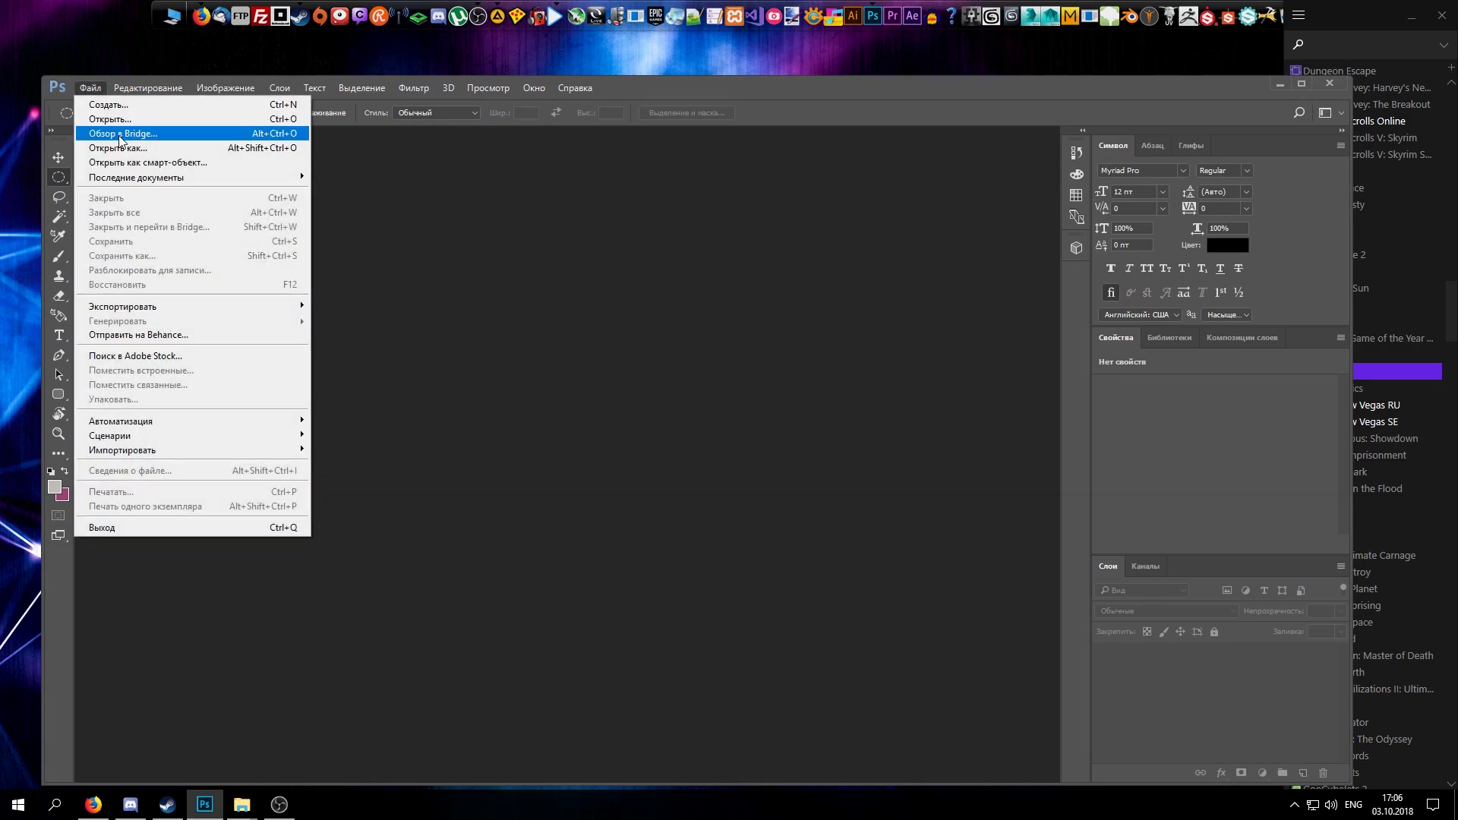
{"action": "left_click", "coordinate": [126, 147]}
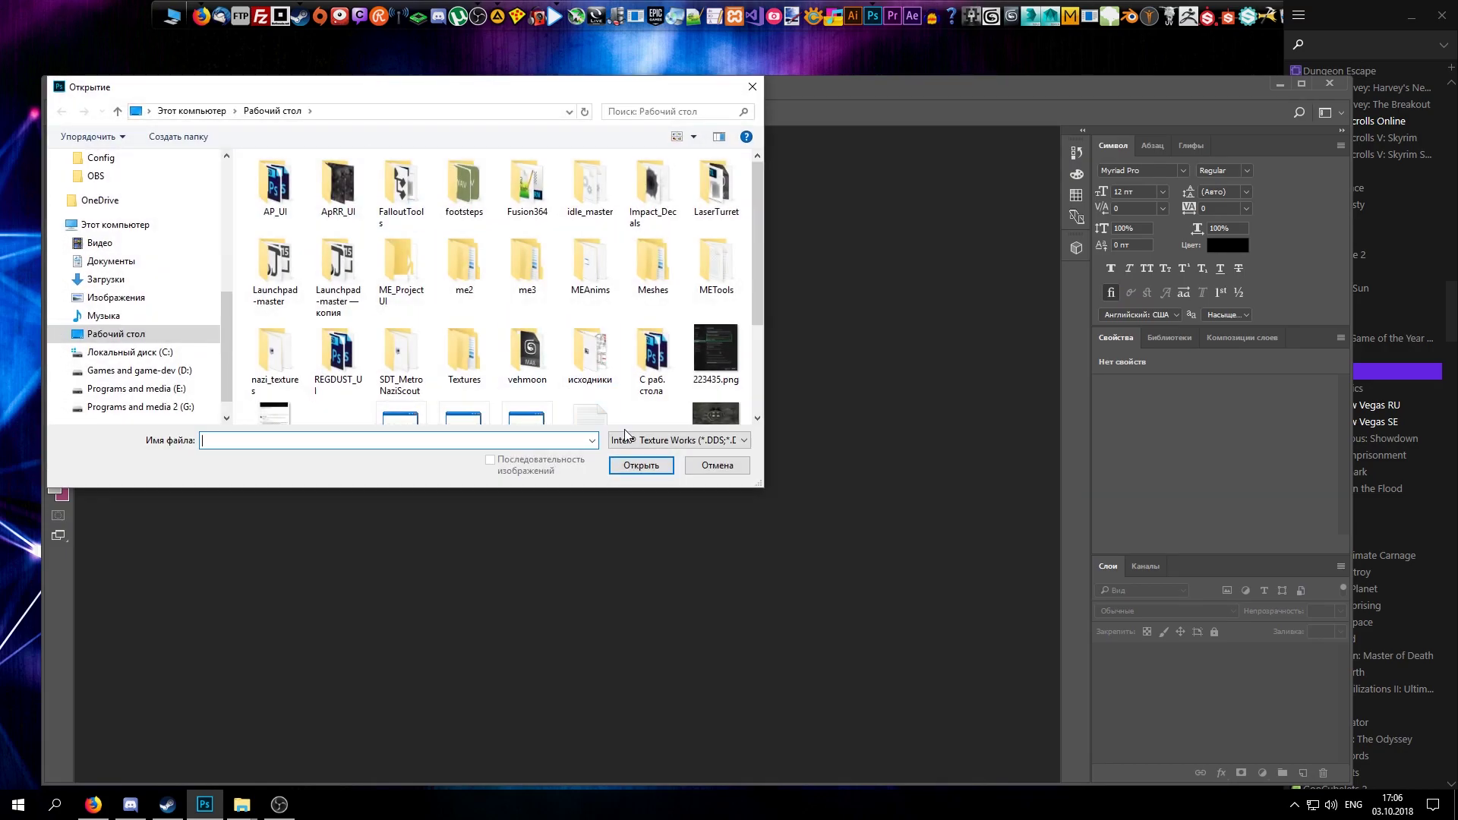
{"action": "left_click", "coordinate": [653, 441]}
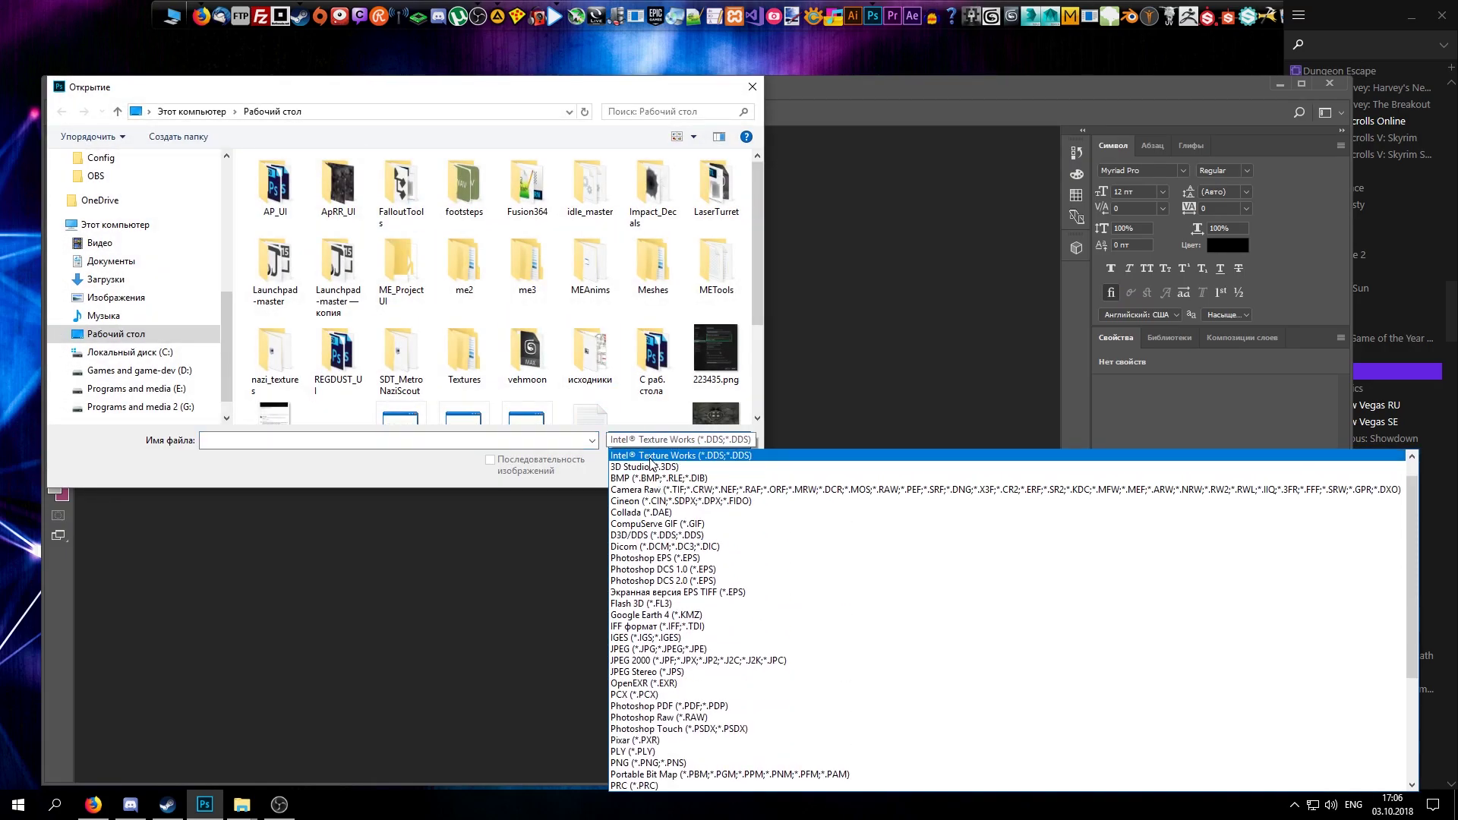
{"action": "left_click", "coordinate": [694, 365]}
{"action": "scroll", "coordinate": [693, 365], "scroll_direction": "down", "scroll_amount": 2}
{"action": "left_click", "coordinate": [700, 267]}
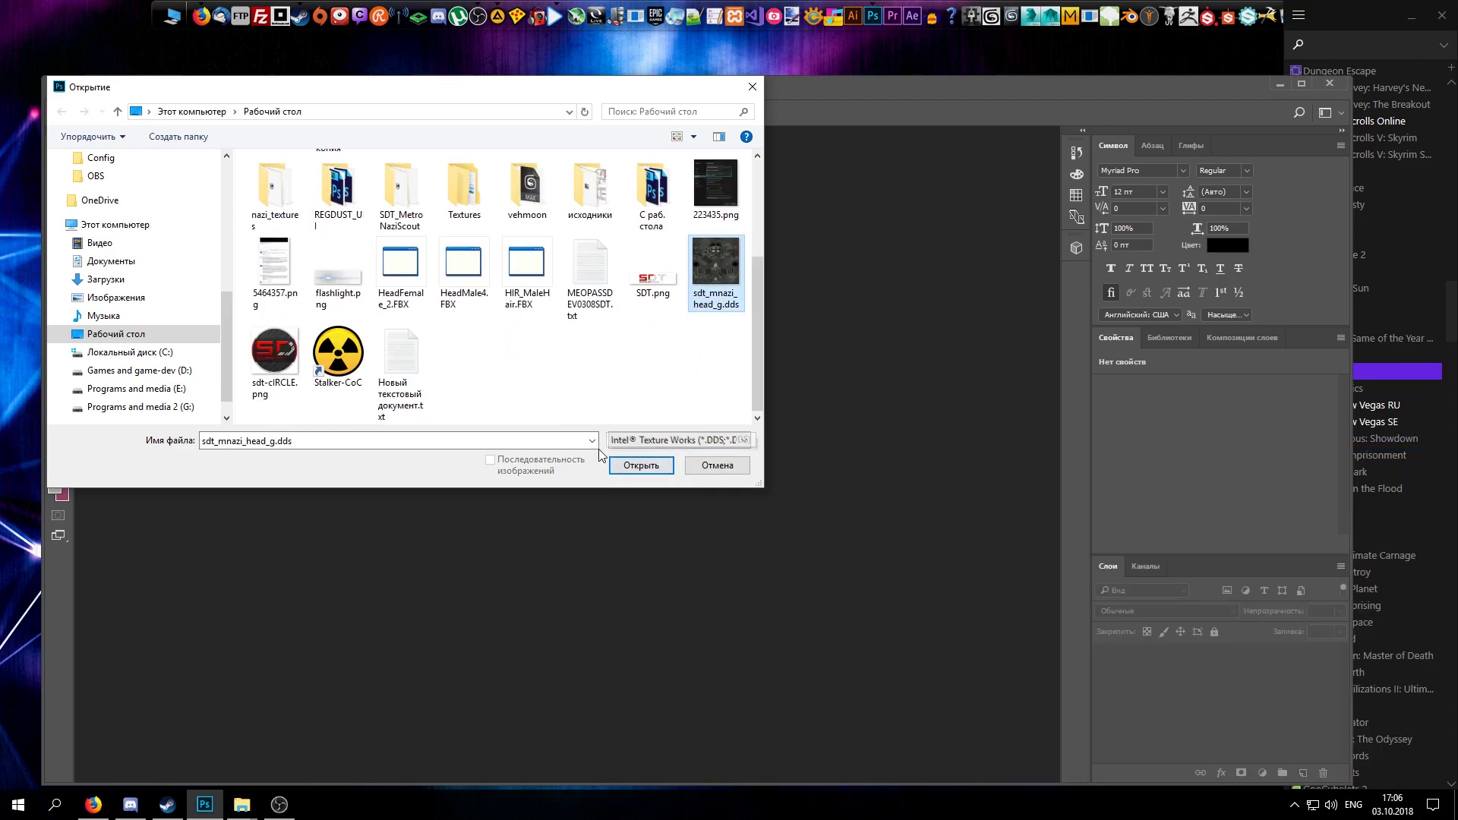
{"action": "left_click", "coordinate": [638, 465]}
{"action": "left_click", "coordinate": [840, 357]}
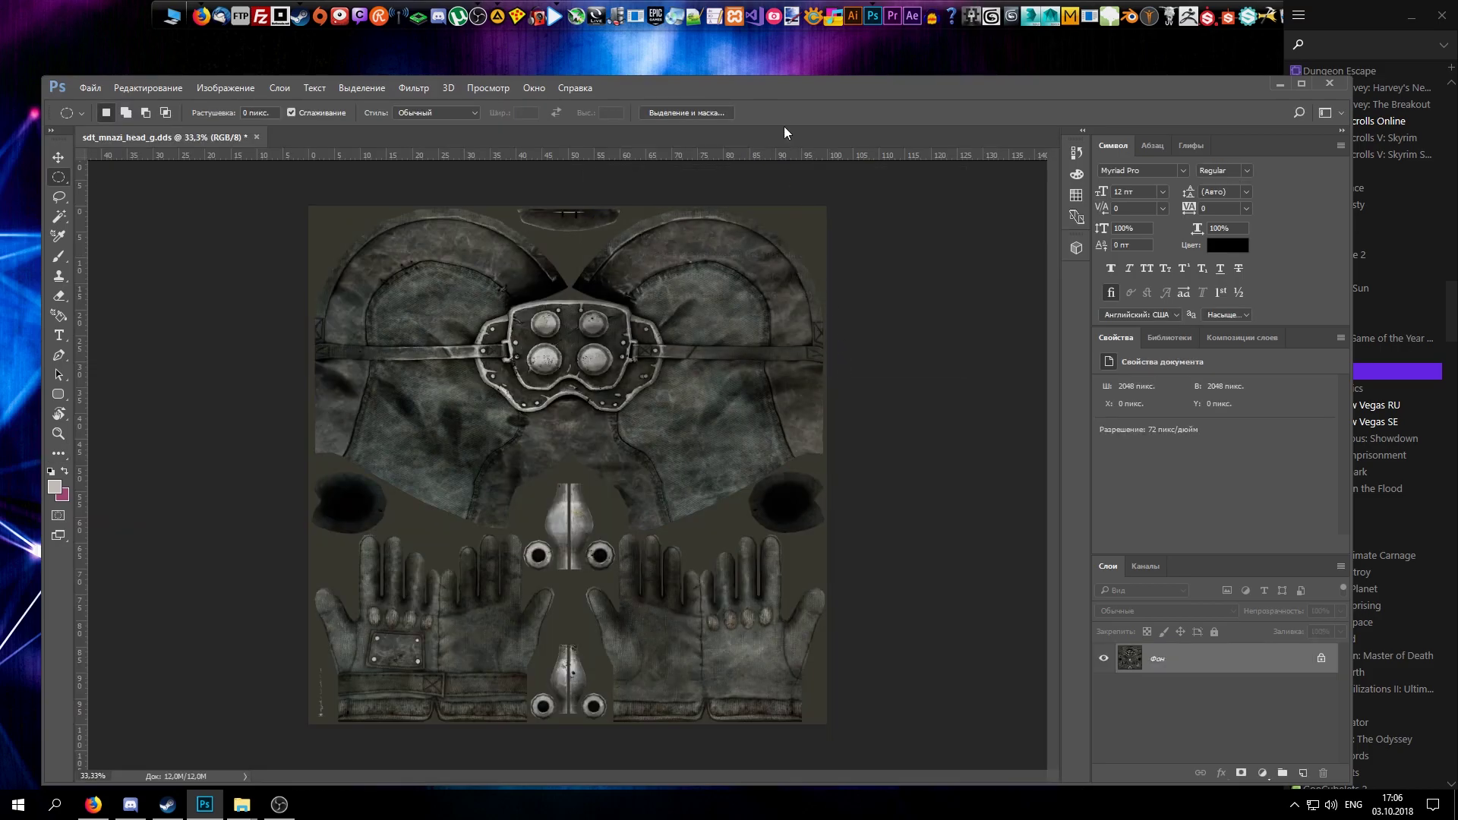
Maximize the workspace, unlock the background layer and duplicate it.
{"action": "double_click", "coordinate": [781, 92]}
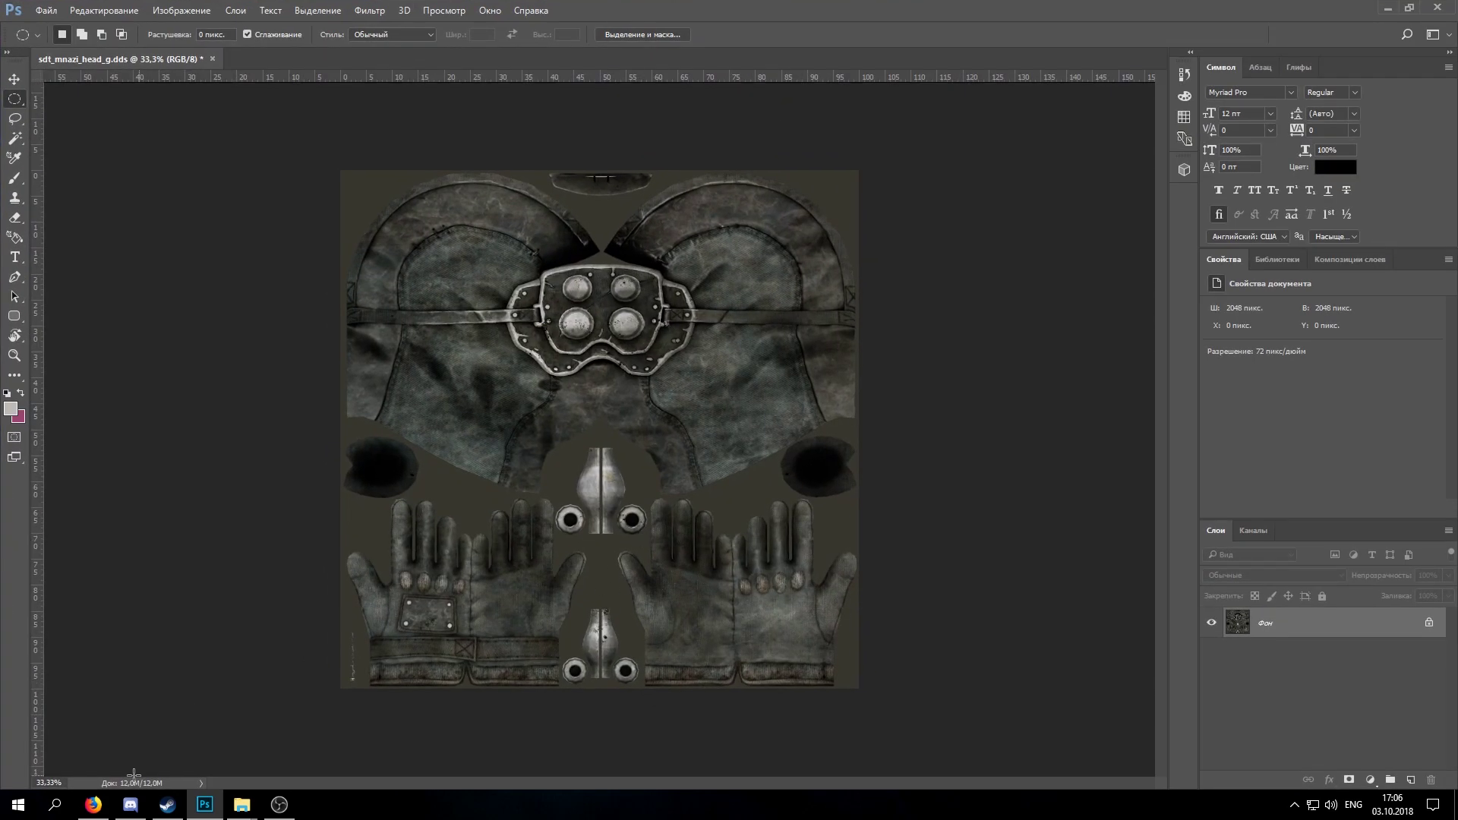
{"action": "left_click_drag", "start_coordinate": [63, 786], "coordinate": [85, 785]}
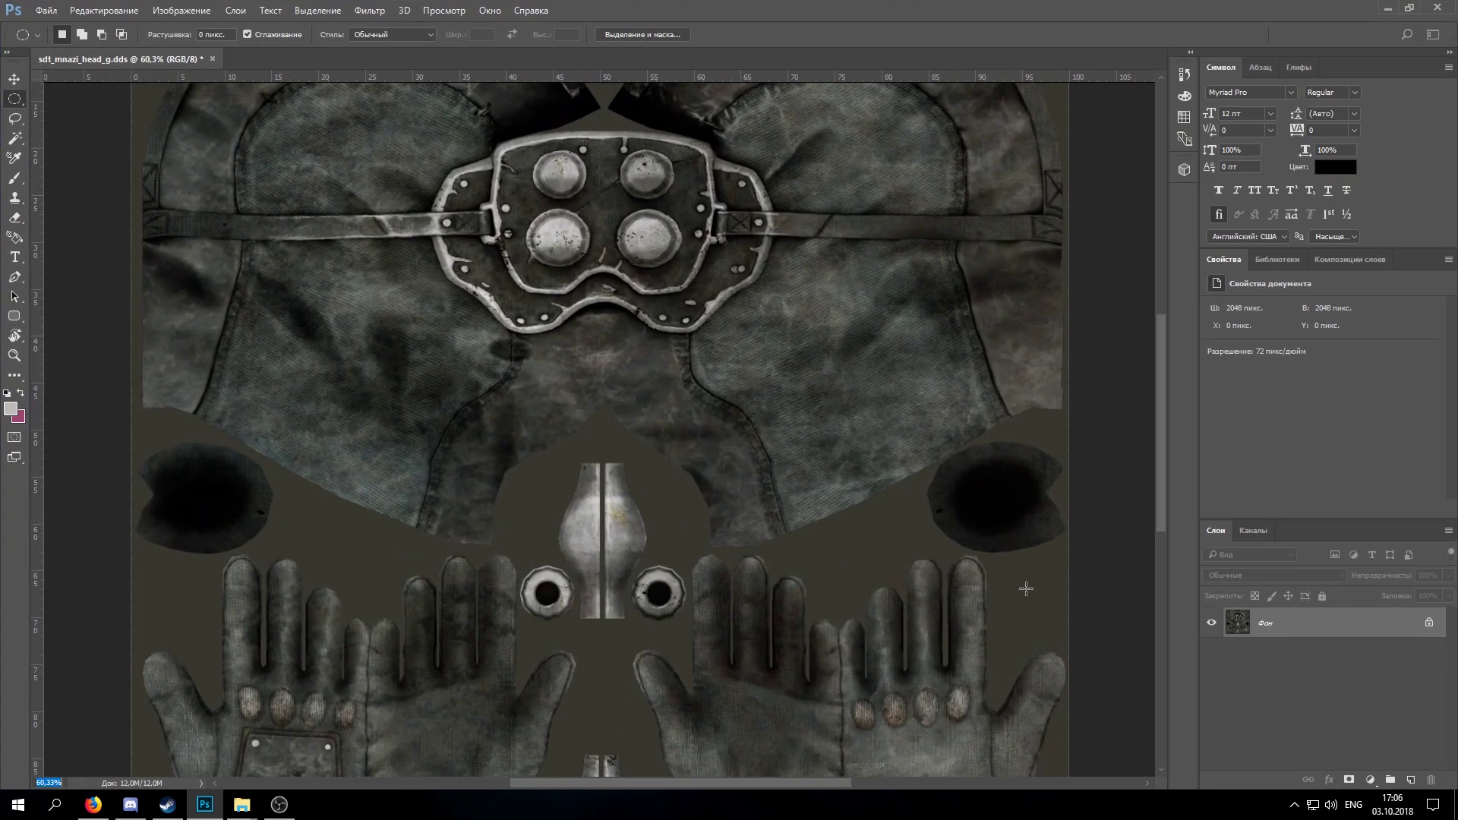
{"action": "left_click_drag", "start_coordinate": [1167, 439], "coordinate": [1164, 503]}
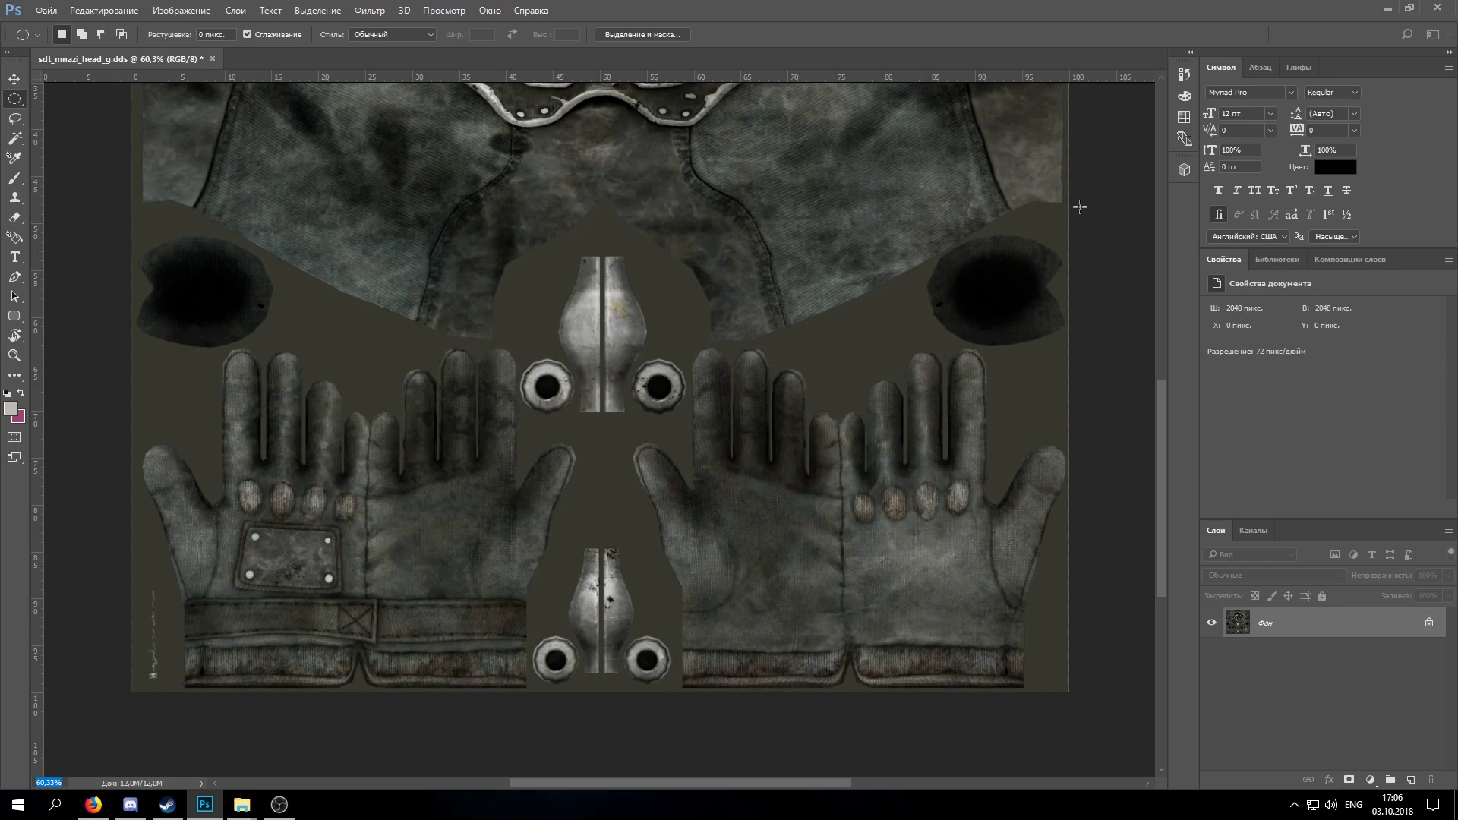
{"action": "left_click", "coordinate": [1430, 626]}
{"action": "key", "text": "ctrl+j"}
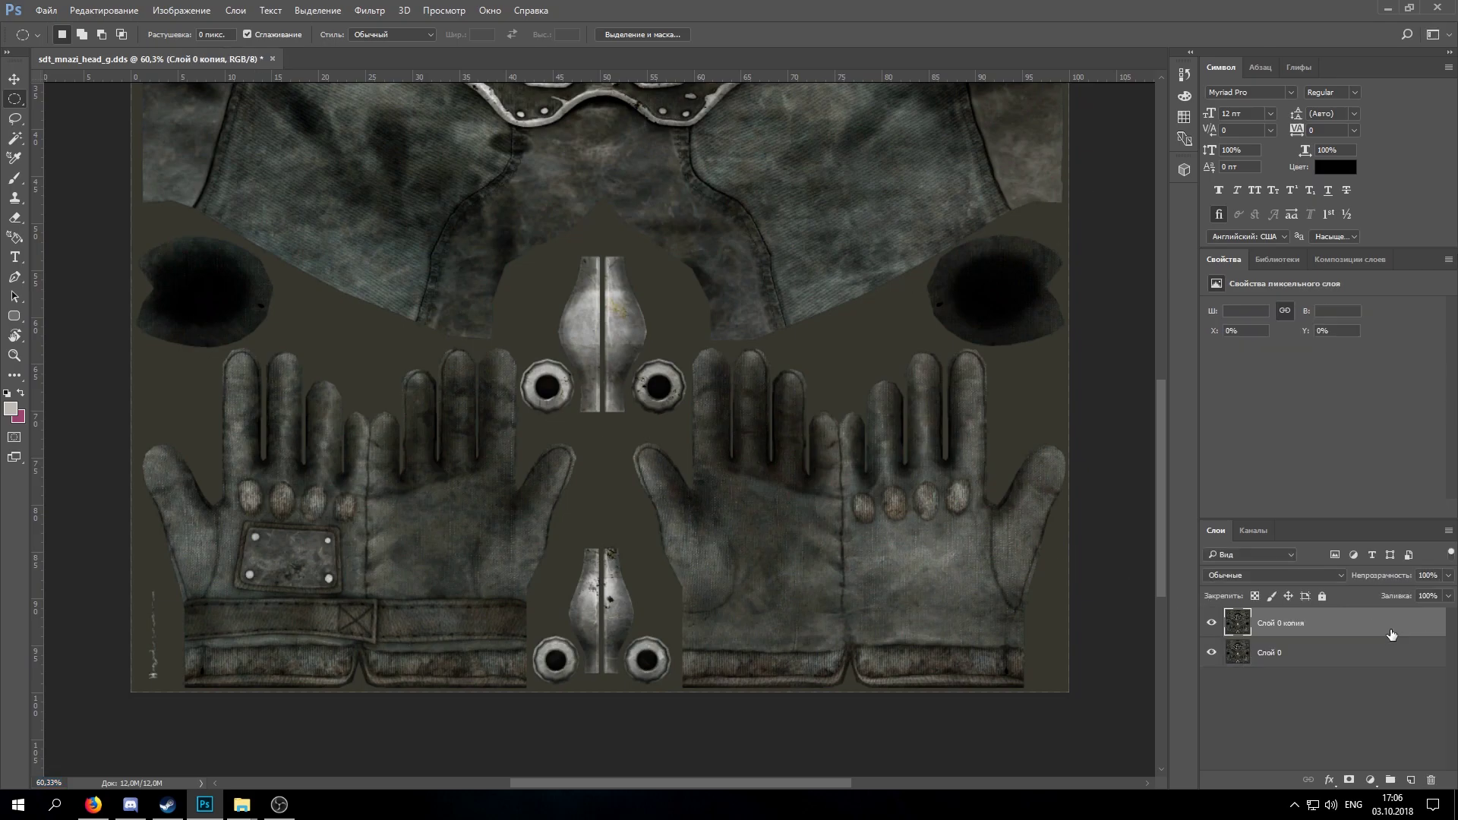
Clear the original texture layer and put a solid colour fill layer in black (000000) beneath the duplicate.
{"action": "left_click", "coordinate": [1351, 662]}
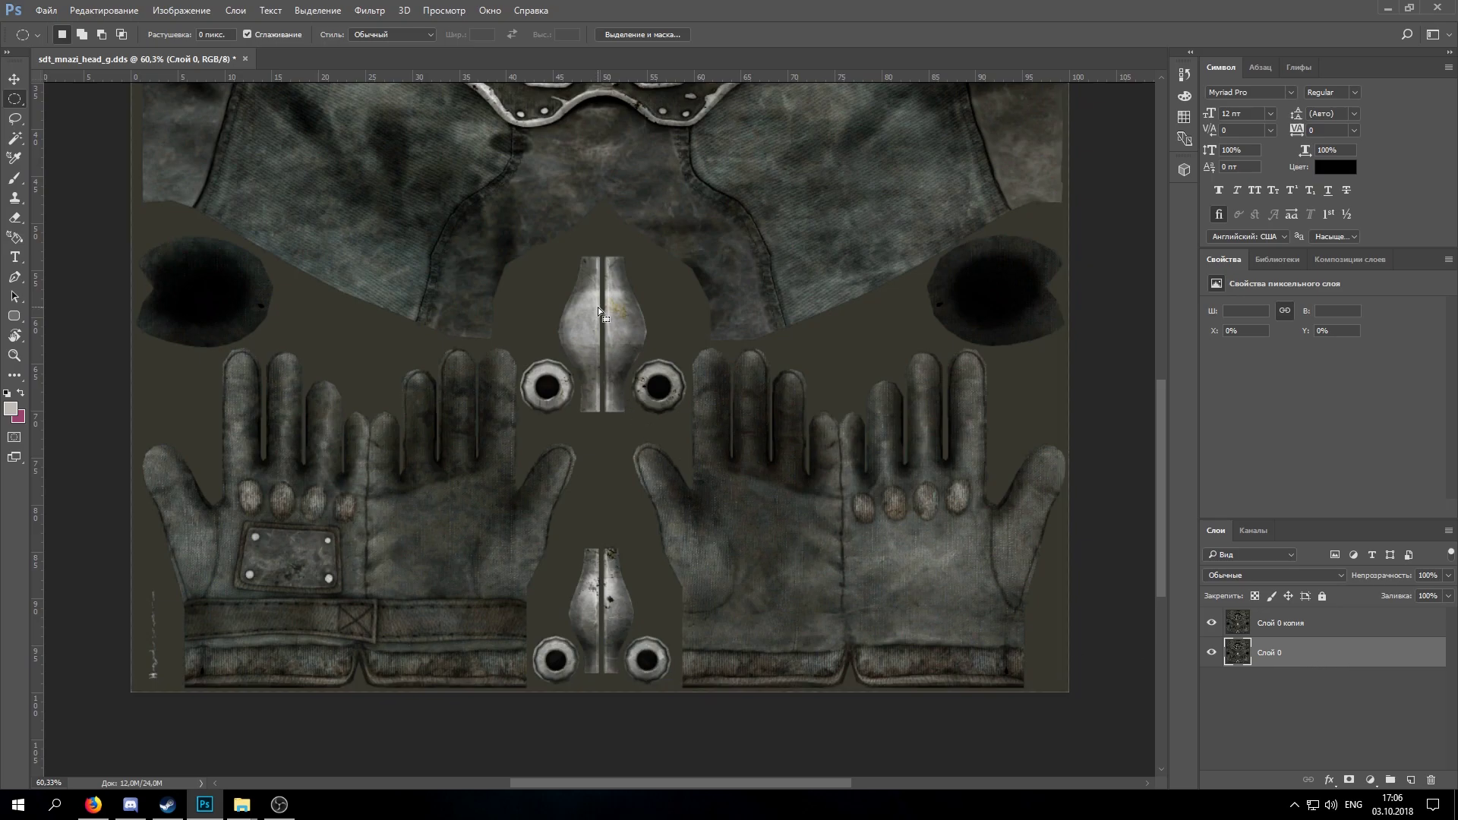
{"action": "key", "text": "Delete"}
{"action": "left_click", "coordinate": [244, 12]}
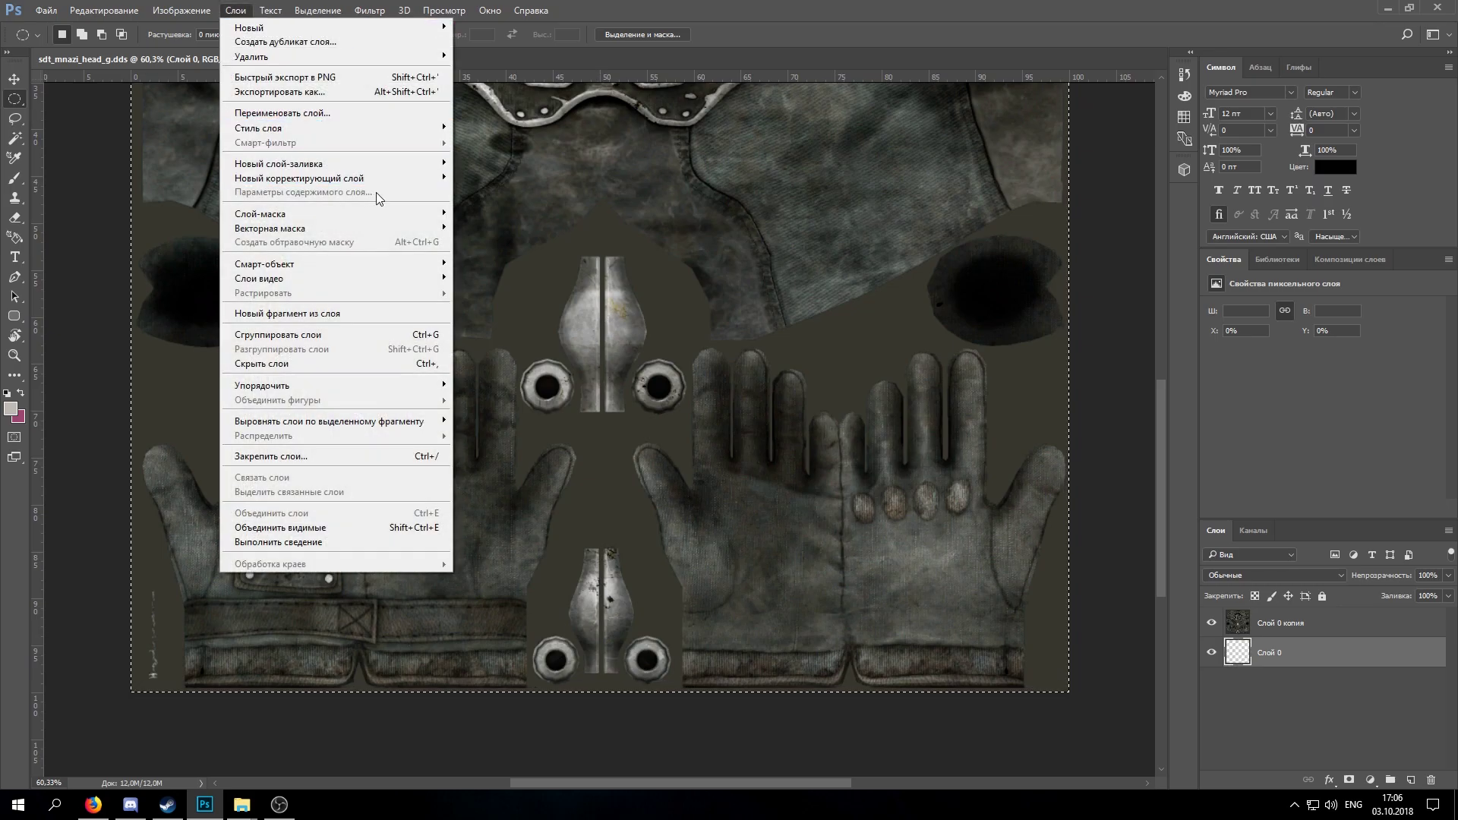
{"action": "mouse_move", "coordinate": [410, 171]}
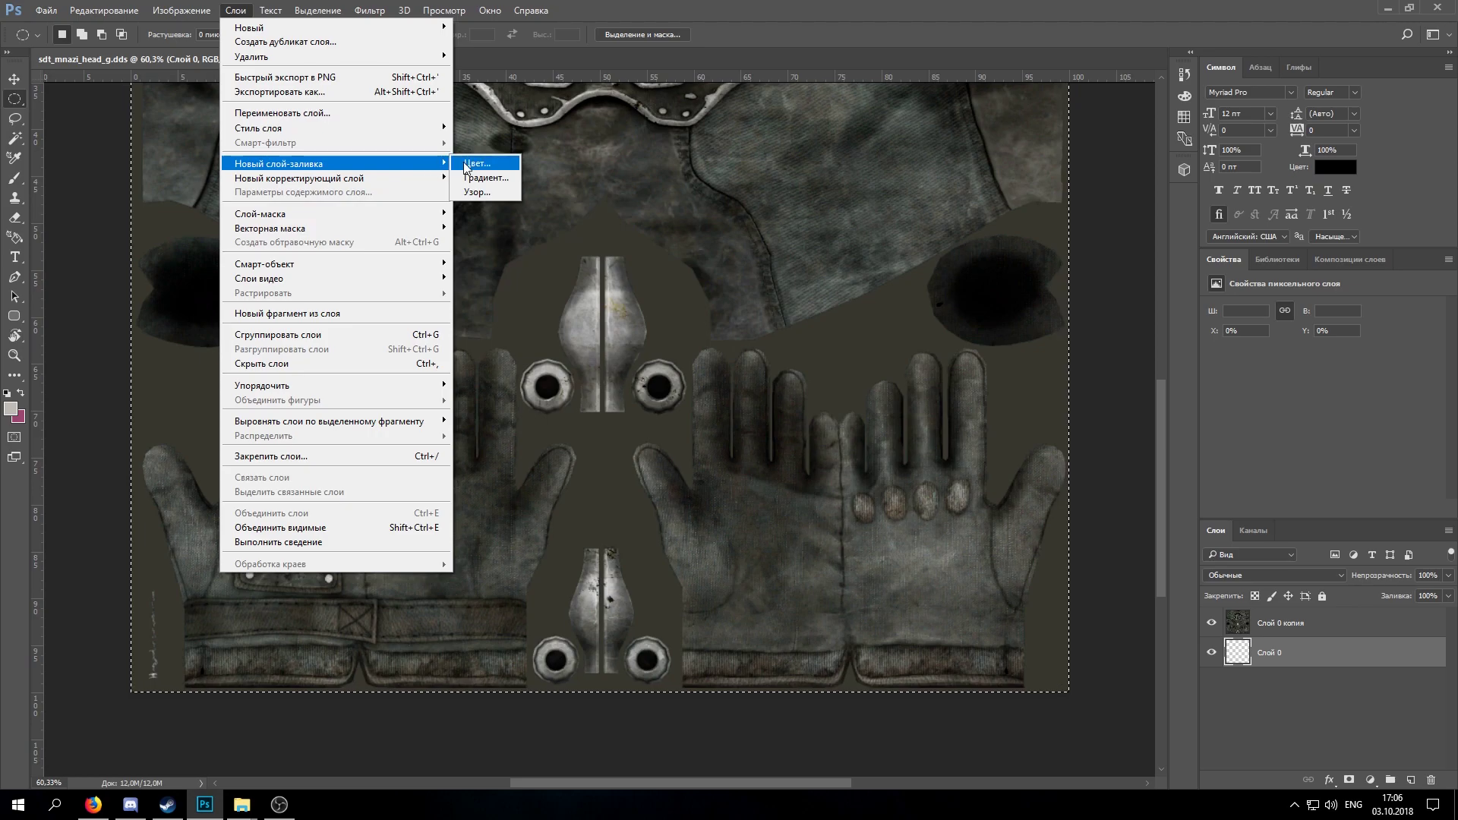
{"action": "left_click", "coordinate": [463, 161]}
{"action": "left_click", "coordinate": [861, 252]}
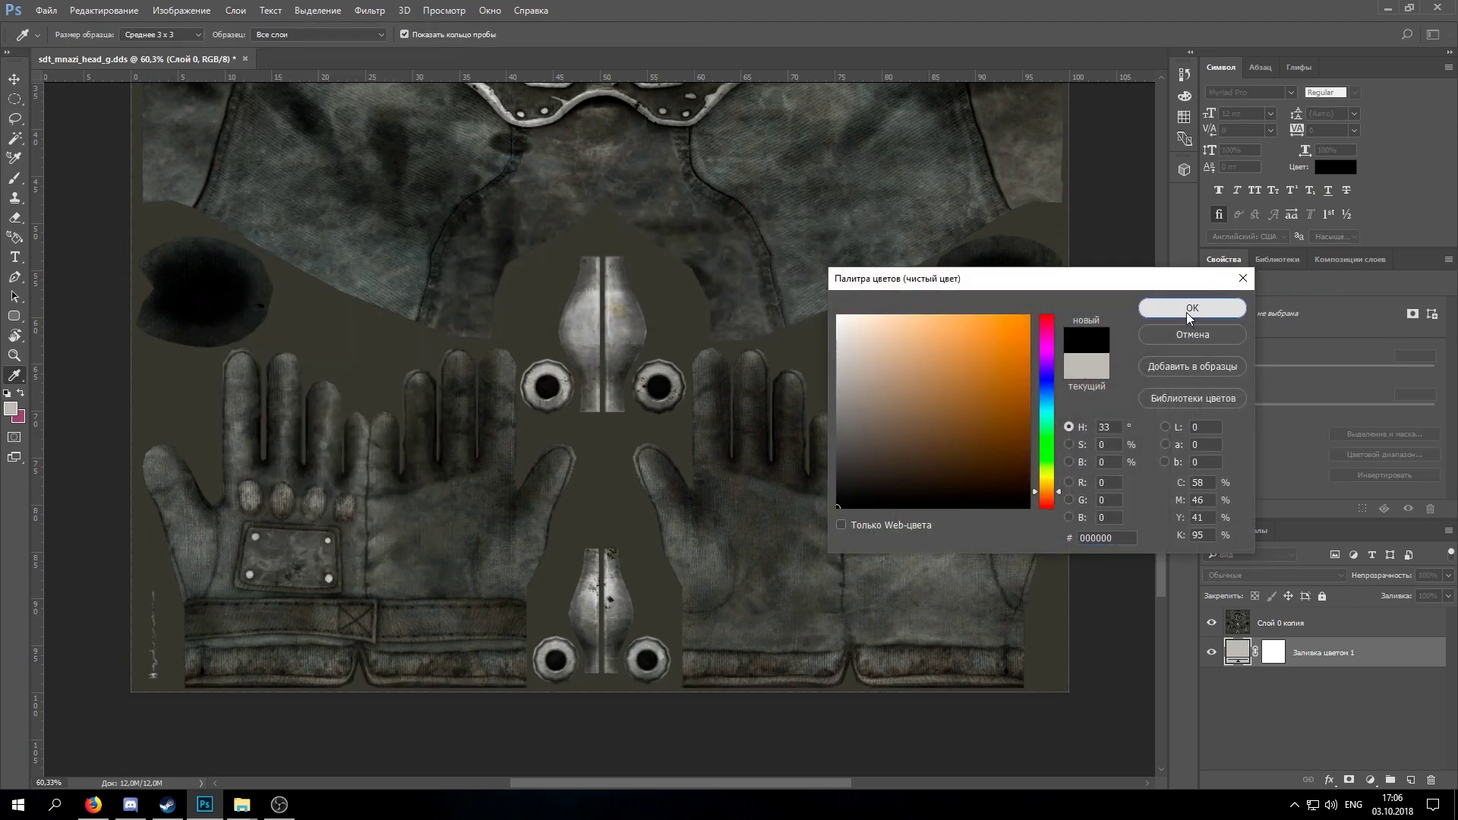
{"action": "left_click", "coordinate": [1186, 310]}
Hide the duplicated texture layer to check the black fill beneath it, and show it again.
{"action": "left_click", "coordinate": [1211, 622]}
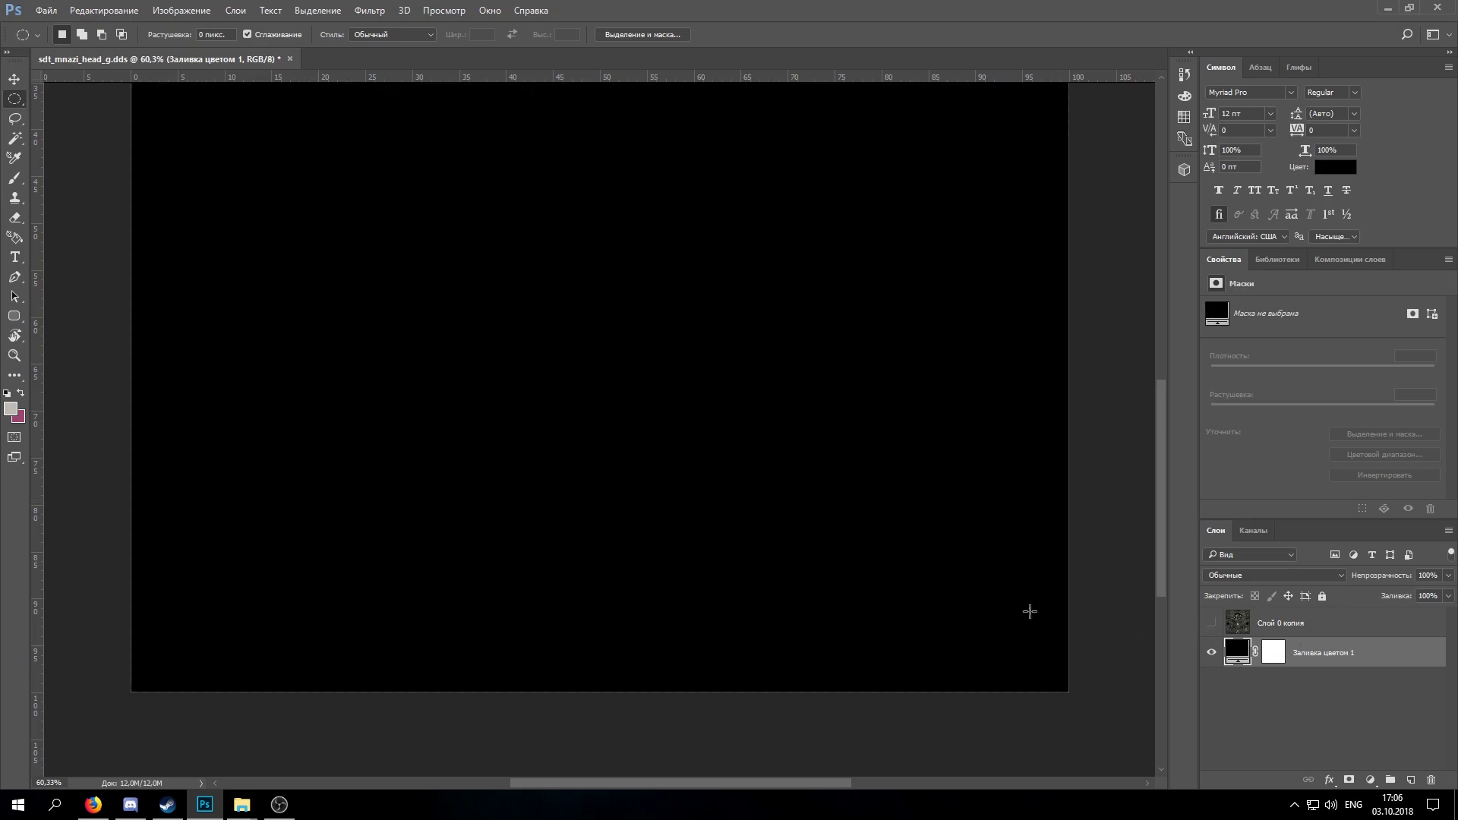
{"action": "scroll", "coordinate": [910, 489], "scroll_direction": "up", "scroll_amount": 2}
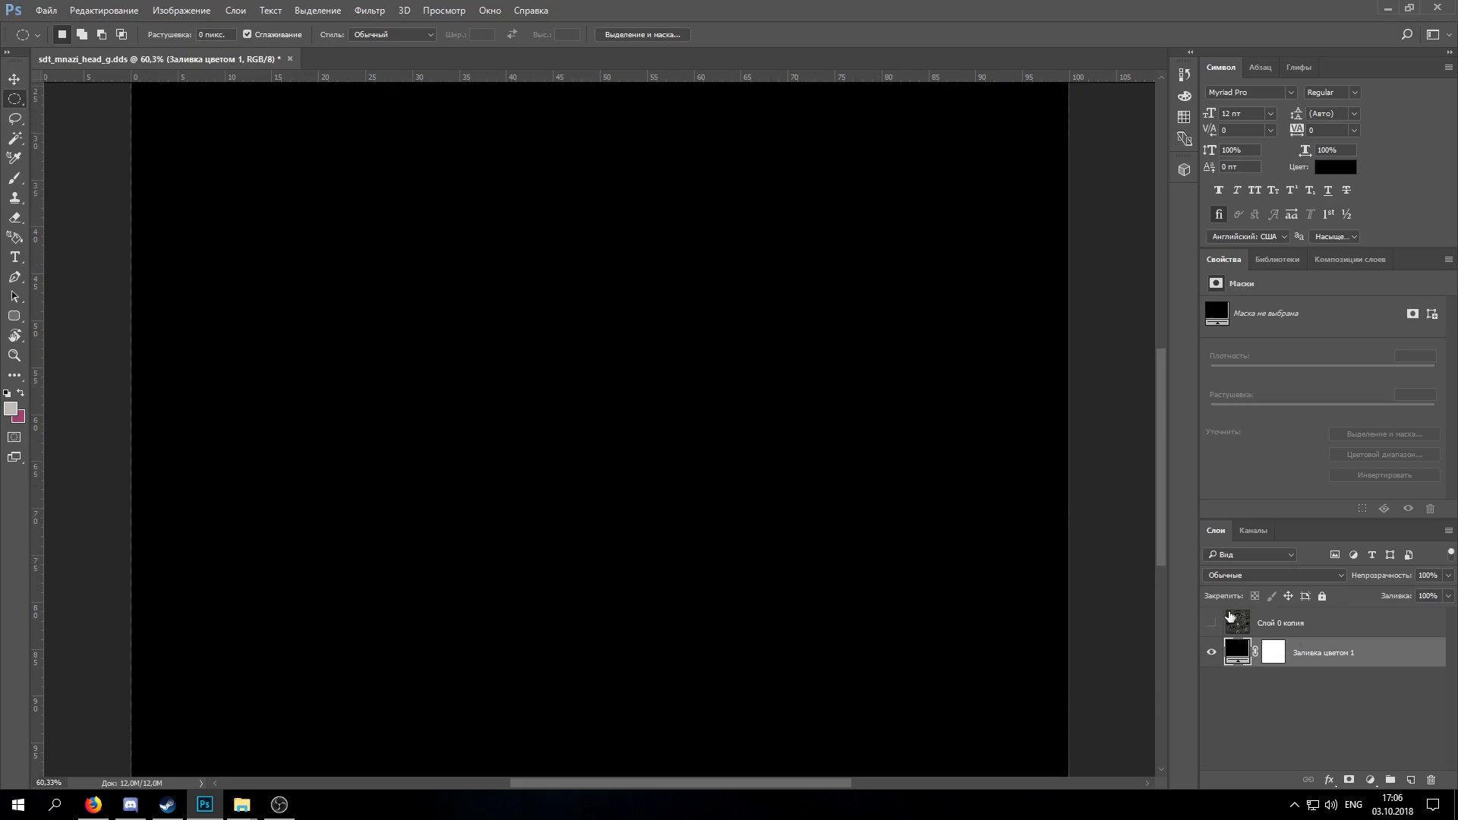
{"action": "left_click", "coordinate": [1212, 623]}
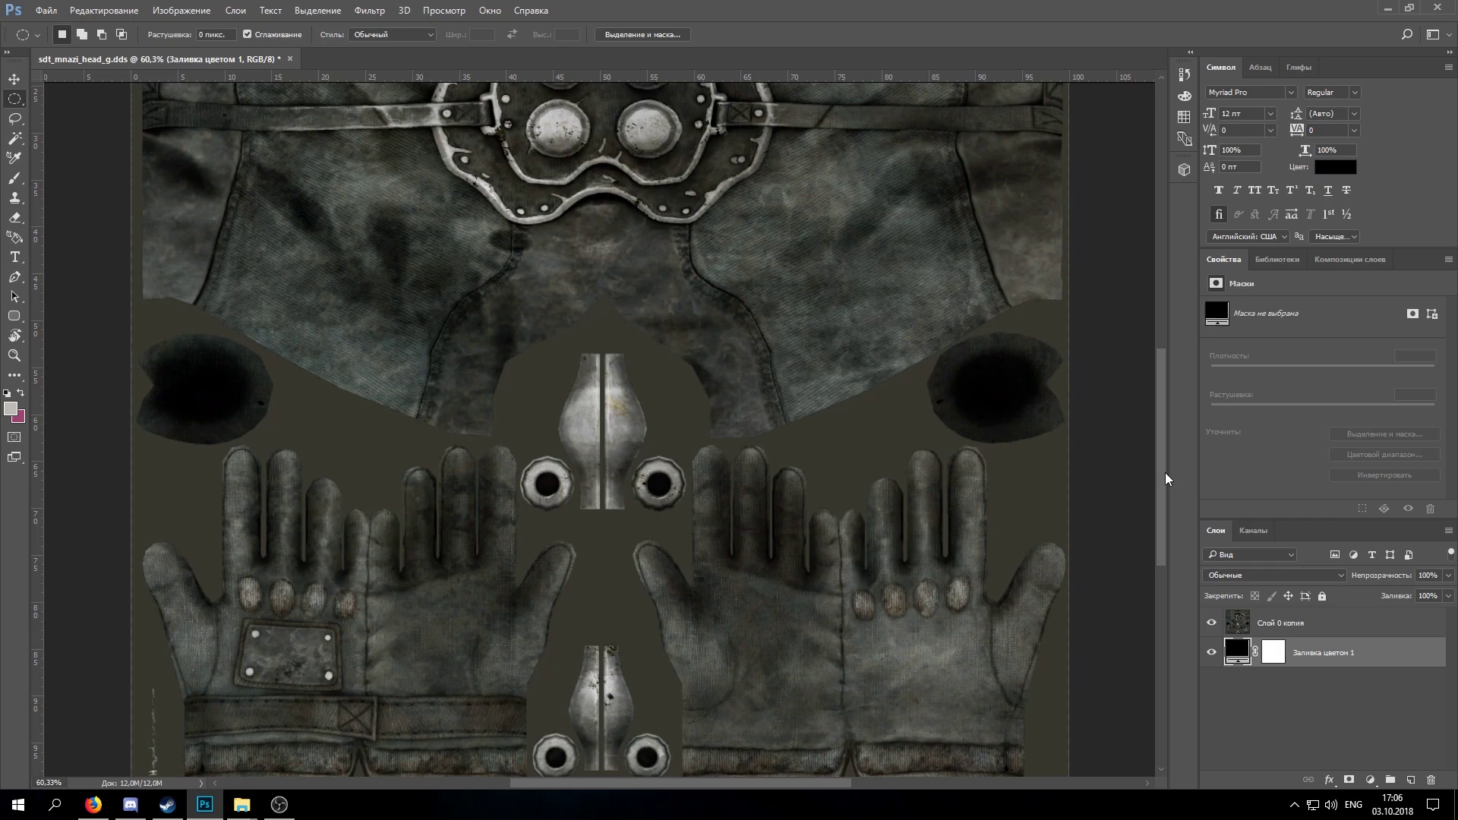
Select the left ring beside the upper metal part with an elliptical marquee and copy it from the texture duplicate to a new layer.
{"action": "scroll", "coordinate": [1164, 494], "scroll_direction": "down", "scroll_amount": 2}
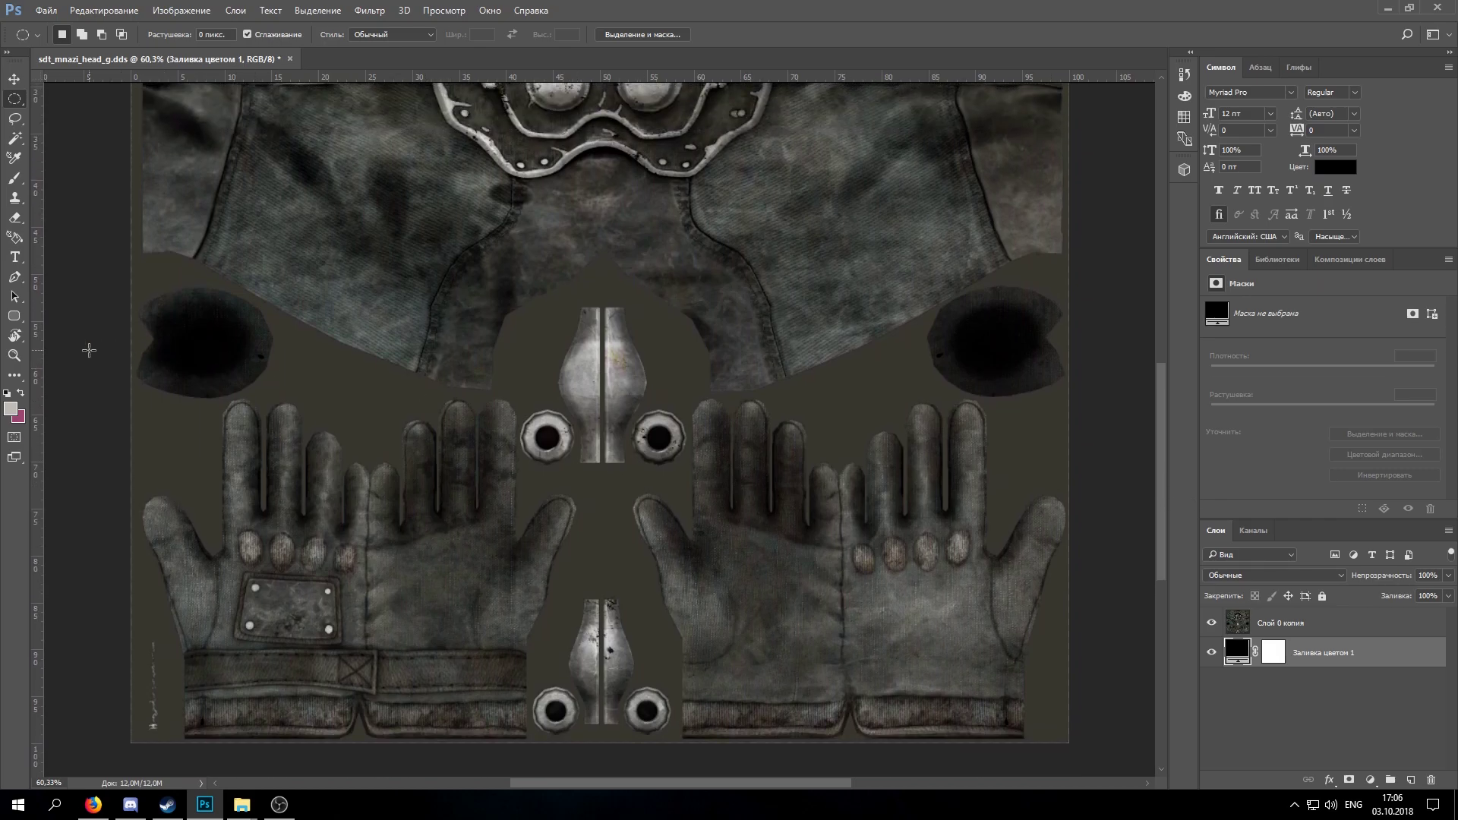
{"action": "right_click", "coordinate": [16, 100]}
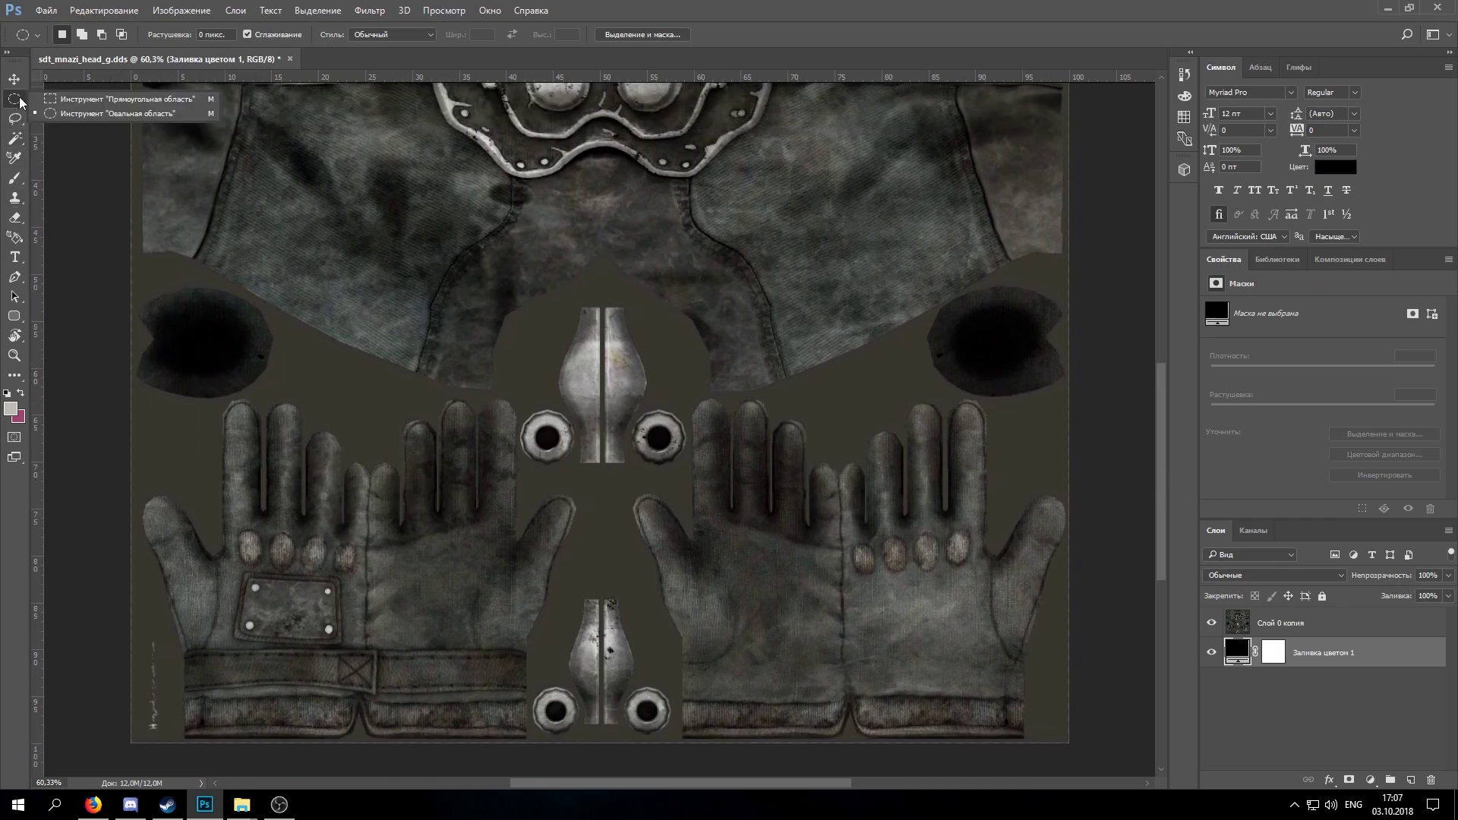
{"action": "left_click", "coordinate": [79, 110]}
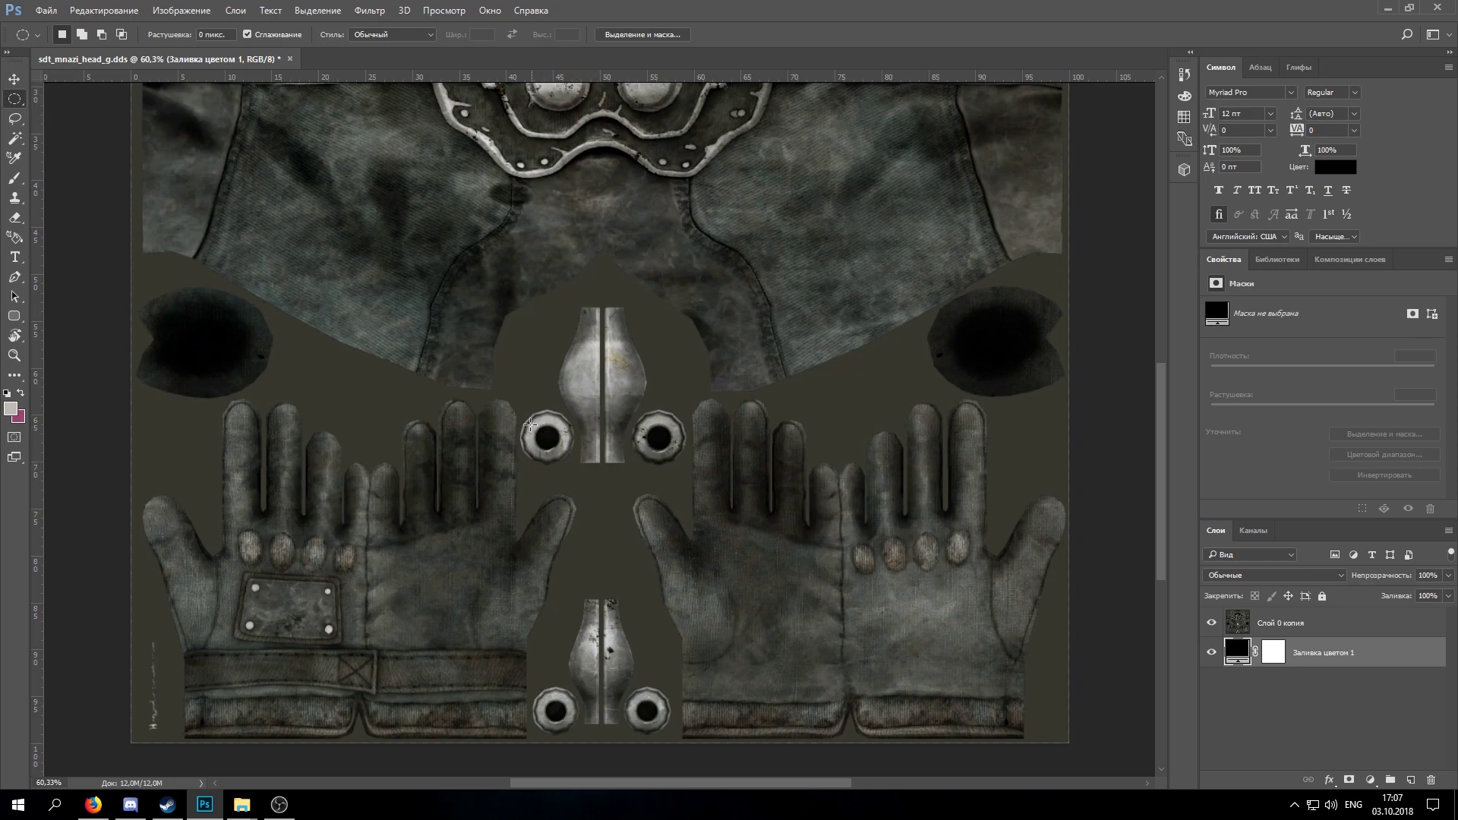
{"action": "left_click_drag", "start_coordinate": [521, 416], "coordinate": [567, 443]}
{"action": "left_click", "coordinate": [1332, 627]}
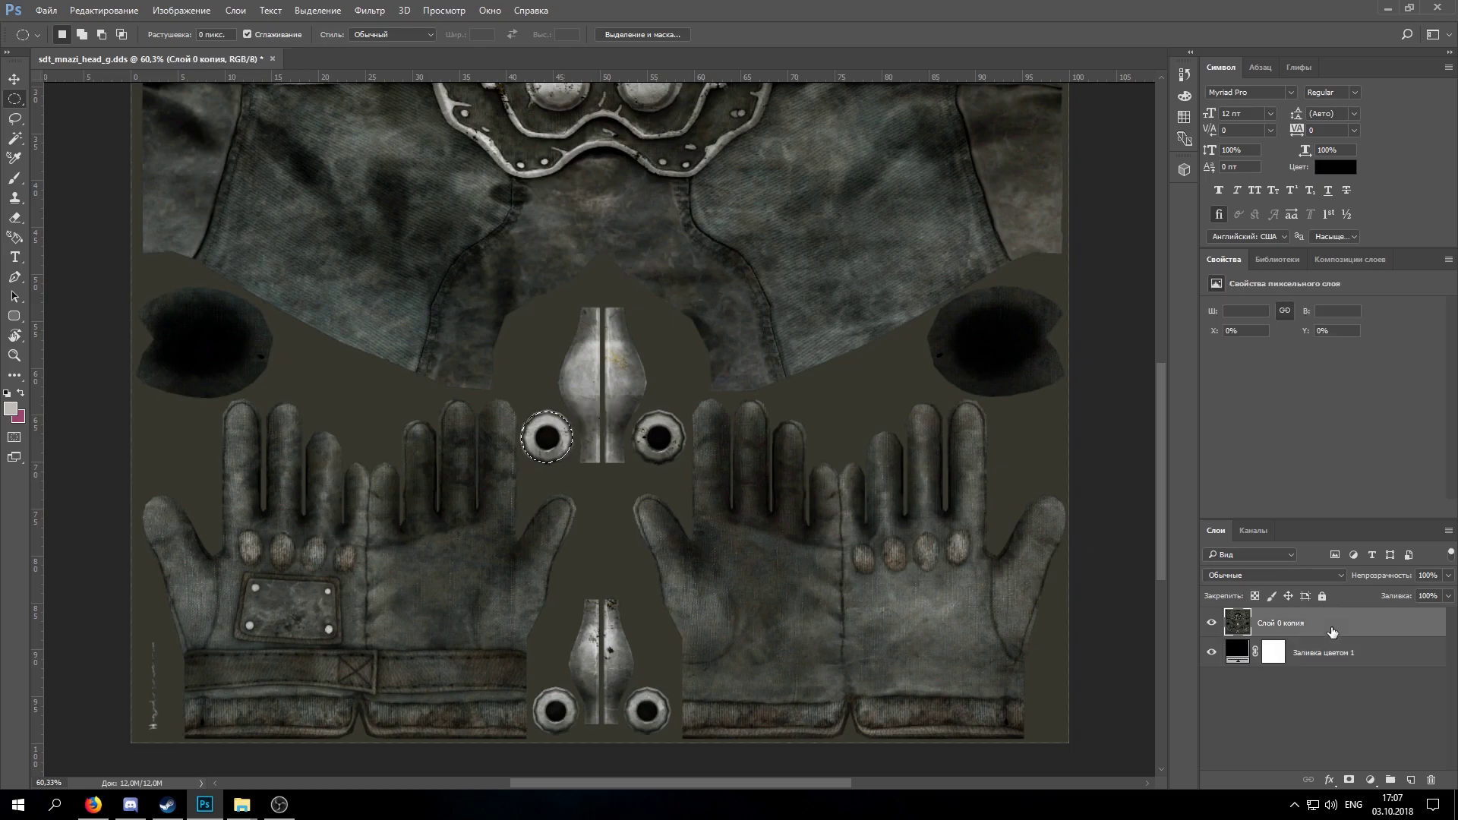
{"action": "key", "text": "ctrl+j"}
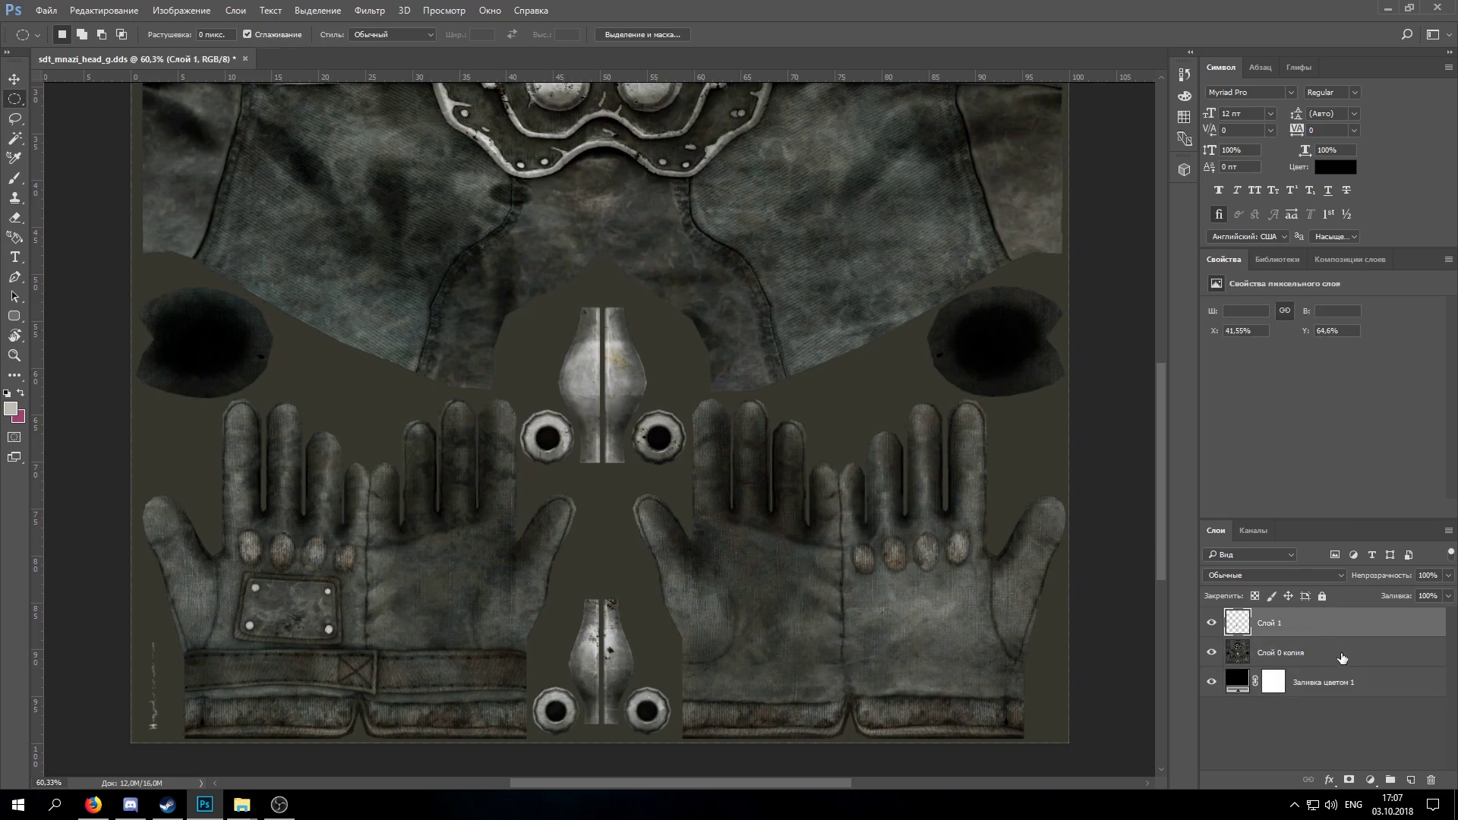
Load the copied ring's outline as a selection, move it over the upper right ring and copy that ring from the texture to a new layer.
{"action": "left_click", "coordinate": [1342, 659]}
{"action": "left_click", "coordinate": [1239, 626], "text": "ctrl"}
{"action": "left_click_drag", "start_coordinate": [557, 438], "coordinate": [676, 432]}
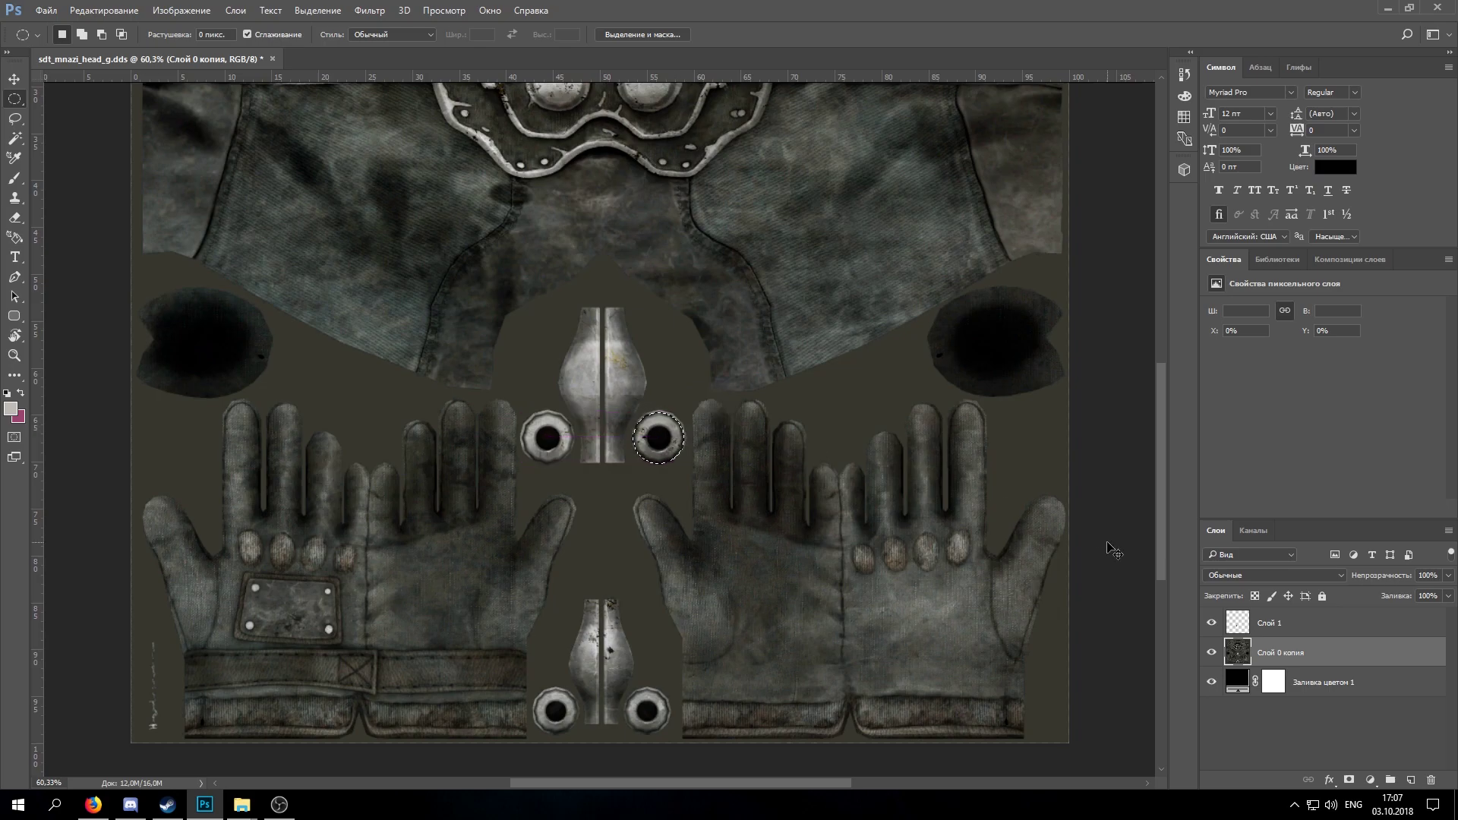
{"action": "key", "text": "ctrl+j"}
Move the ring-shaped selection to the lower left ring, resize it to fit and copy that ring from the texture duplicate to a new layer.
{"action": "left_click", "coordinate": [1238, 655], "text": "ctrl"}
{"action": "left_click_drag", "start_coordinate": [665, 458], "coordinate": [561, 727]}
{"action": "right_click", "coordinate": [571, 714]}
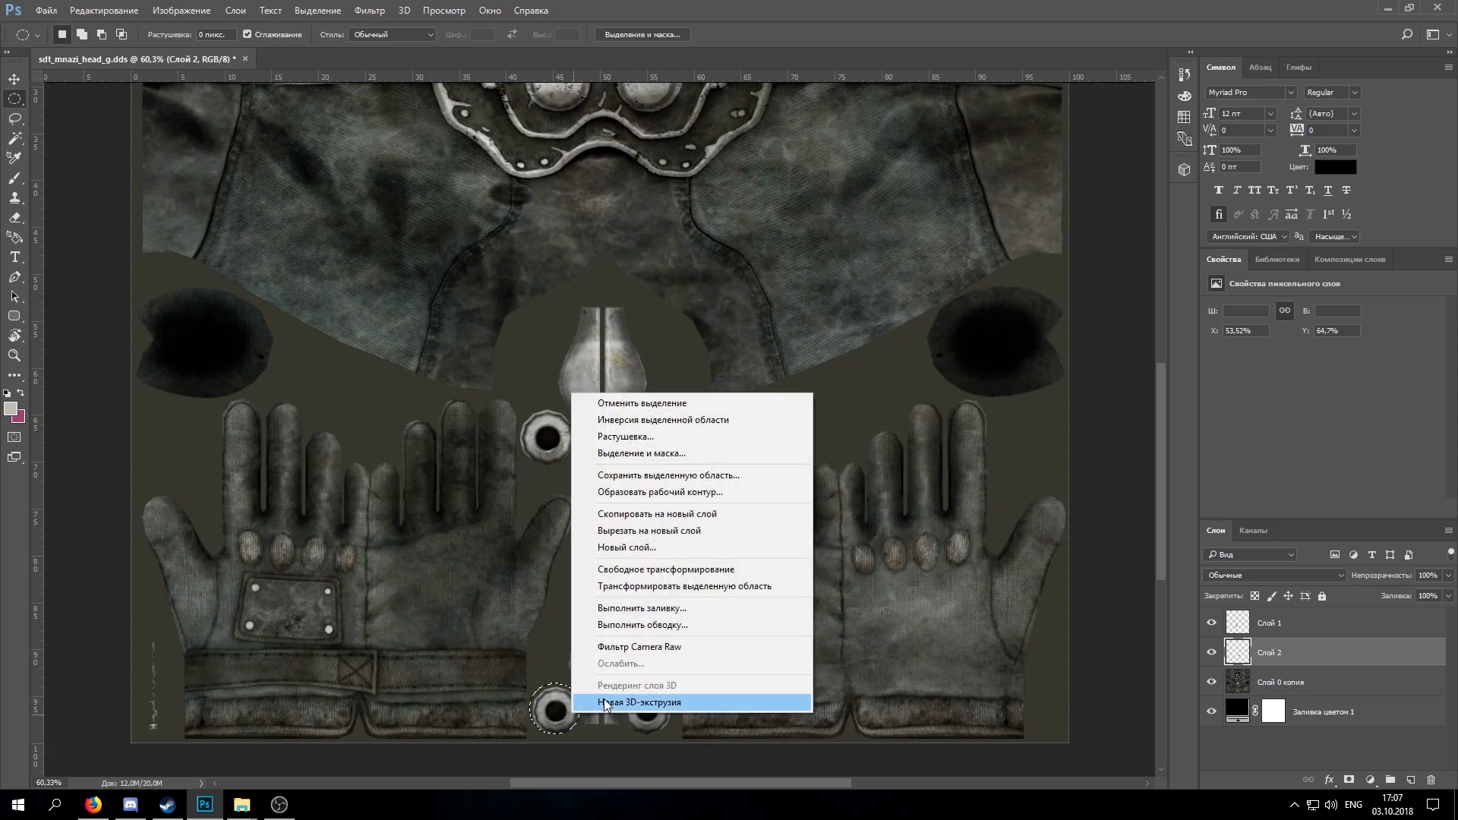
{"action": "left_click", "coordinate": [662, 585]}
{"action": "left_click_drag", "start_coordinate": [581, 683], "coordinate": [573, 711]}
{"action": "left_click", "coordinate": [700, 35]}
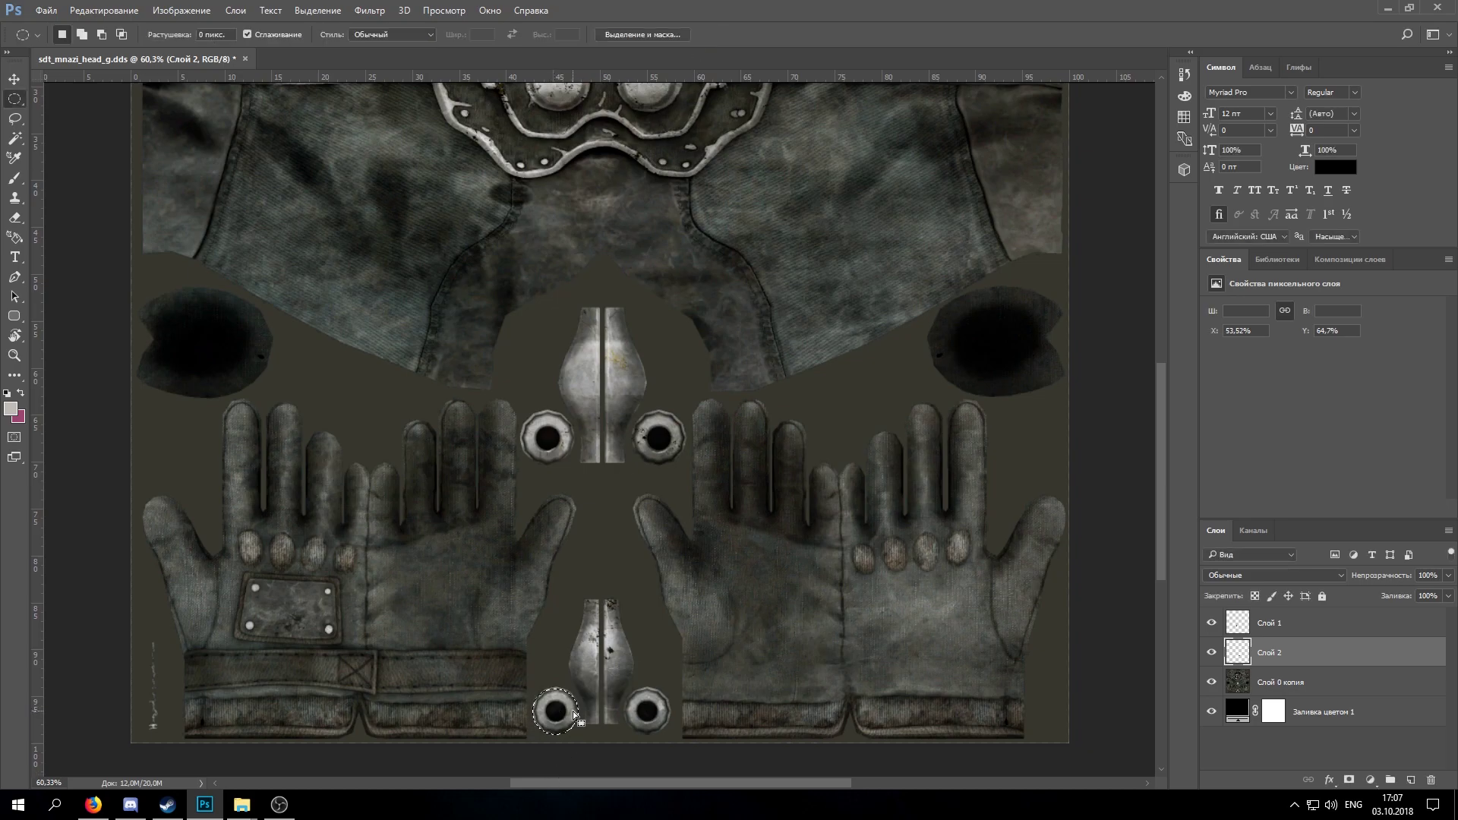
{"action": "left_click", "coordinate": [1284, 680]}
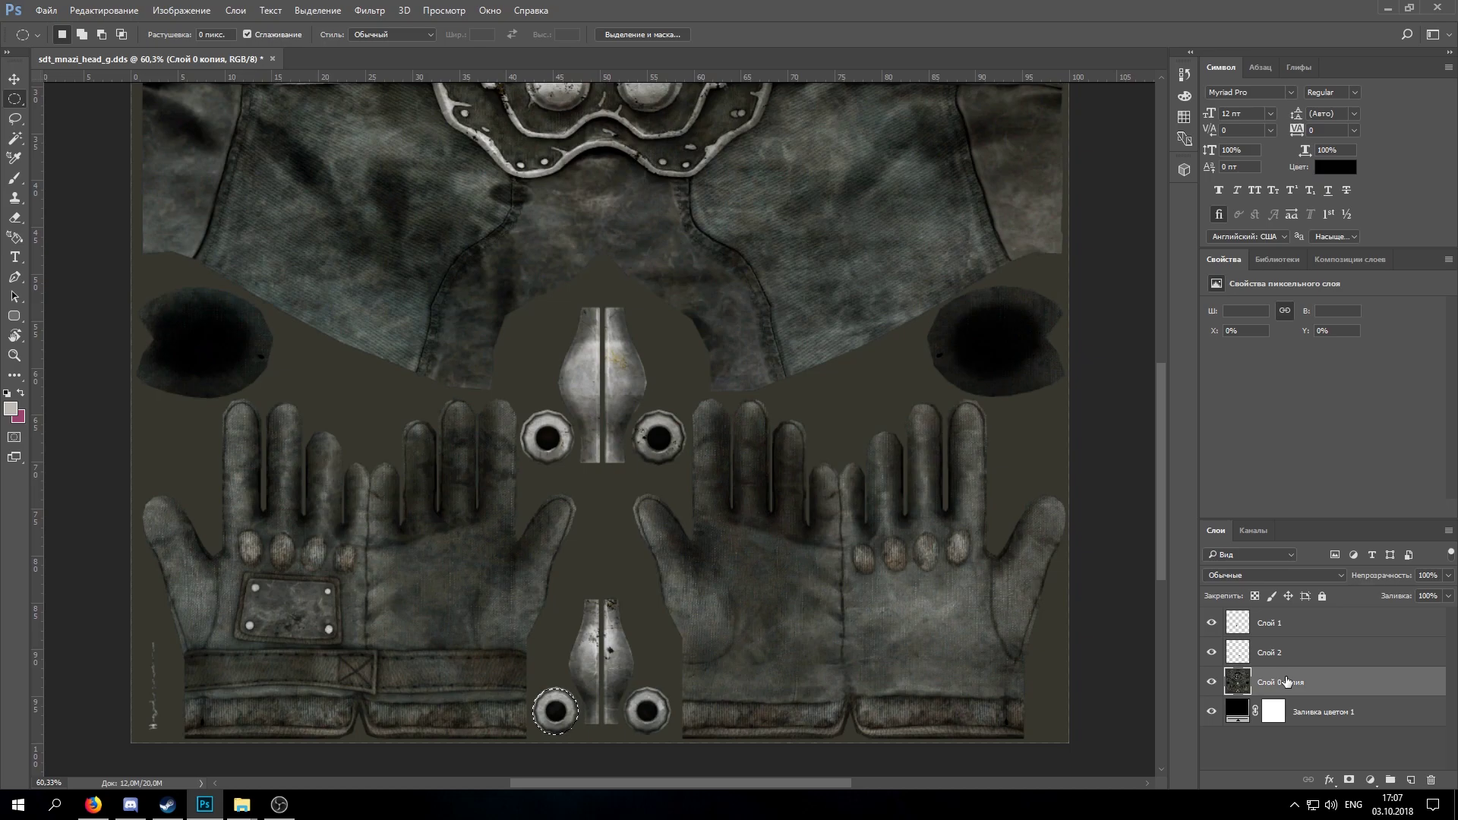
{"action": "key", "text": "ctrl+j"}
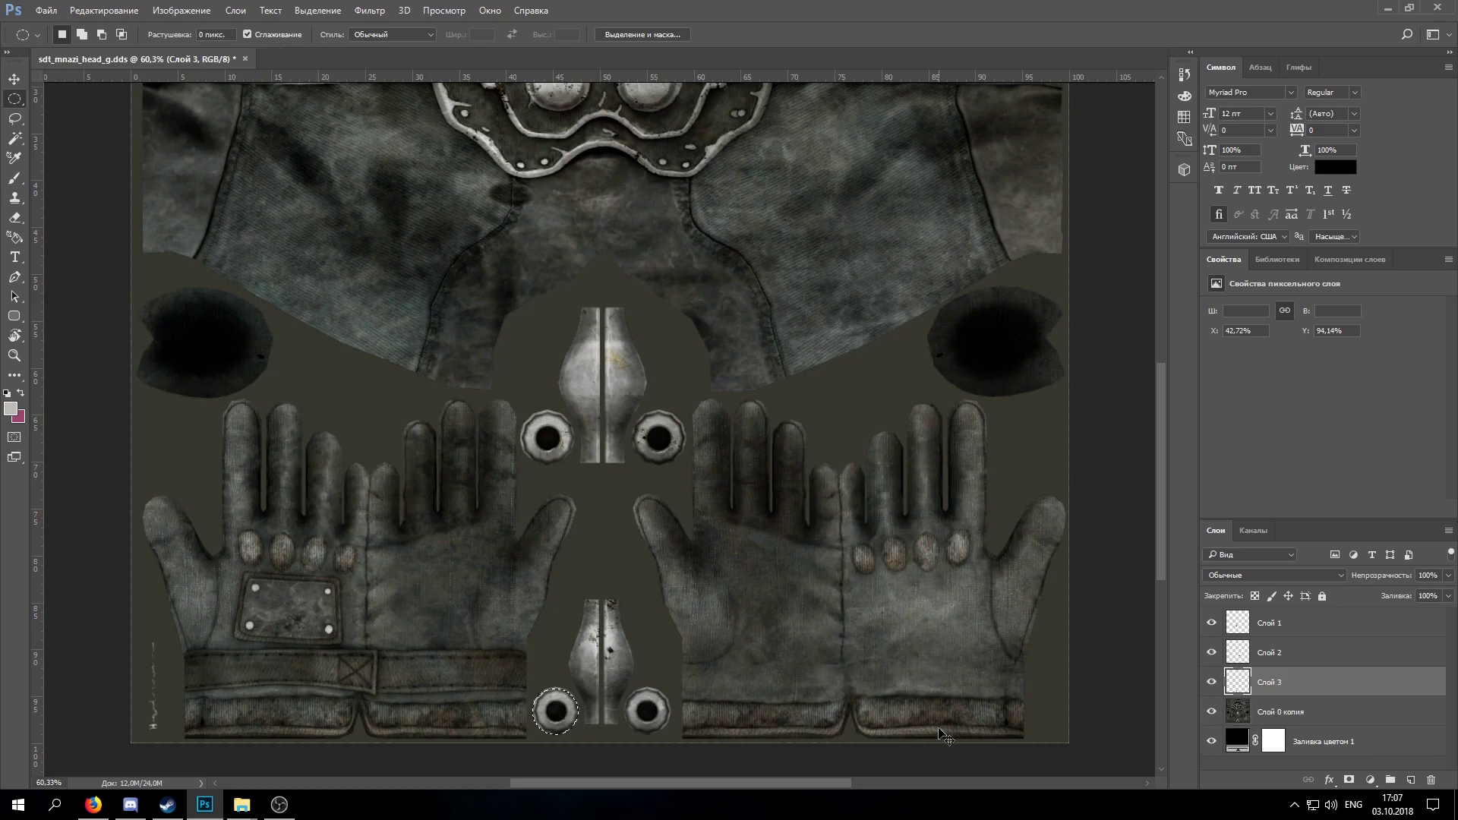
Move the ring-shaped selection to the lower right ring and copy that ring from the texture duplicate to a new layer.
{"action": "left_click_drag", "start_coordinate": [573, 719], "coordinate": [663, 714]}
{"action": "left_click", "coordinate": [1283, 714]}
{"action": "key", "text": "ctrl+j"}
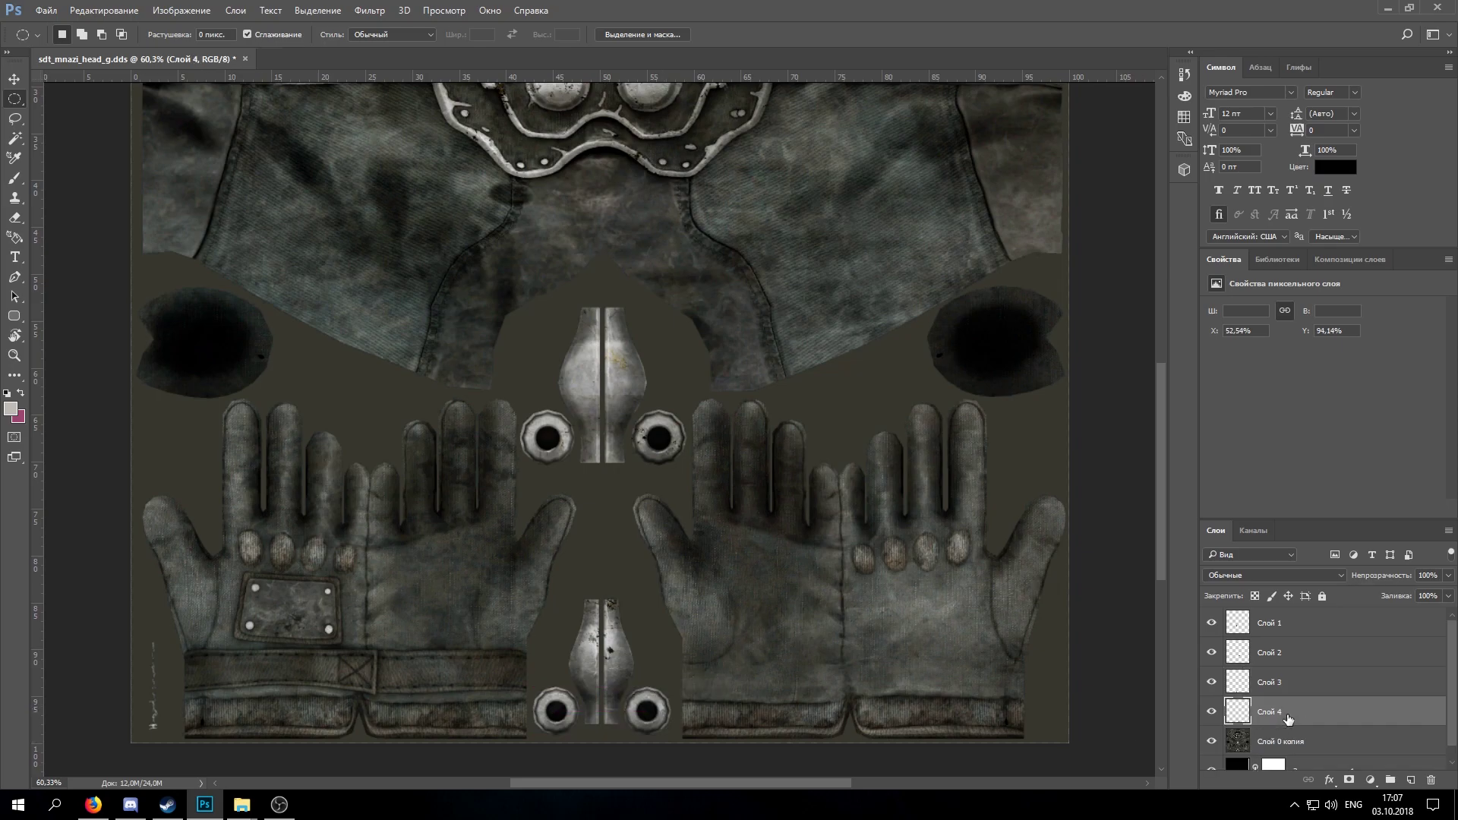
Delete the texture duplicate layer so only the four copied rings remain over the black fill.
{"action": "left_click", "coordinate": [1314, 742]}
{"action": "scroll", "coordinate": [1312, 735], "scroll_direction": "down", "scroll_amount": 1}
{"action": "key", "text": "Delete"}
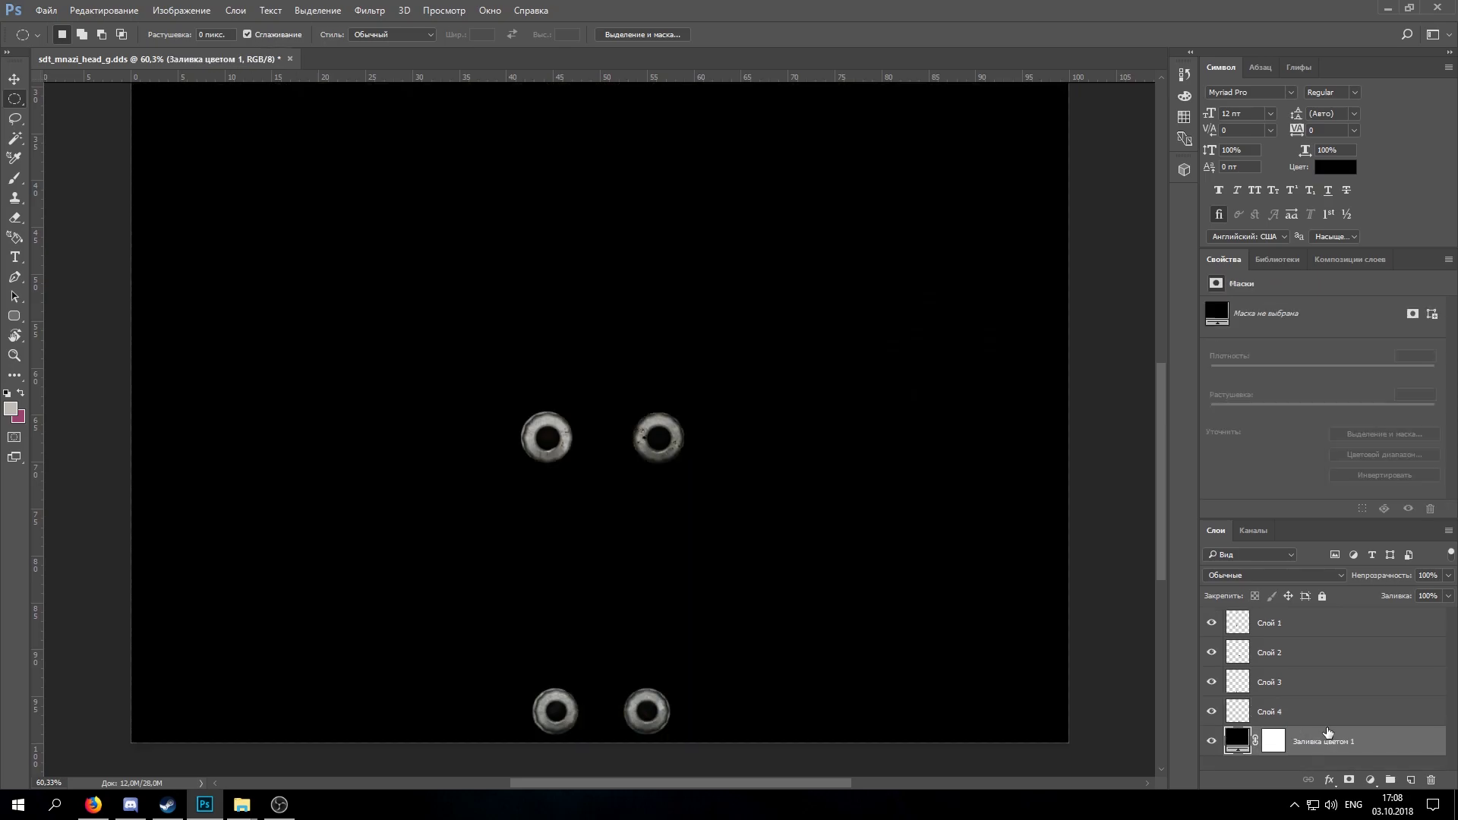
Merge the four separate ring layers into a single layer above the black fill.
{"action": "left_click", "coordinate": [1316, 625]}
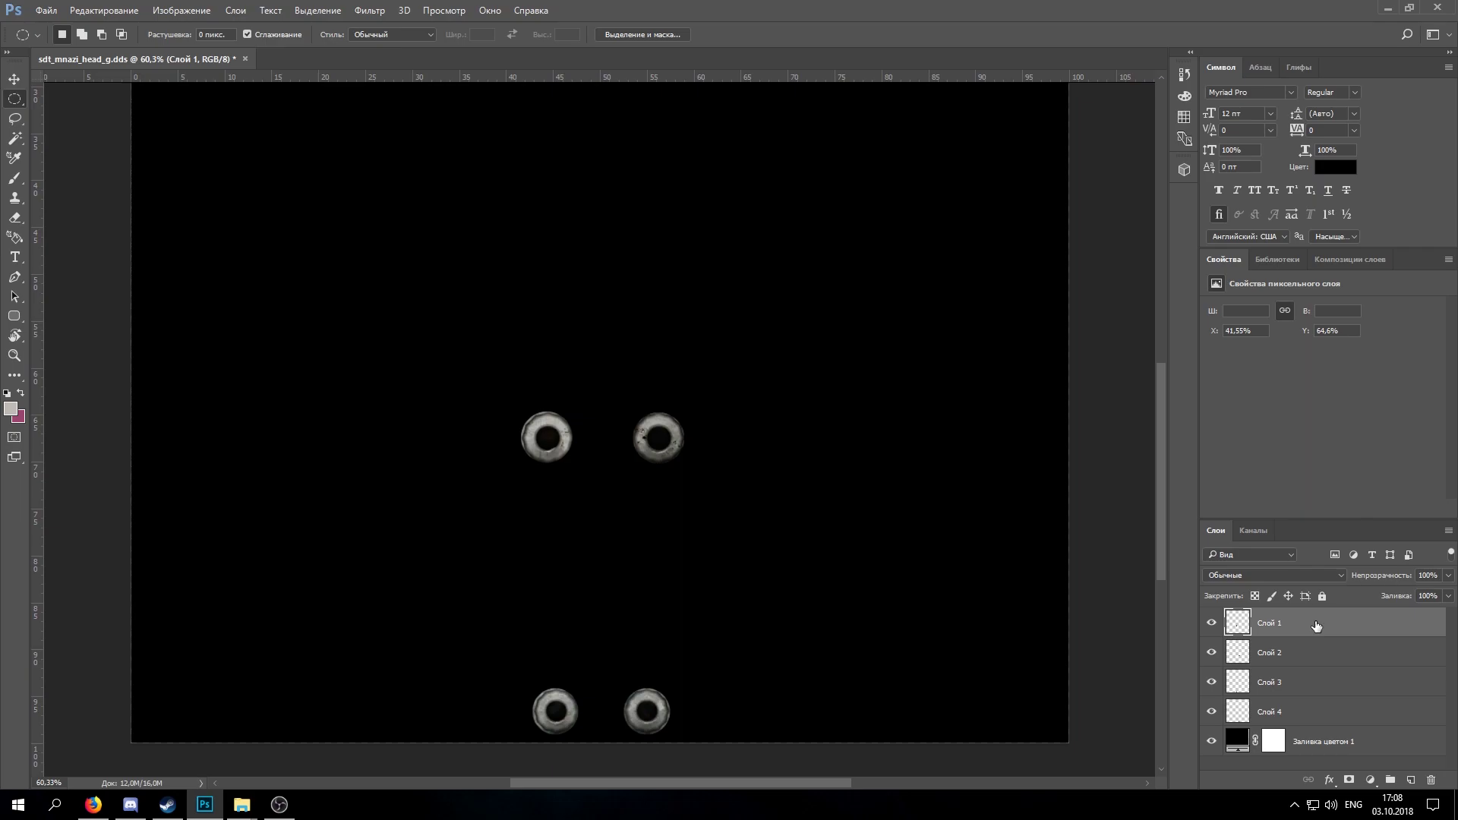
{"action": "key", "text": "Delete"}
{"action": "key", "text": "Delete"}
{"action": "key", "text": "Delete"}
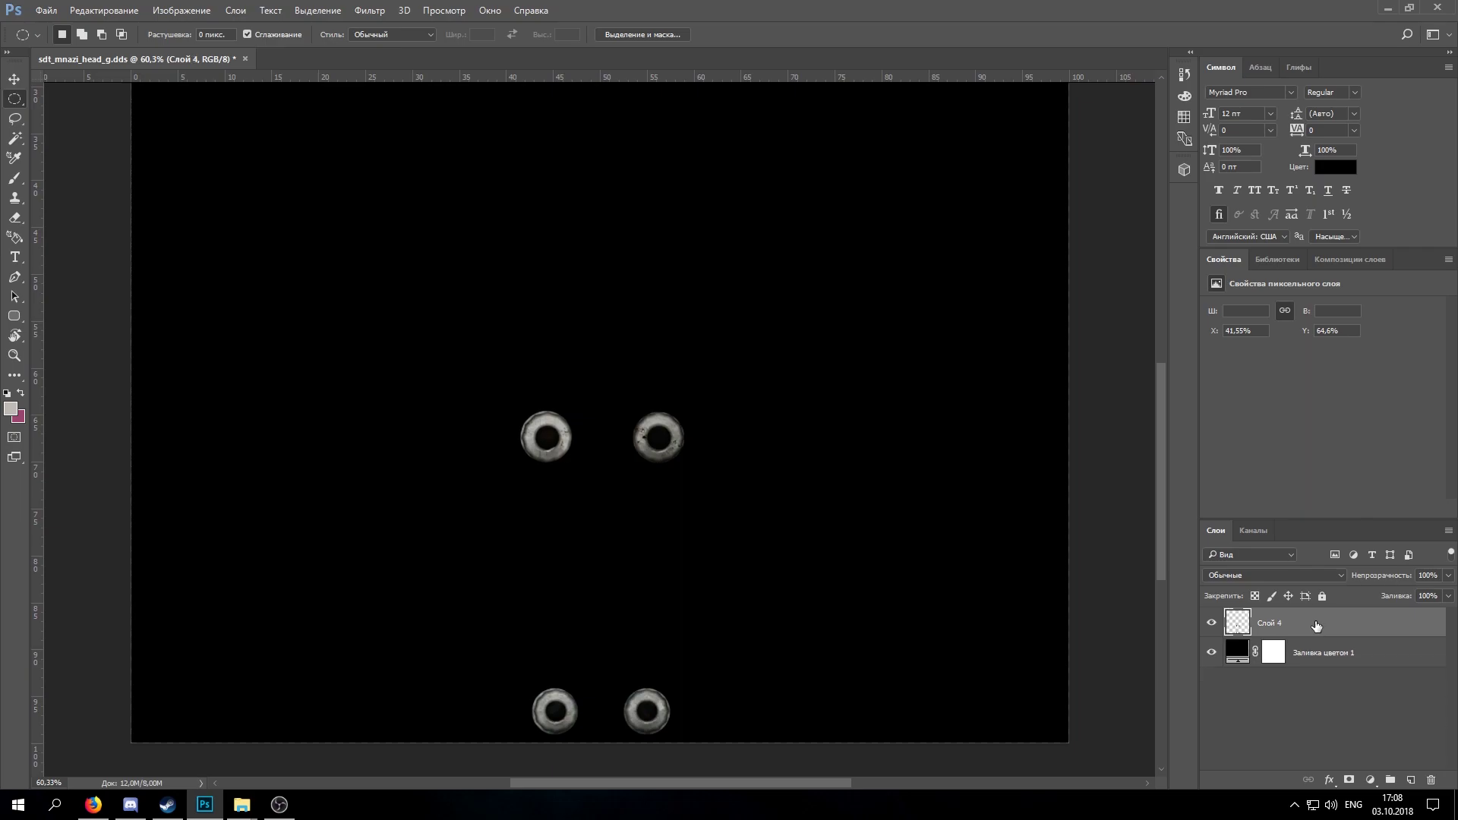
Rasterize the black fill layer and merge the rings layer down into it, applying the layer mask.
{"action": "left_click", "coordinate": [1383, 654]}
{"action": "right_click", "coordinate": [1419, 652]}
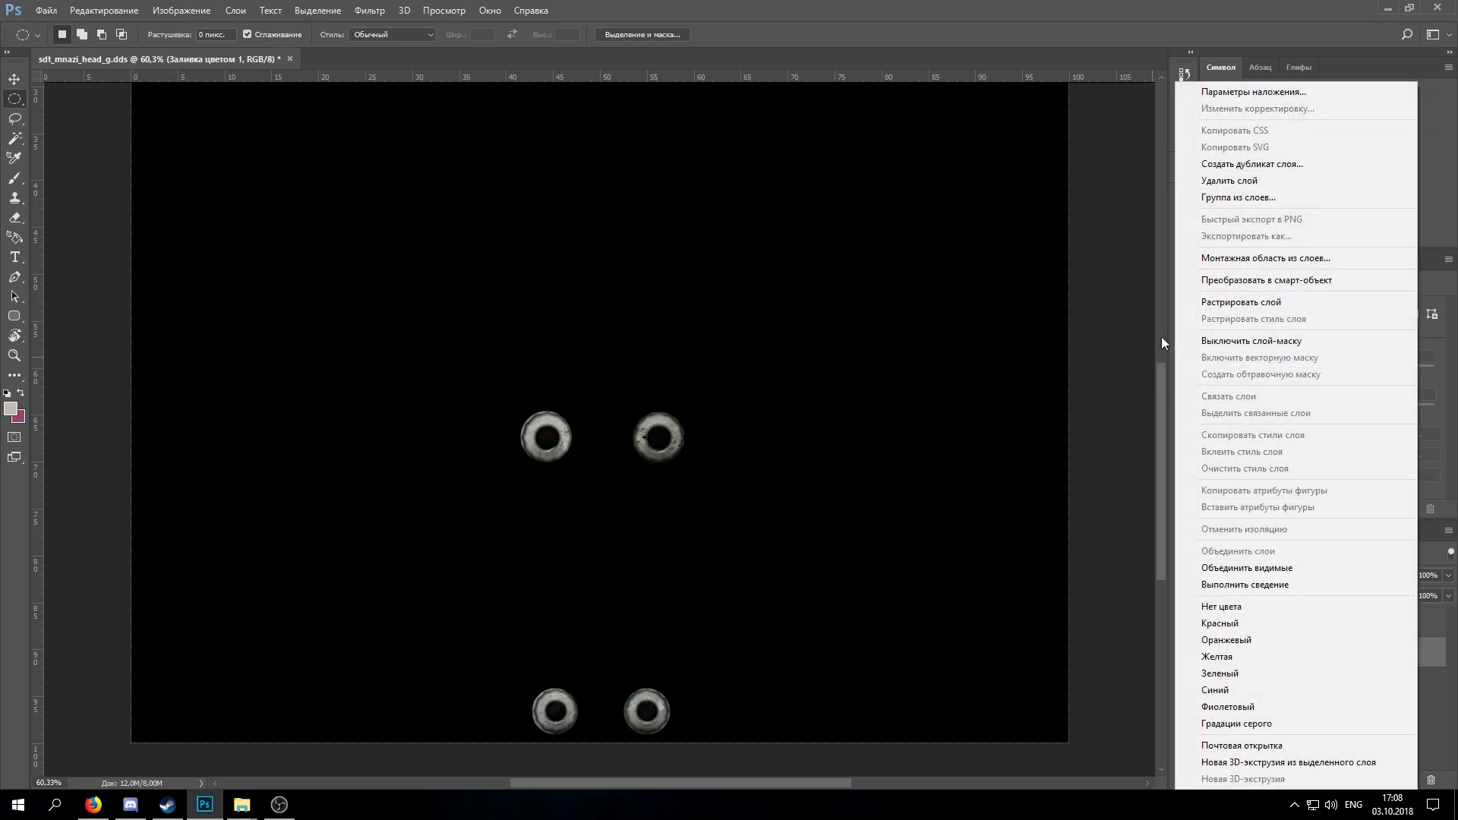
{"action": "left_click", "coordinate": [1280, 303]}
{"action": "left_click", "coordinate": [1365, 635]}
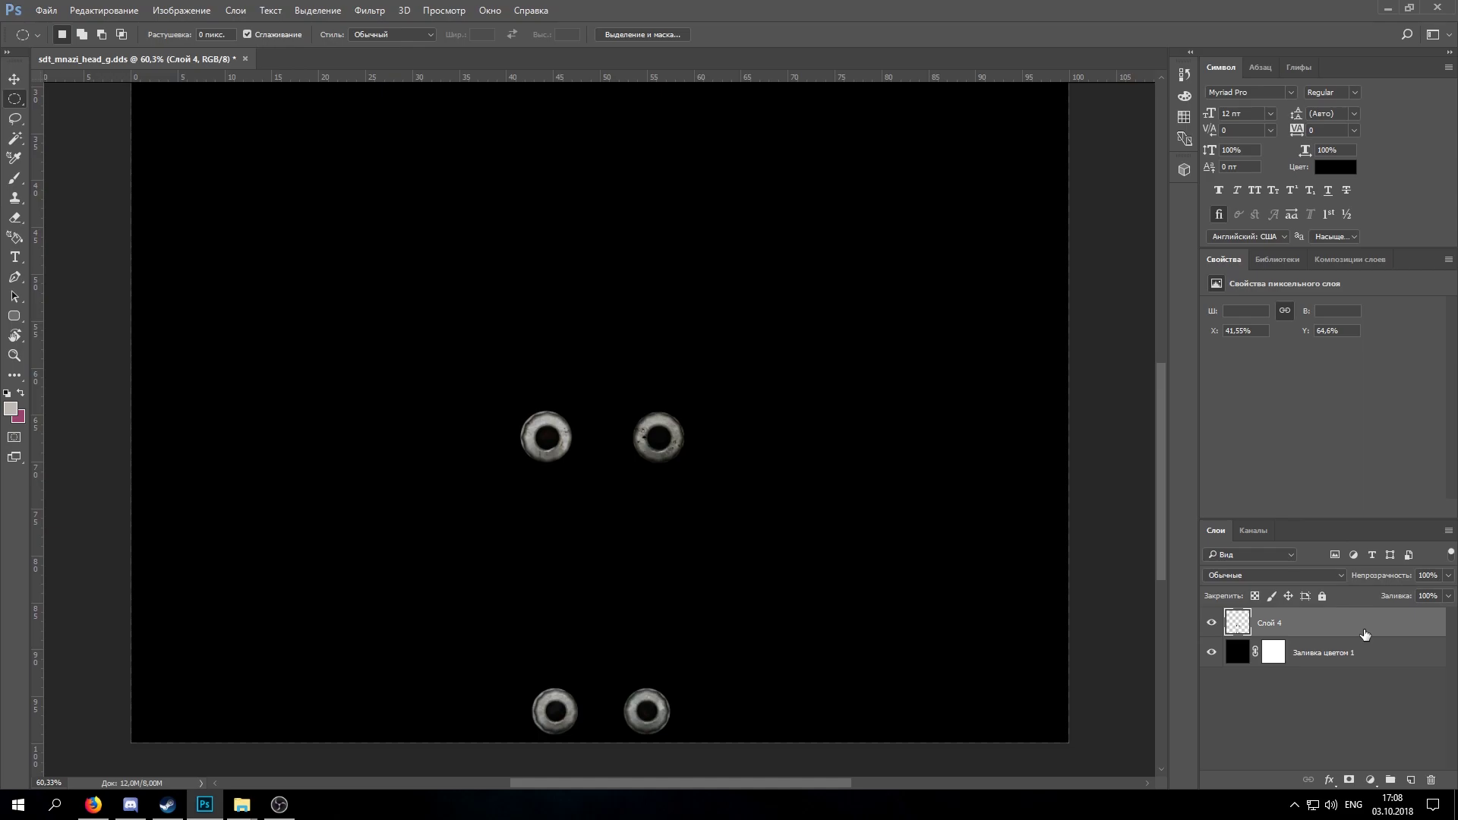
{"action": "key", "text": "ctrl+e"}
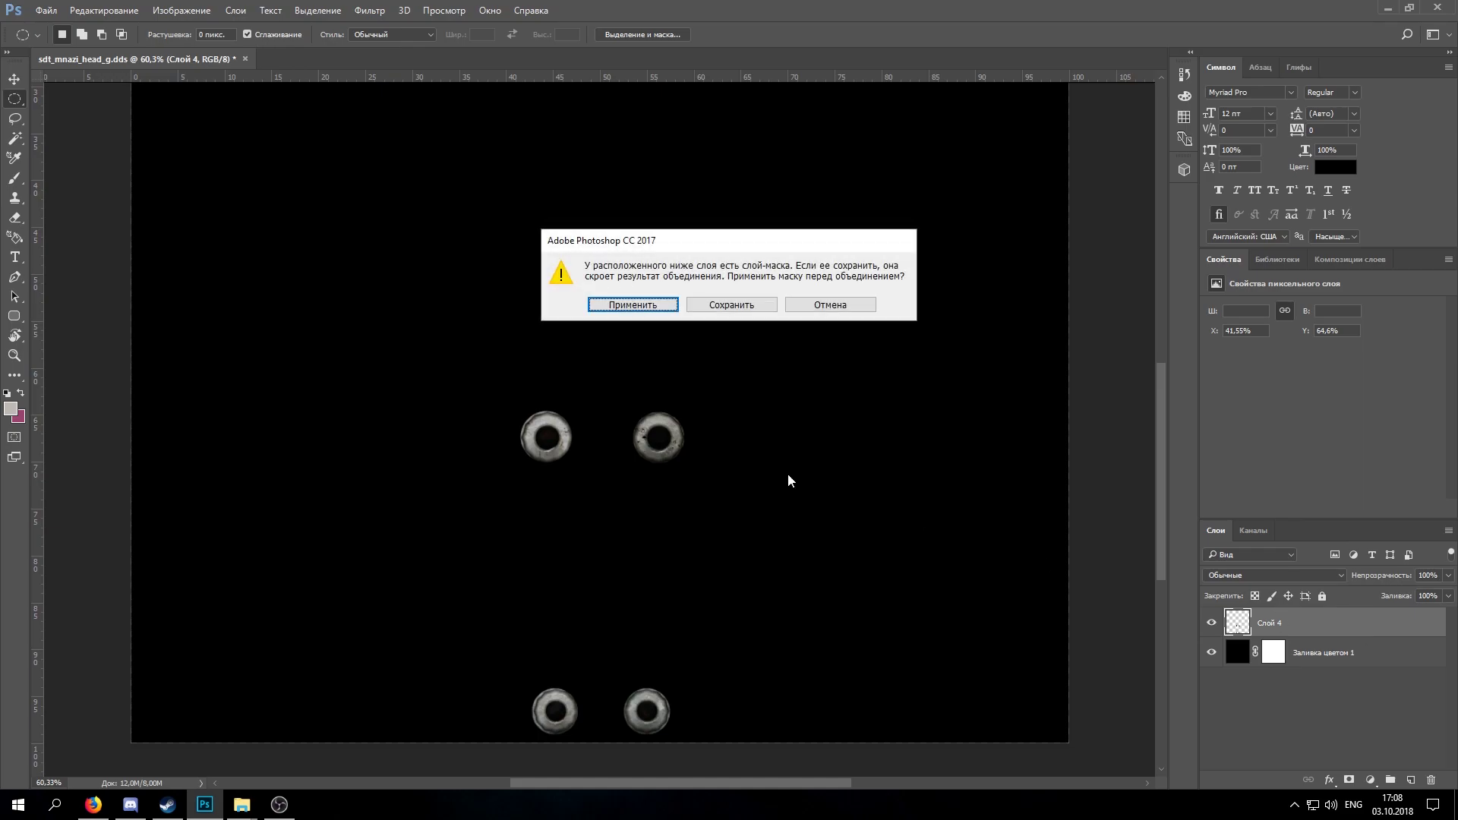
{"action": "left_click", "coordinate": [635, 307]}
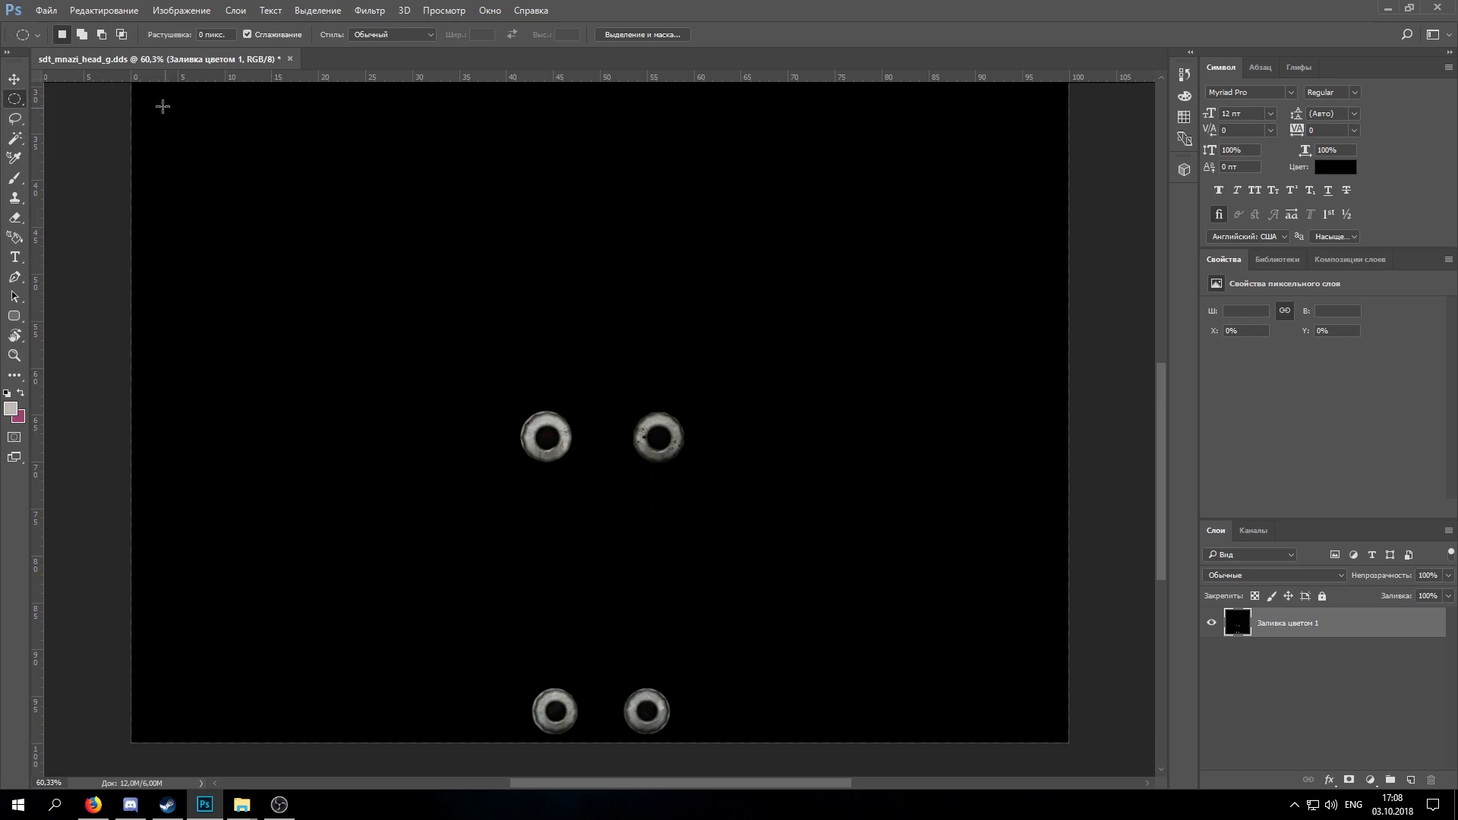
Save over sdt_mnazi_head_g.dds on the desktop with texture type Color, BC1 4bpp (Linear) compression and no mip maps.
{"action": "left_click", "coordinate": [48, 10]}
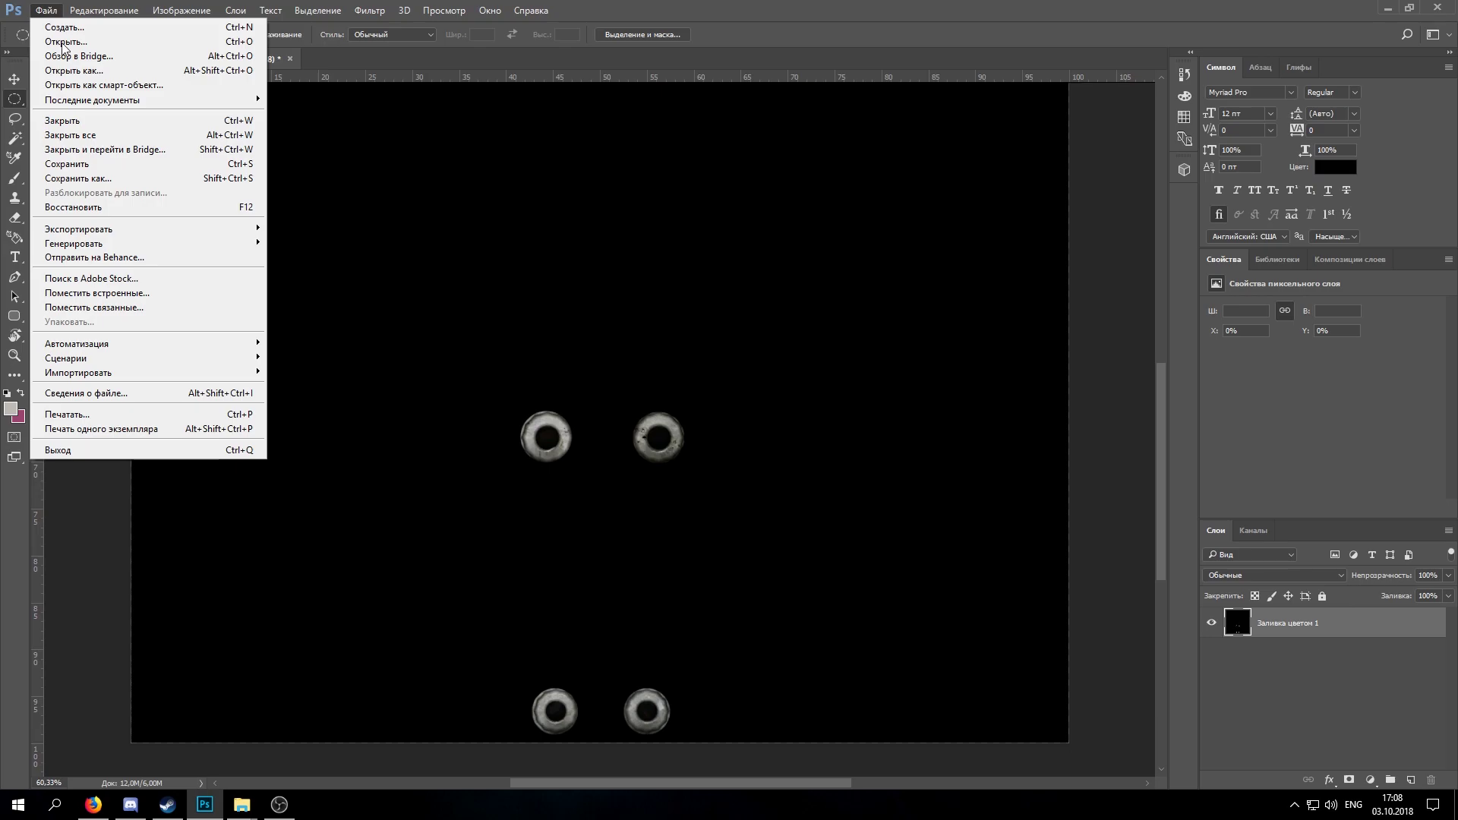
{"action": "left_click", "coordinate": [131, 178]}
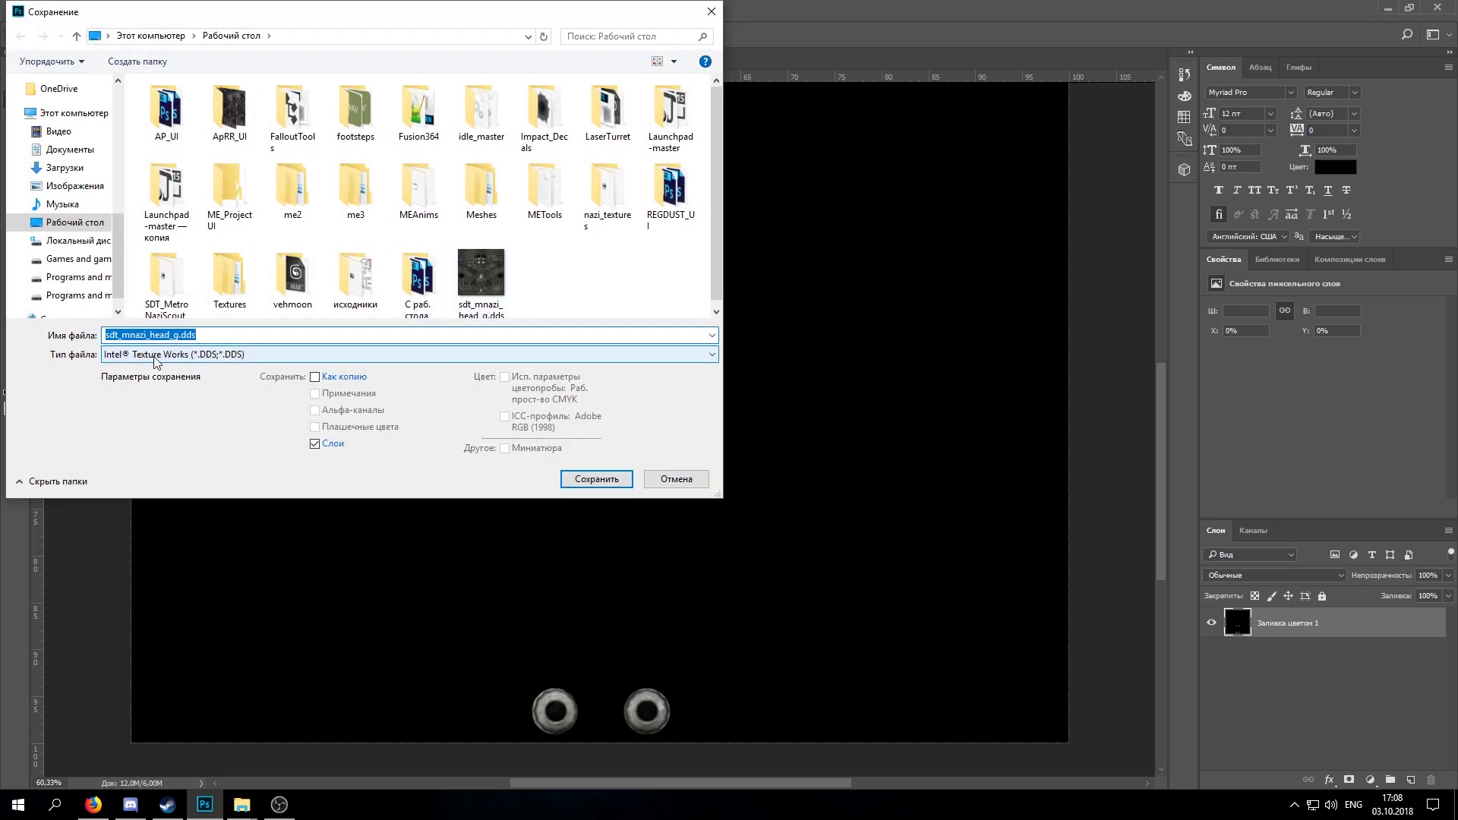
{"action": "left_click", "coordinate": [591, 481]}
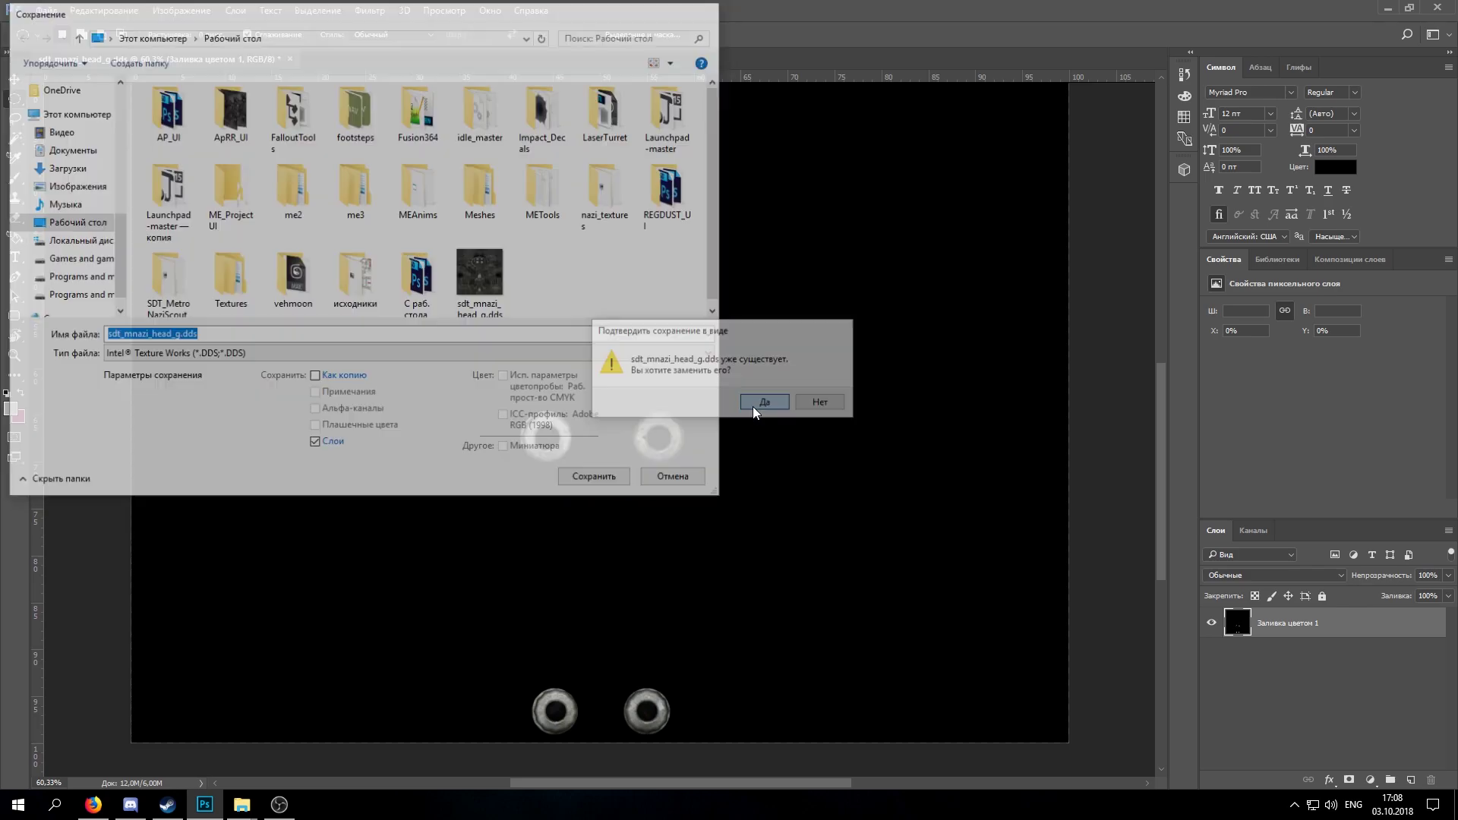
{"action": "left_click", "coordinate": [765, 402]}
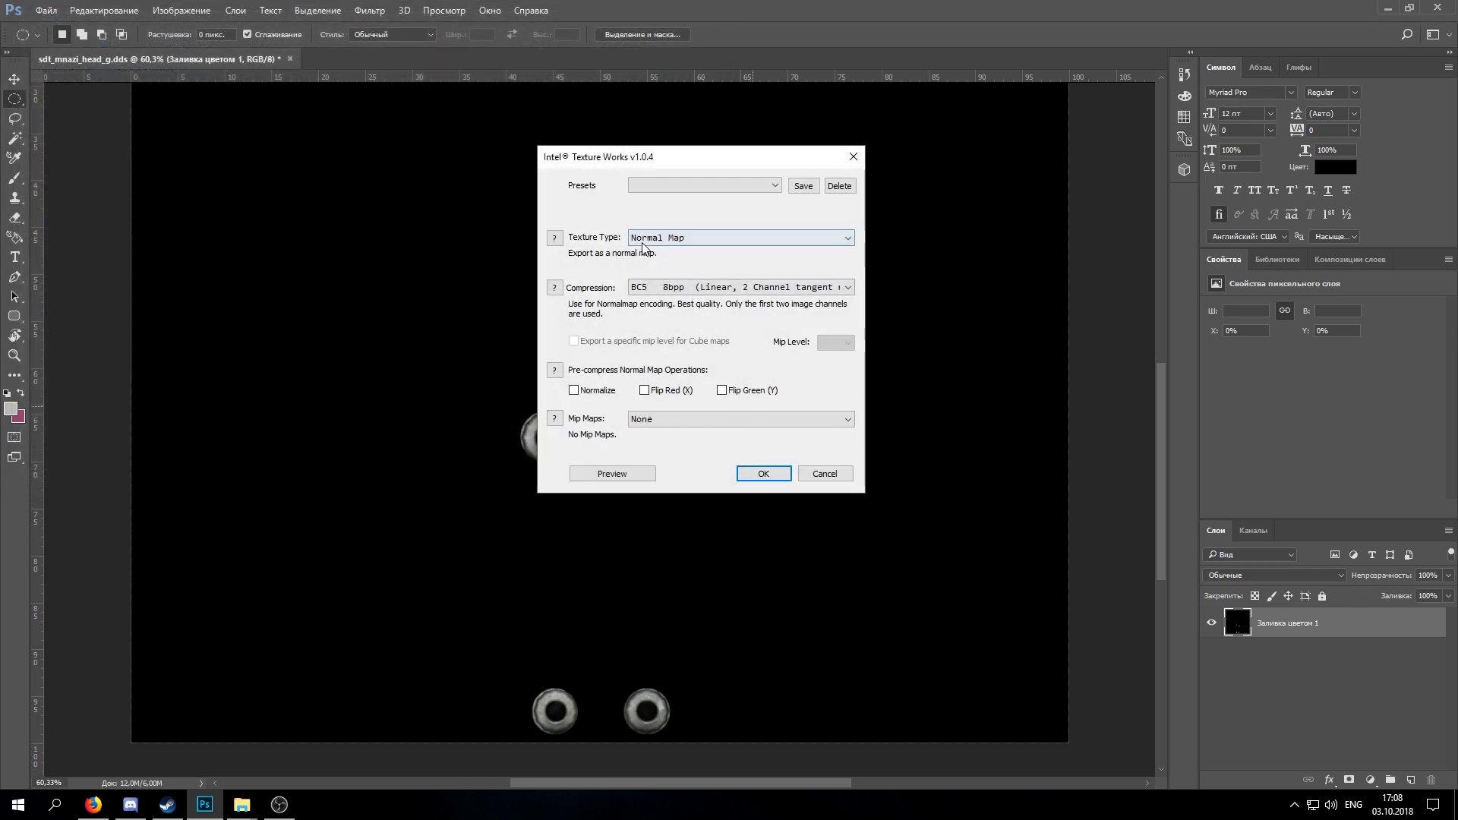
{"action": "left_click", "coordinate": [706, 238]}
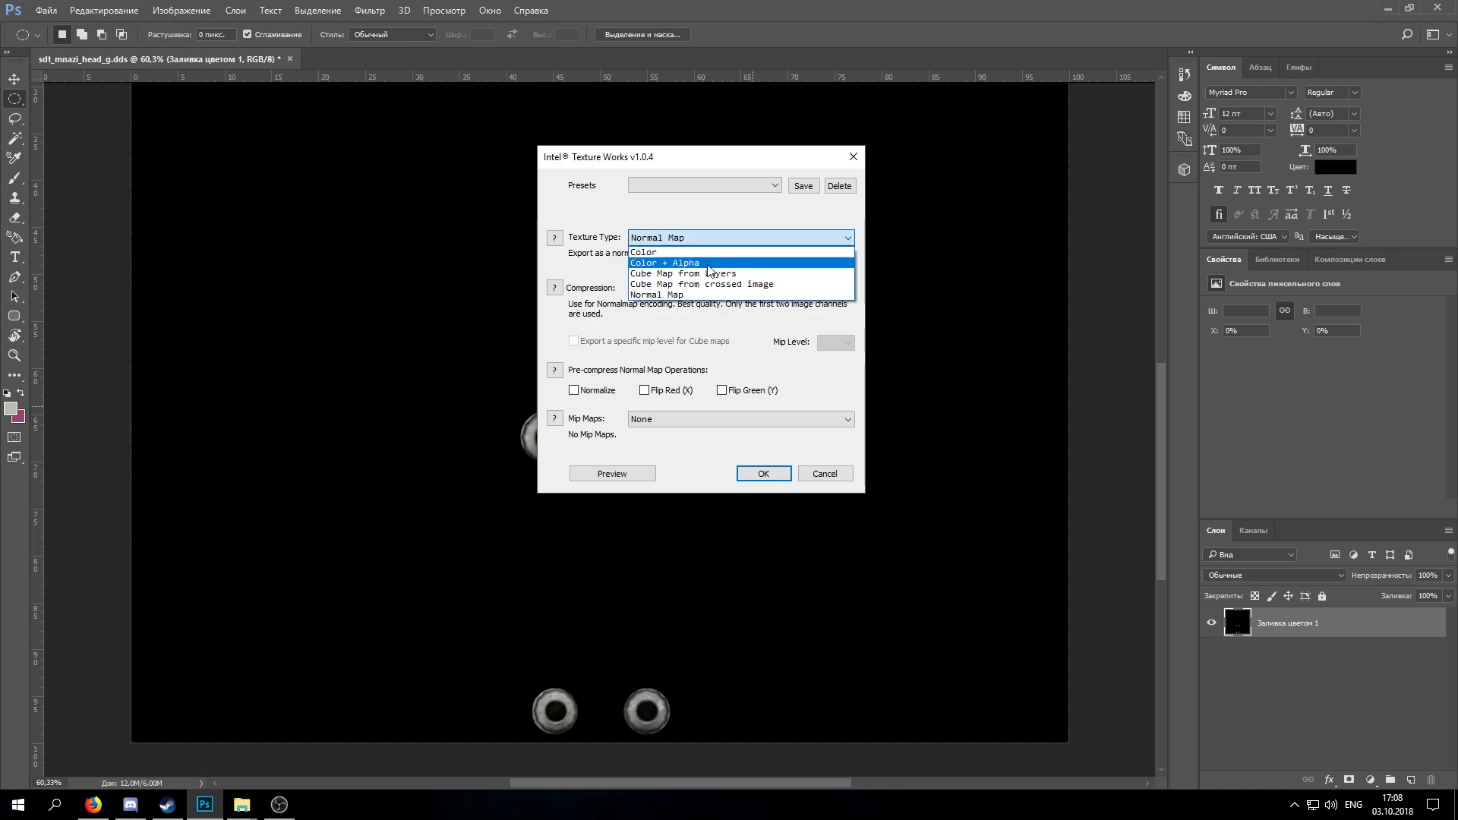
{"action": "left_click", "coordinate": [668, 256]}
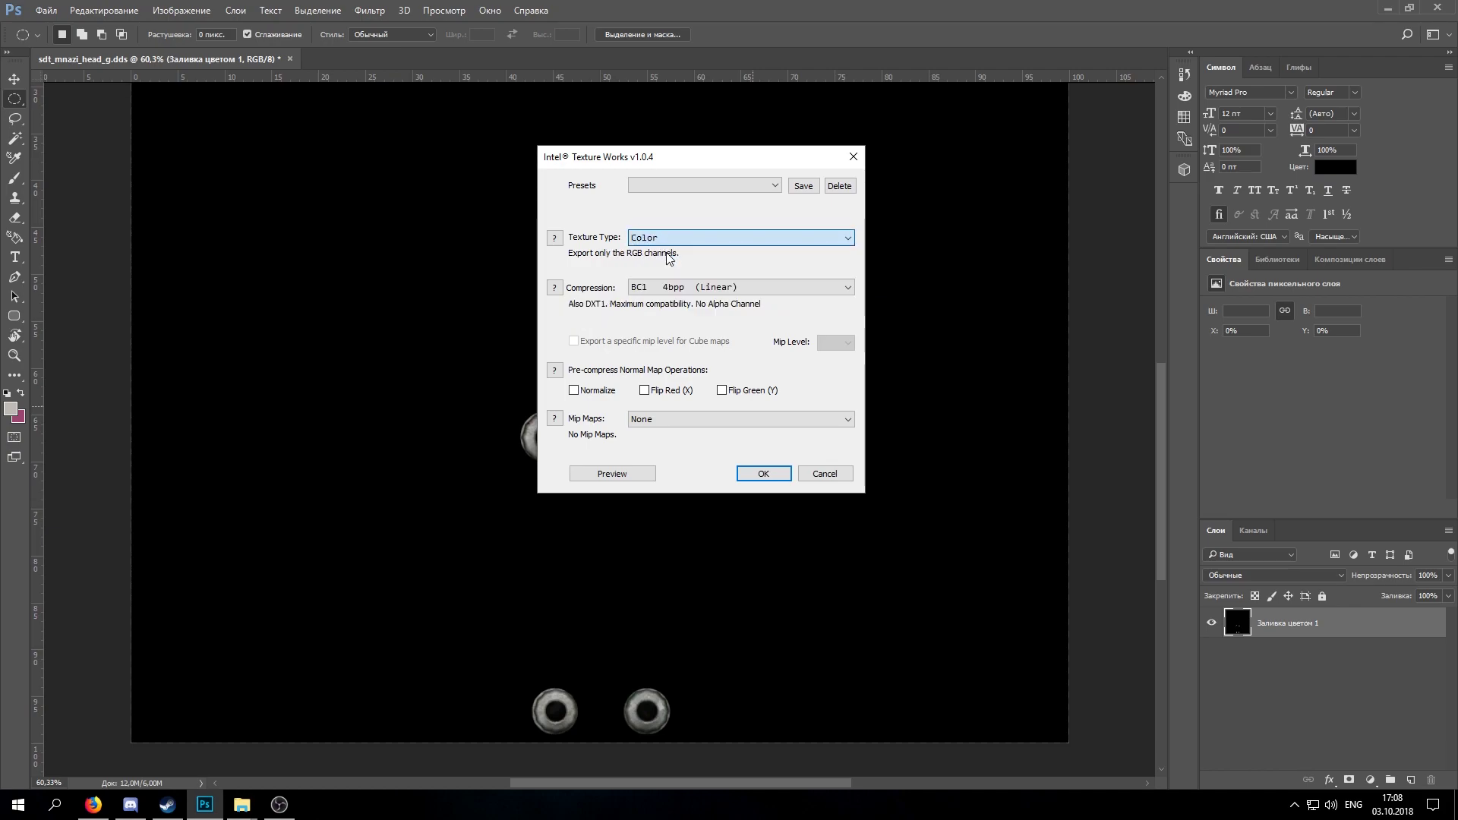
{"action": "left_click", "coordinate": [763, 474]}
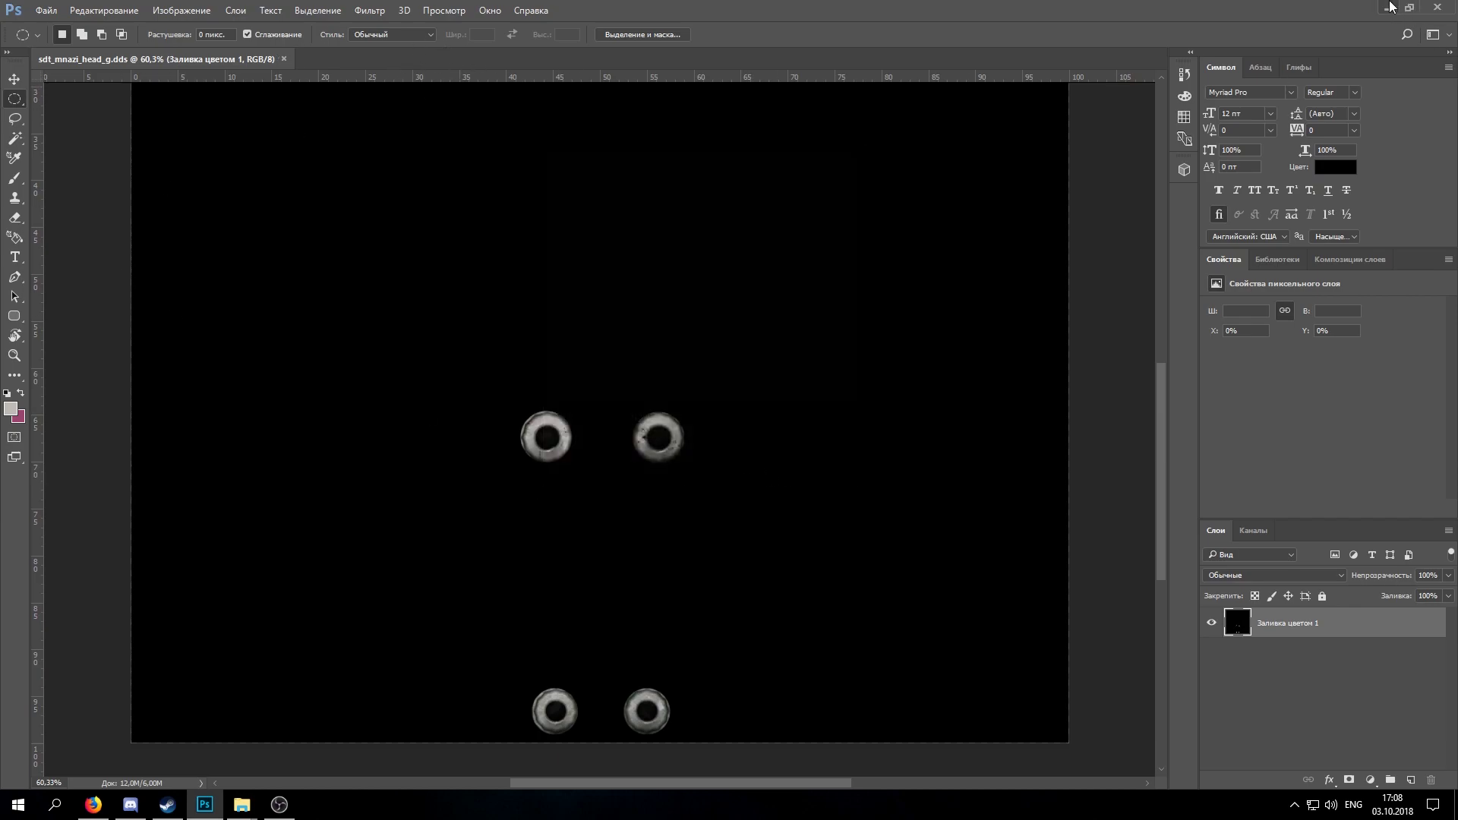
Switch to the file explorer, copy sdt_mnazi_head_g.dds from the desktop into Textures\SDT_MetroArmor and delete the desktop copy.
{"action": "left_click", "coordinate": [1452, 6]}
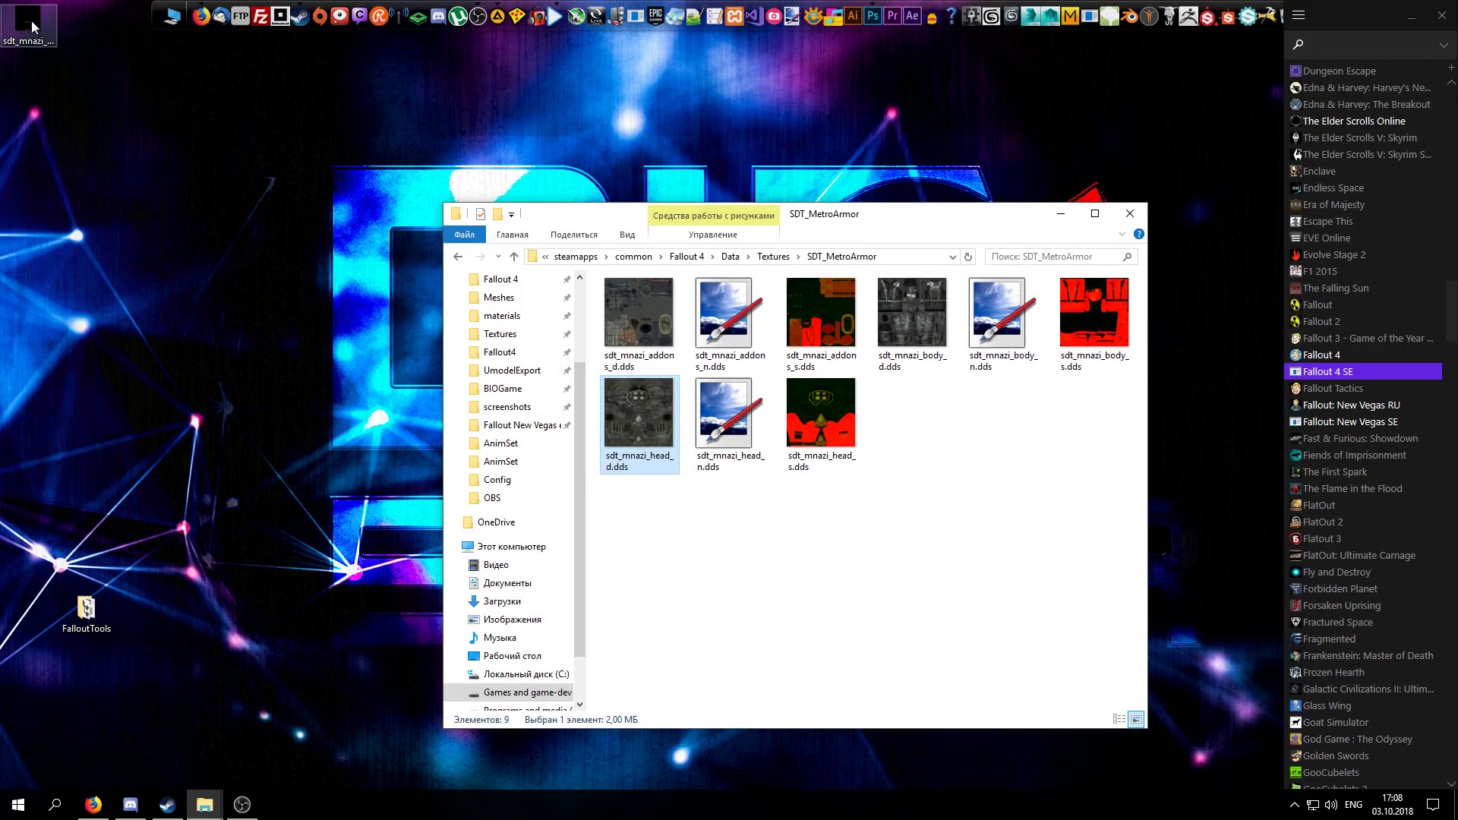
{"action": "left_click_drag", "start_coordinate": [449, 463], "coordinate": [953, 487]}
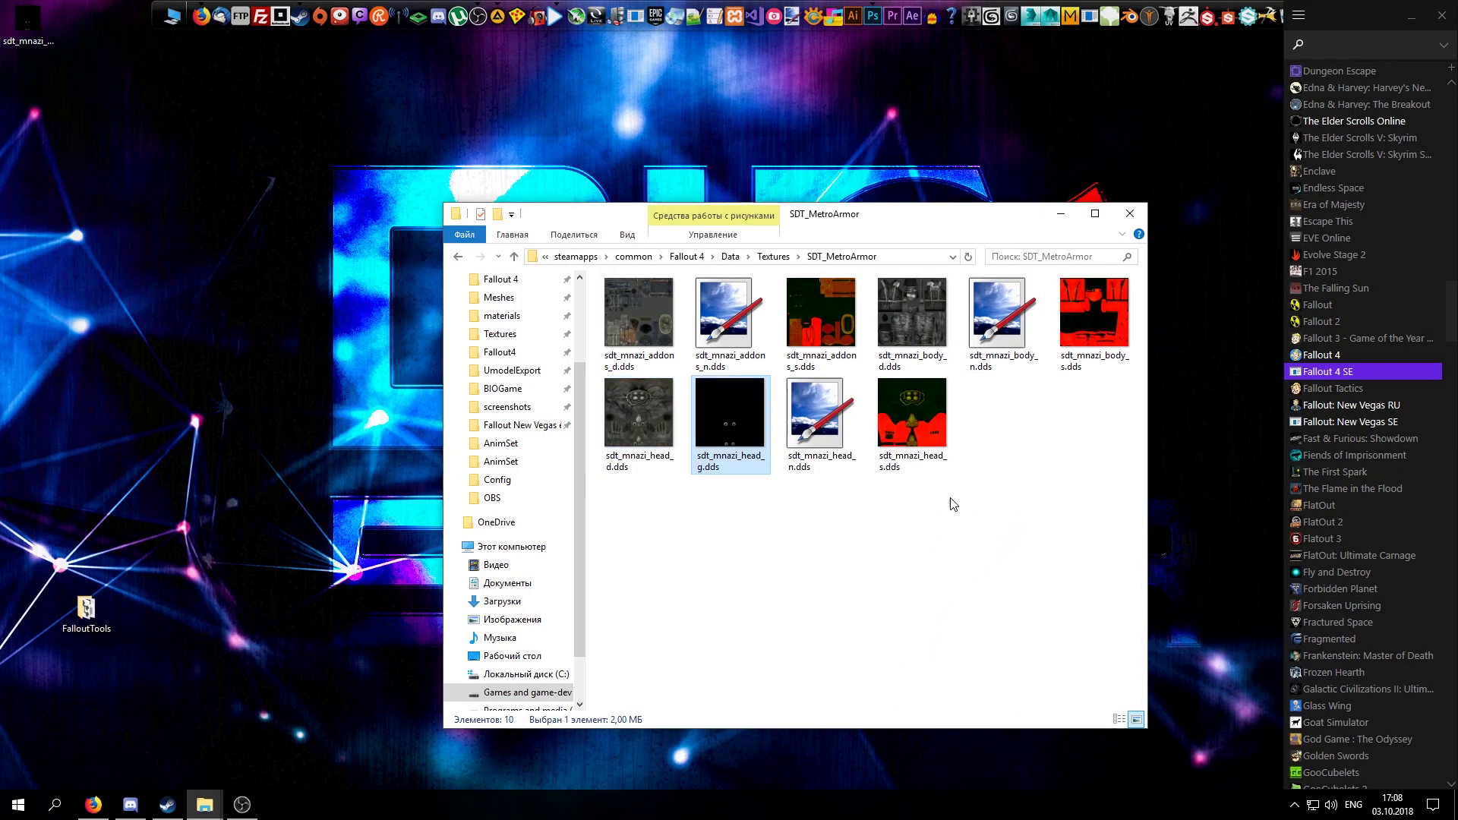
{"action": "right_click", "coordinate": [46, 45]}
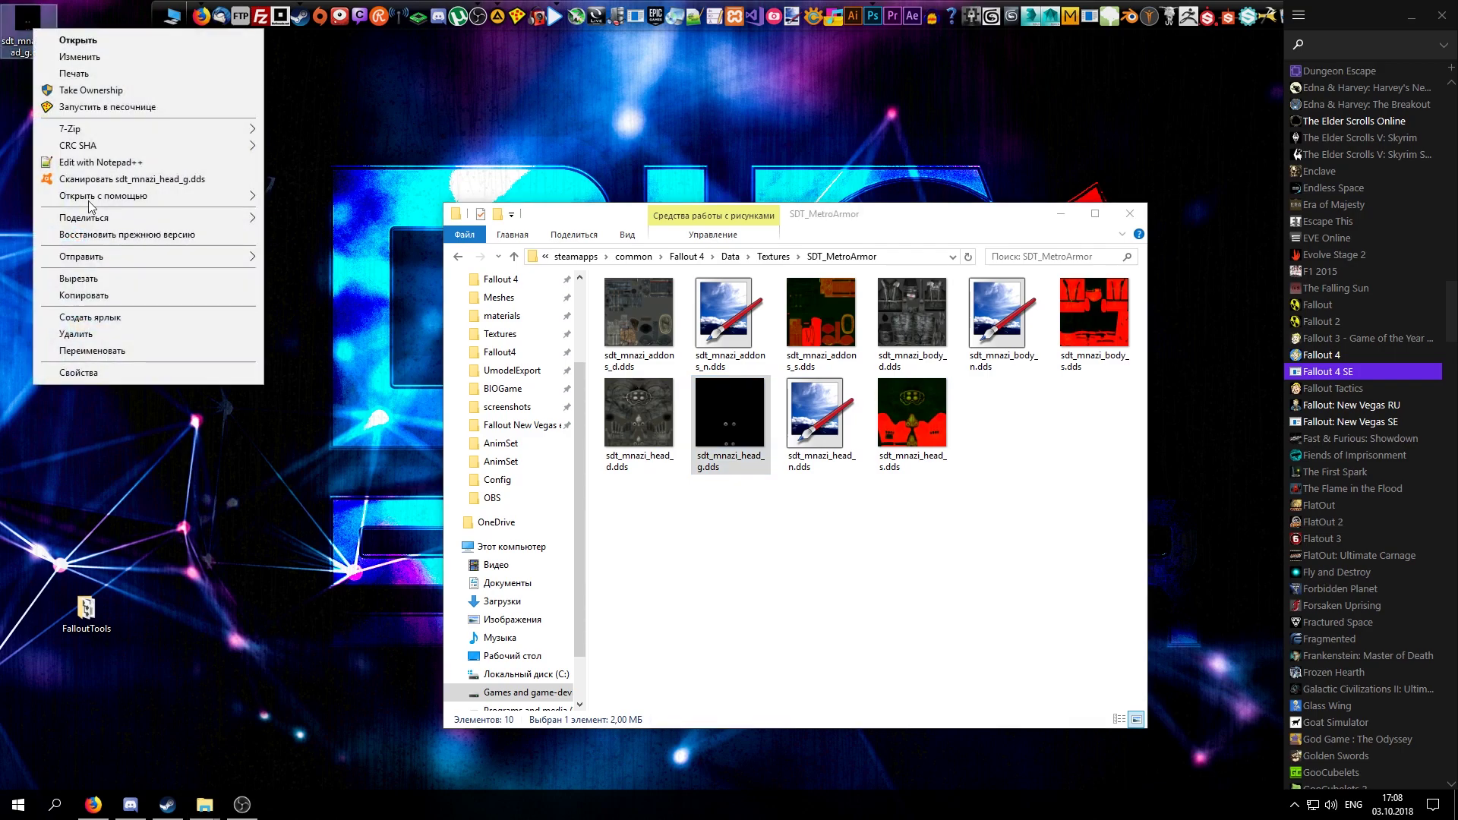
{"action": "left_click", "coordinate": [87, 338]}
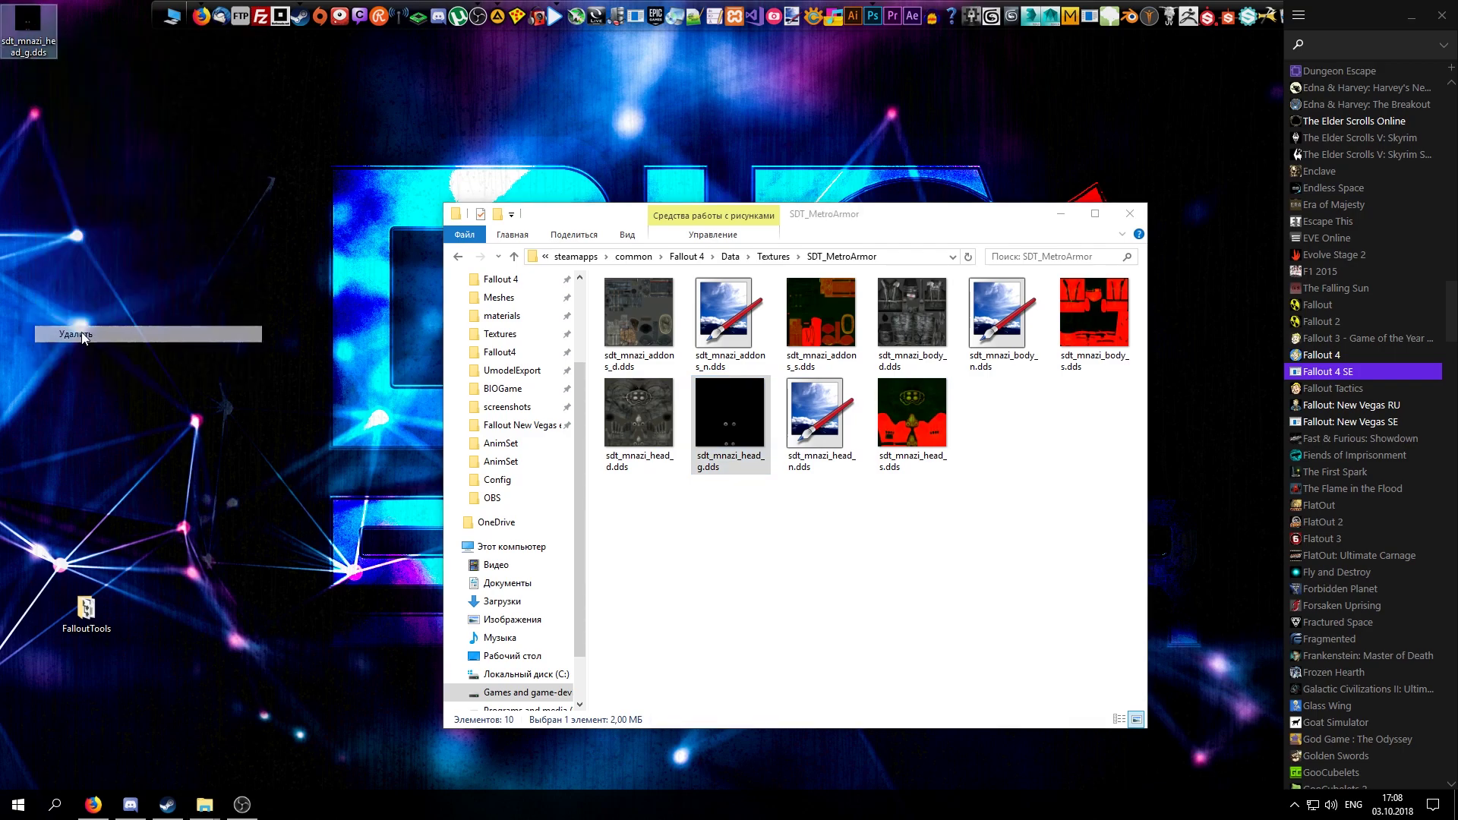
Launch Material Editor.exe from the FalloutTools folder on the desktop and close that folder.
{"action": "double_click", "coordinate": [103, 619]}
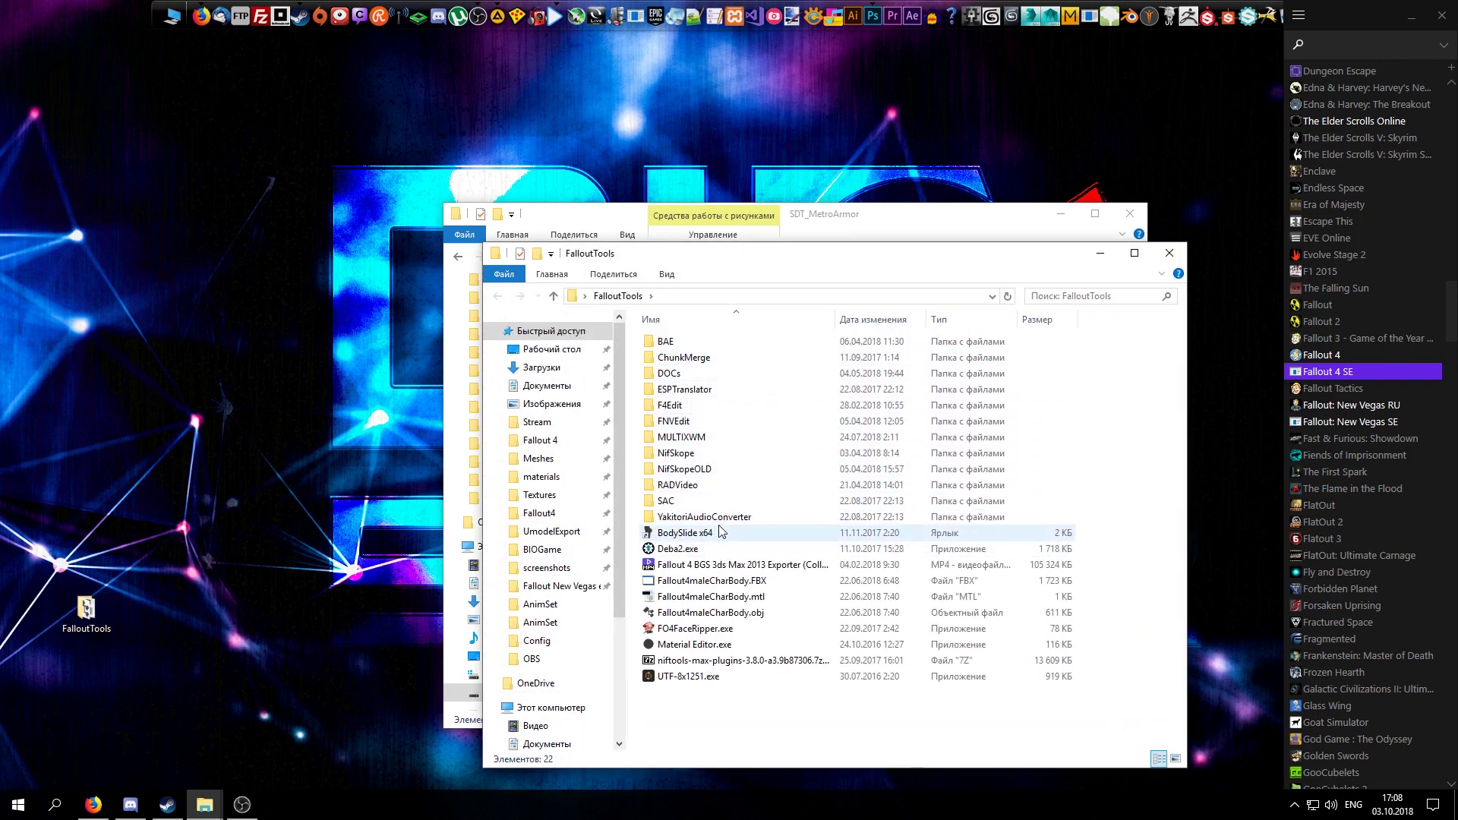
{"action": "double_click", "coordinate": [696, 644]}
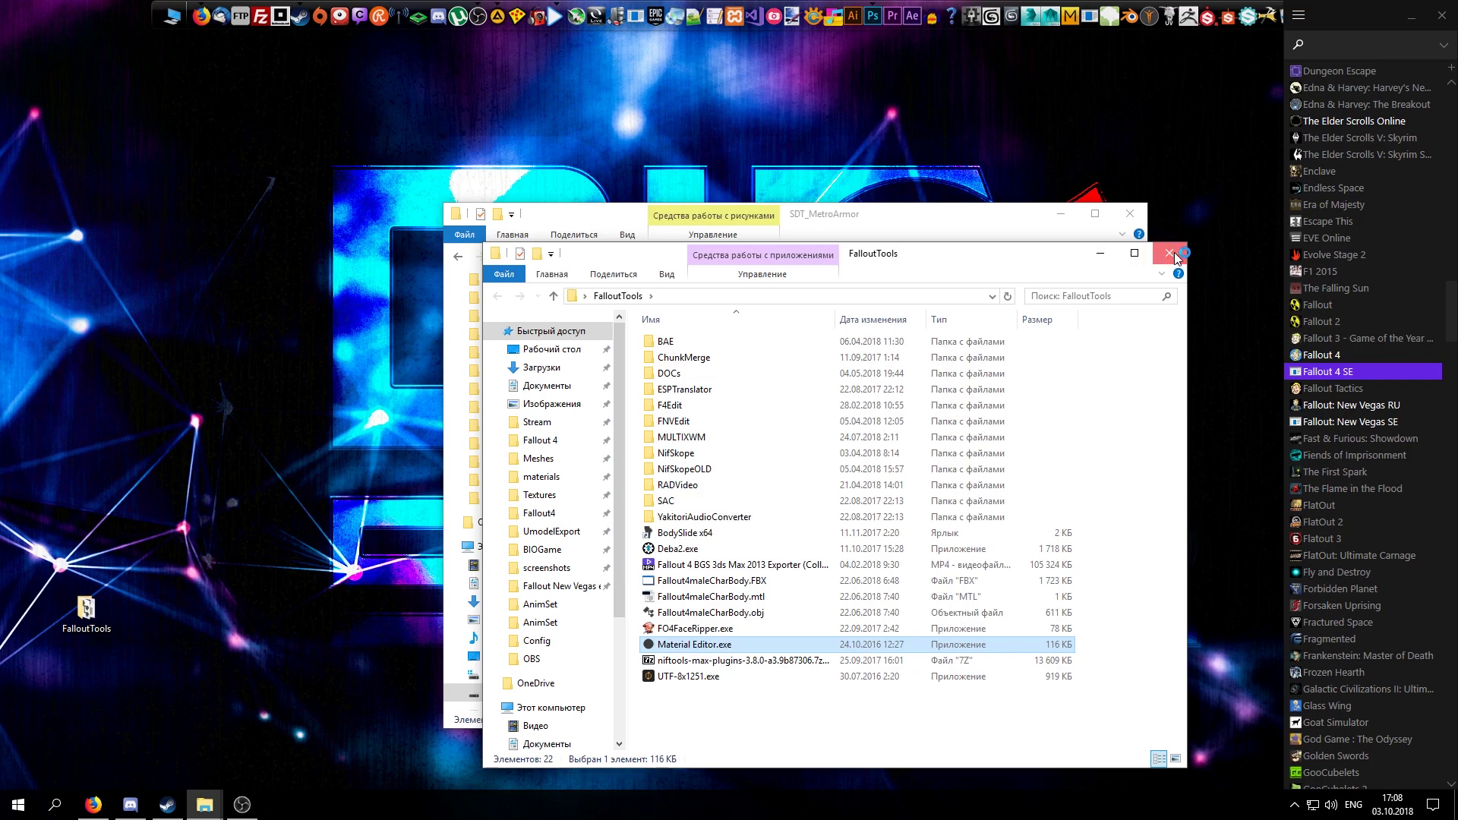
{"action": "left_click", "coordinate": [1182, 262]}
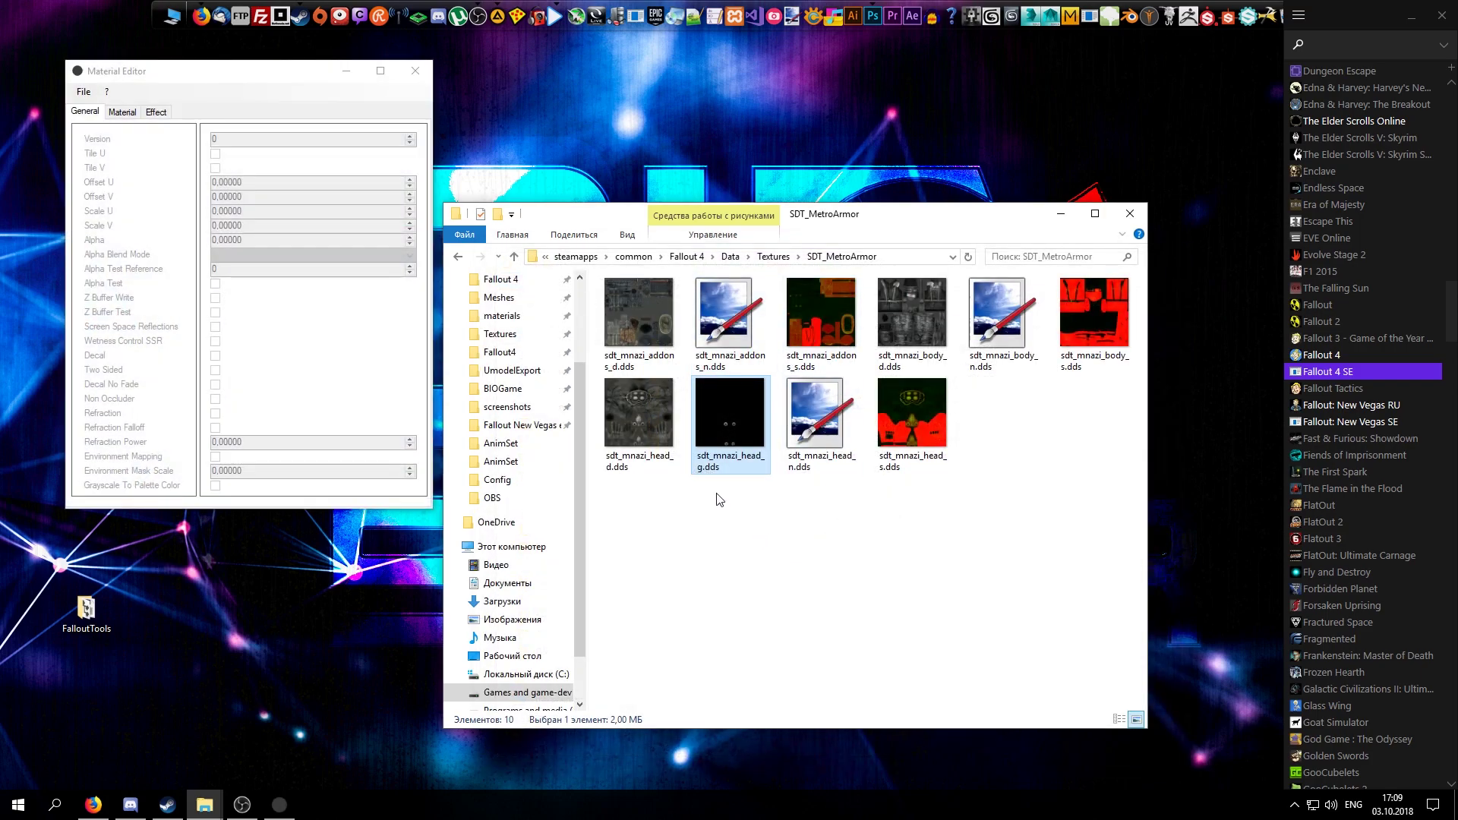
Open the head material SDT_MetroArmorNaziHeadMAT.BGSM from materials\SDT_MetroArmor in the Material Editor.
{"action": "left_click", "coordinate": [84, 91]}
{"action": "left_click", "coordinate": [83, 91]}
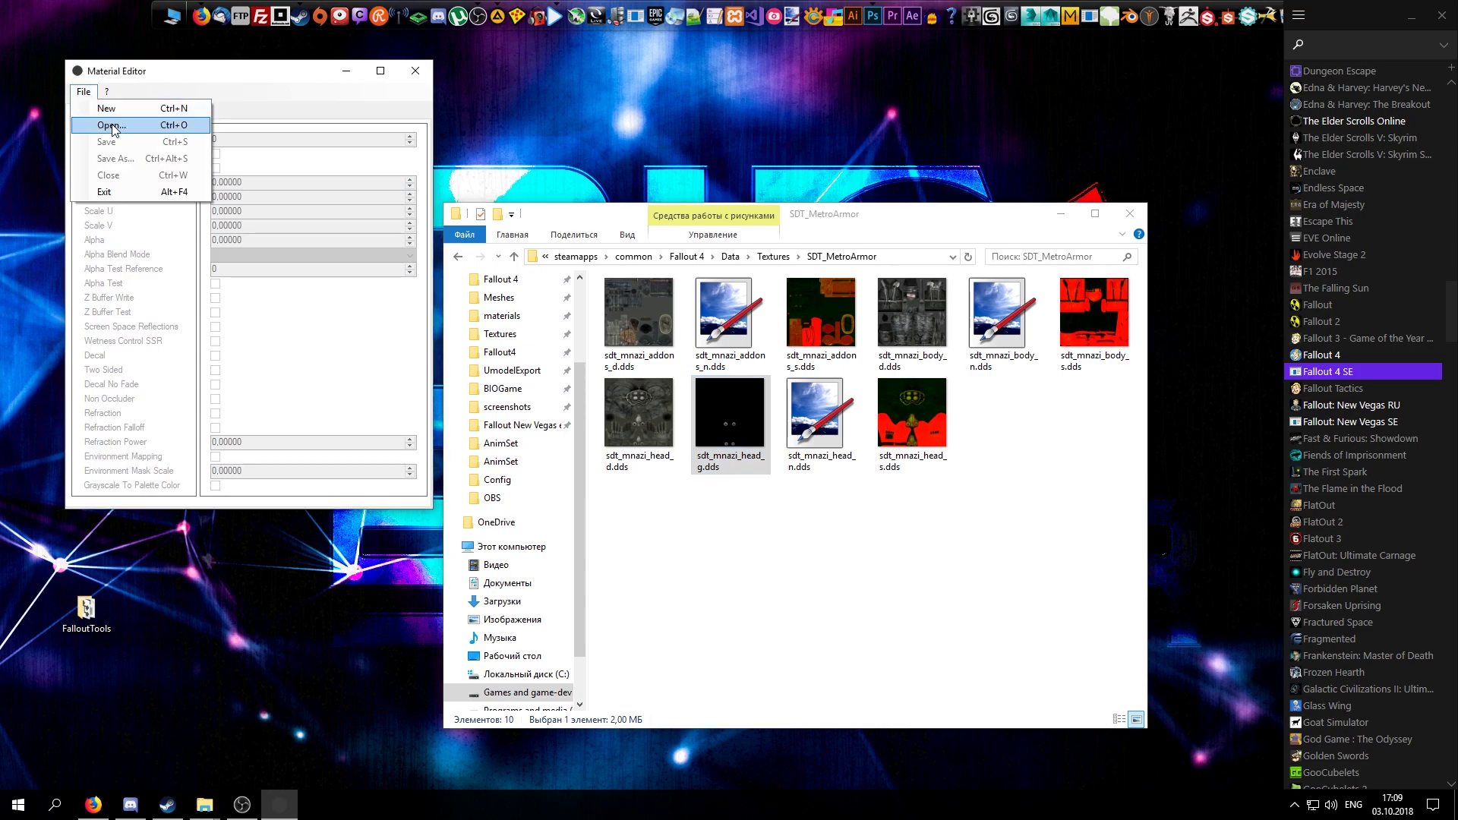
{"action": "left_click", "coordinate": [112, 126]}
{"action": "scroll", "coordinate": [195, 270], "scroll_direction": "up", "scroll_amount": 5}
{"action": "scroll", "coordinate": [186, 262], "scroll_direction": "up", "scroll_amount": 2}
{"action": "left_click", "coordinate": [173, 238]}
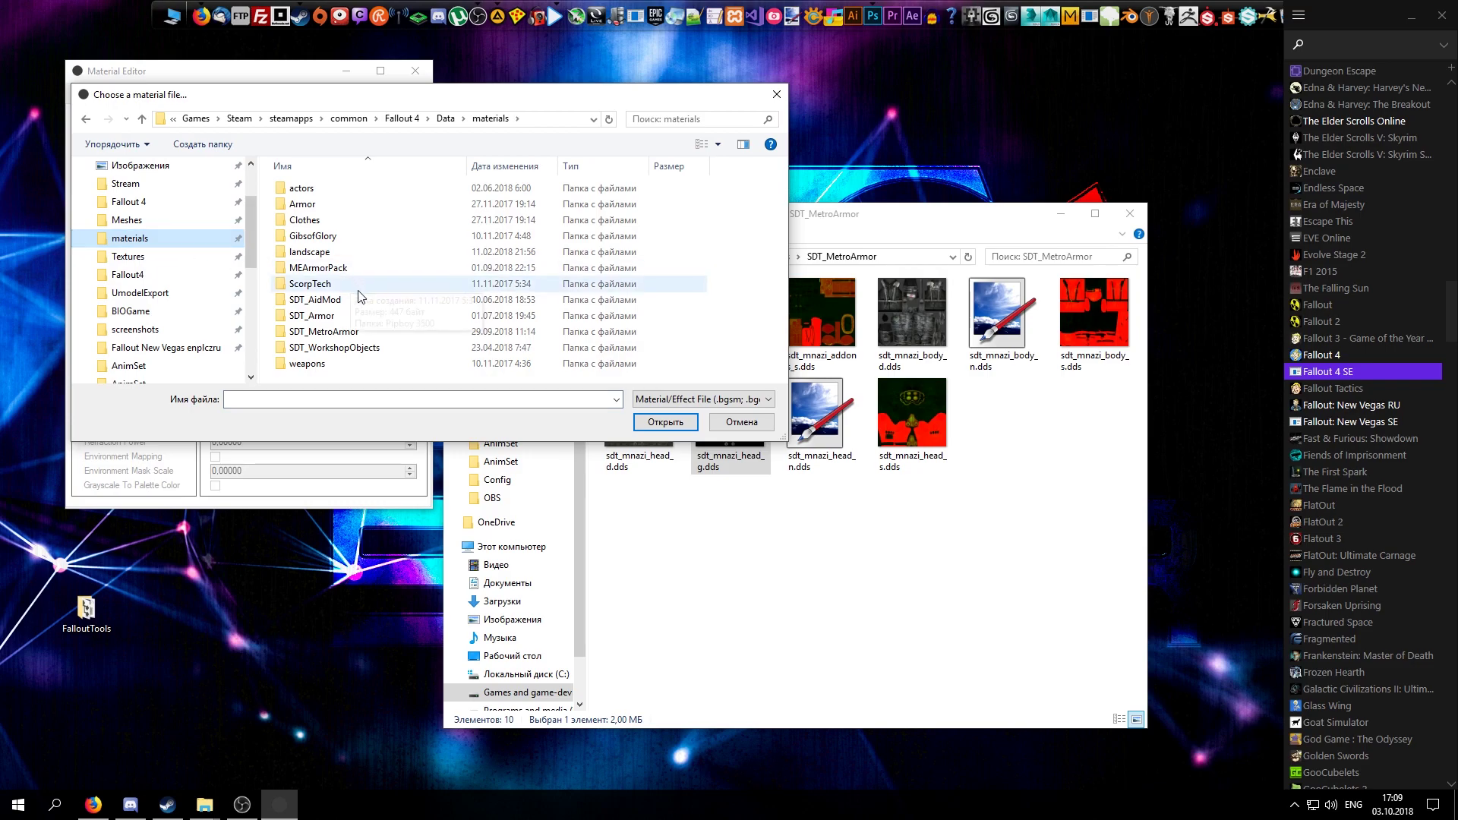
{"action": "double_click", "coordinate": [374, 334]}
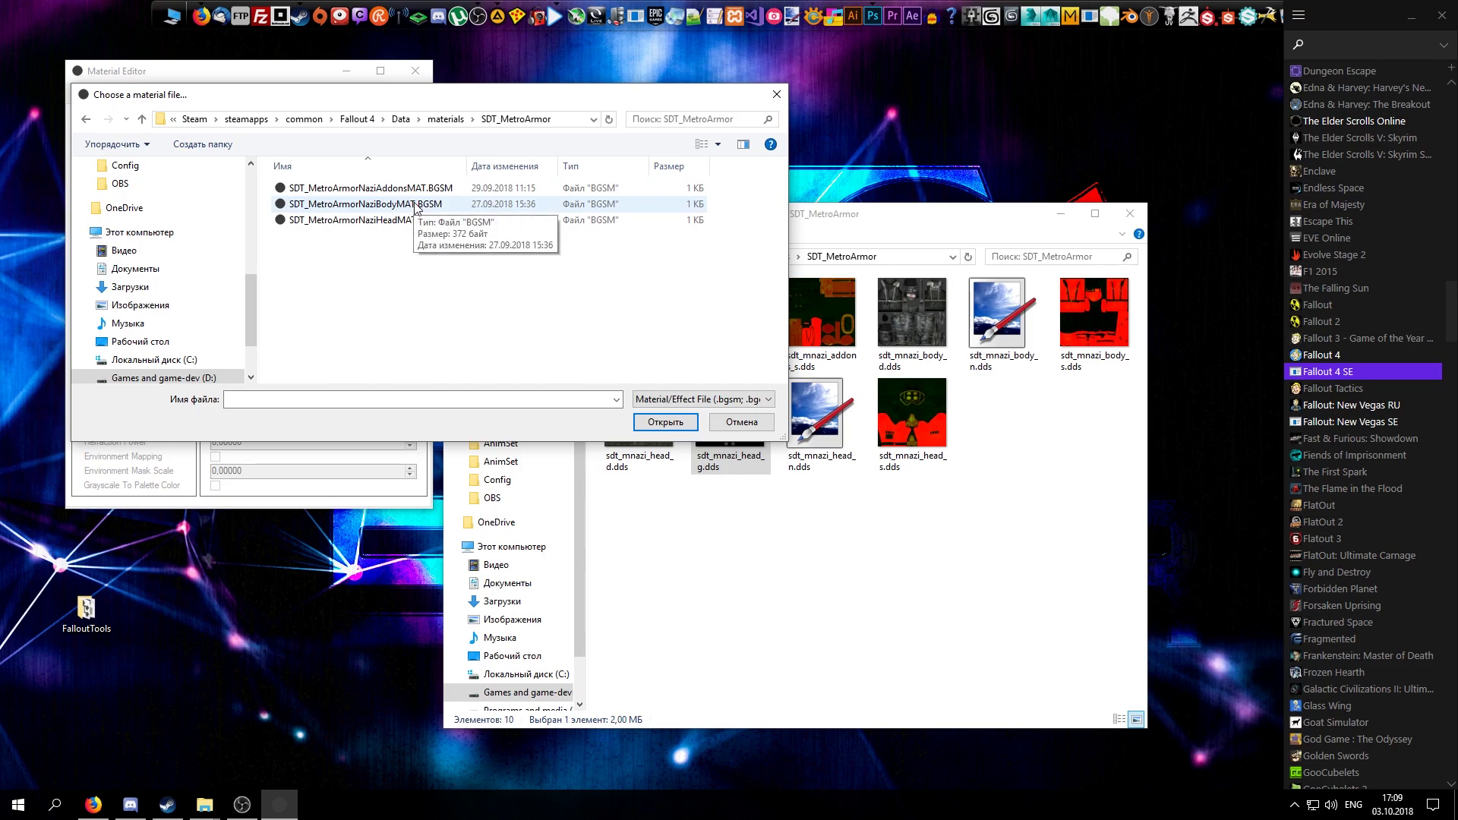
{"action": "left_click_drag", "start_coordinate": [997, 205], "coordinate": [997, 220]}
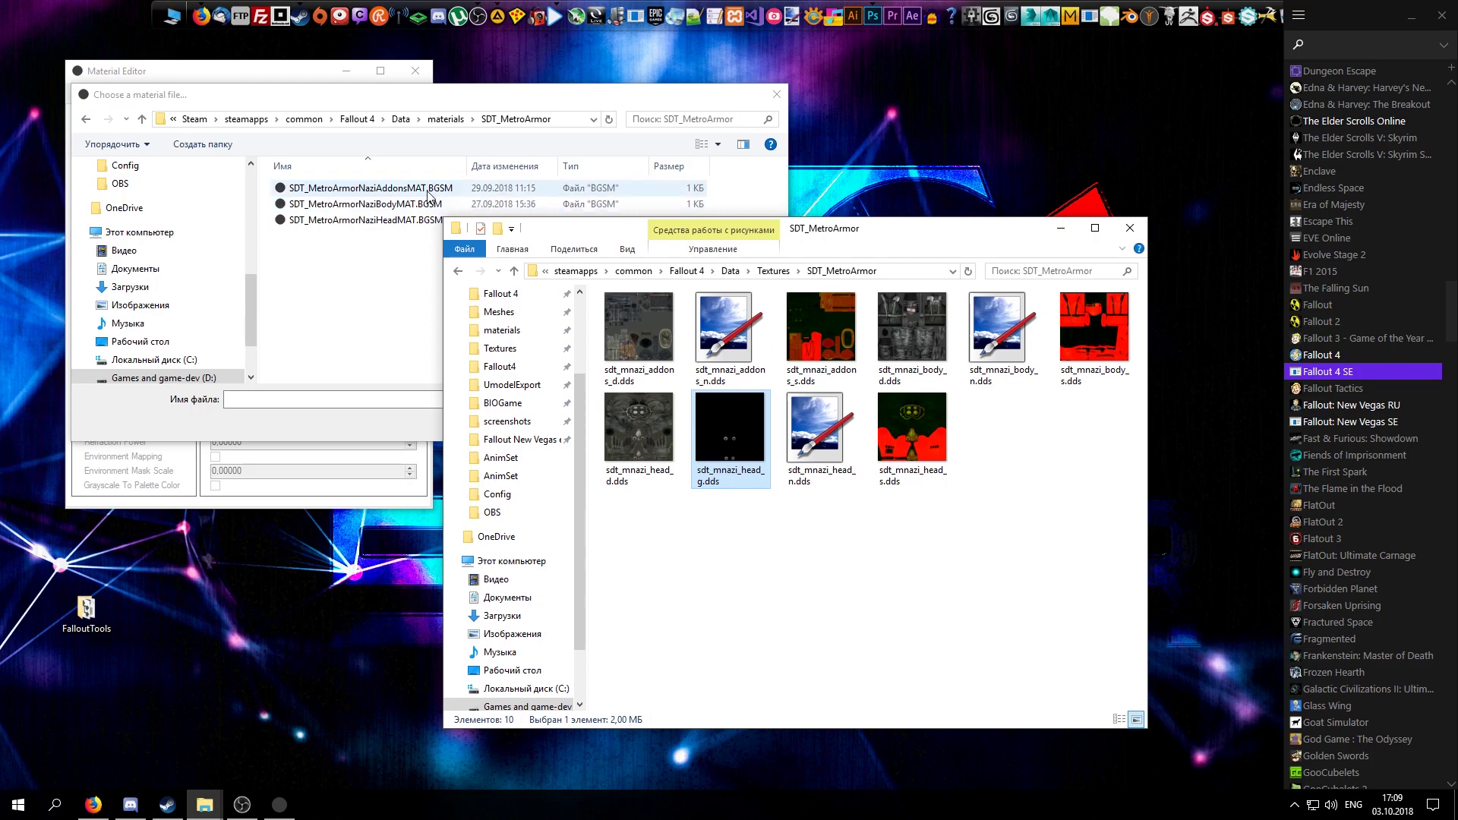
{"action": "double_click", "coordinate": [389, 220]}
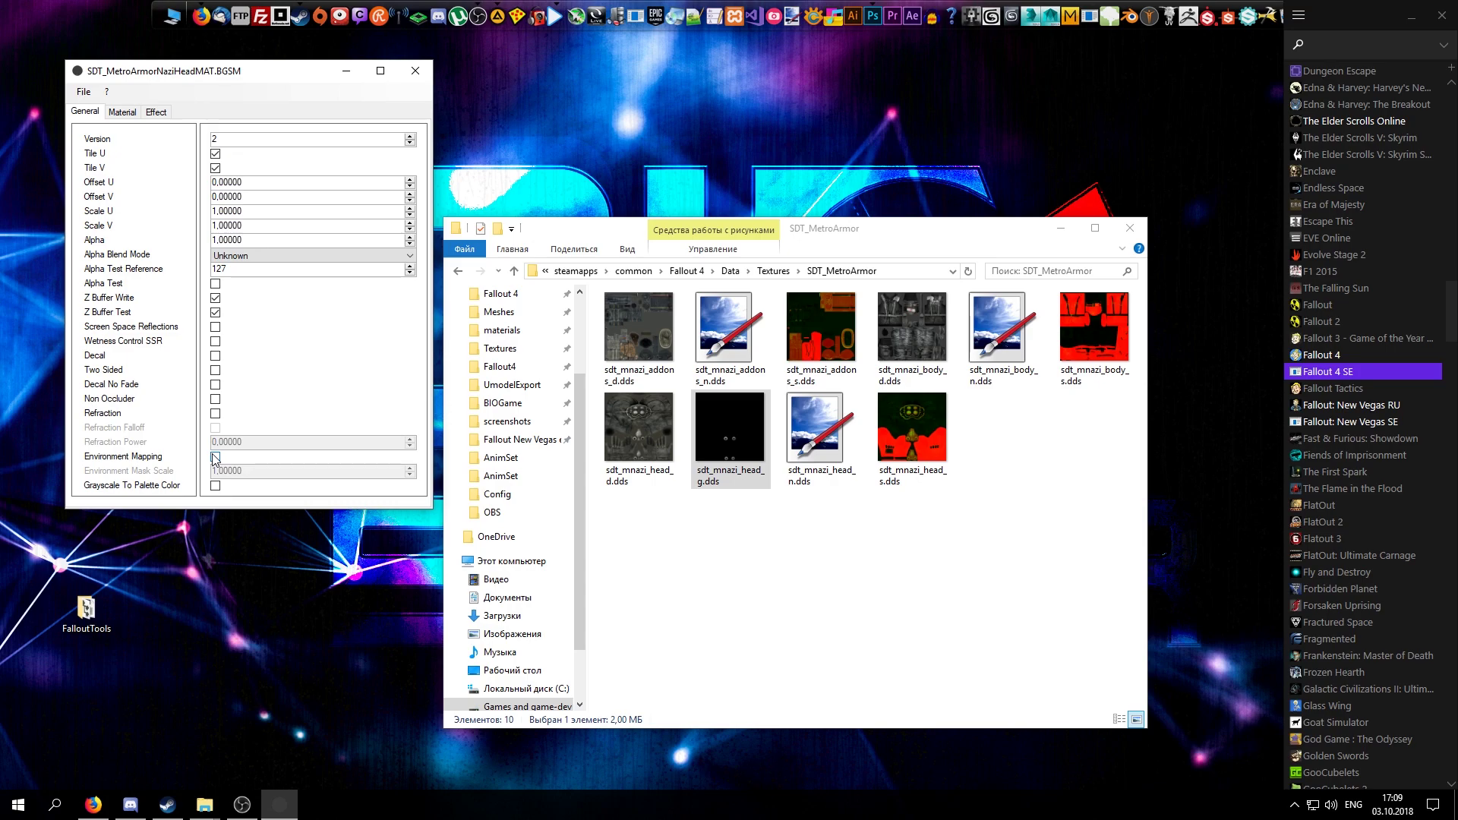
Assign sdt_mnazi_head_g.dds from Textures\SDT_MetroArmor as the head material's glow texture.
{"action": "left_click", "coordinate": [123, 116]}
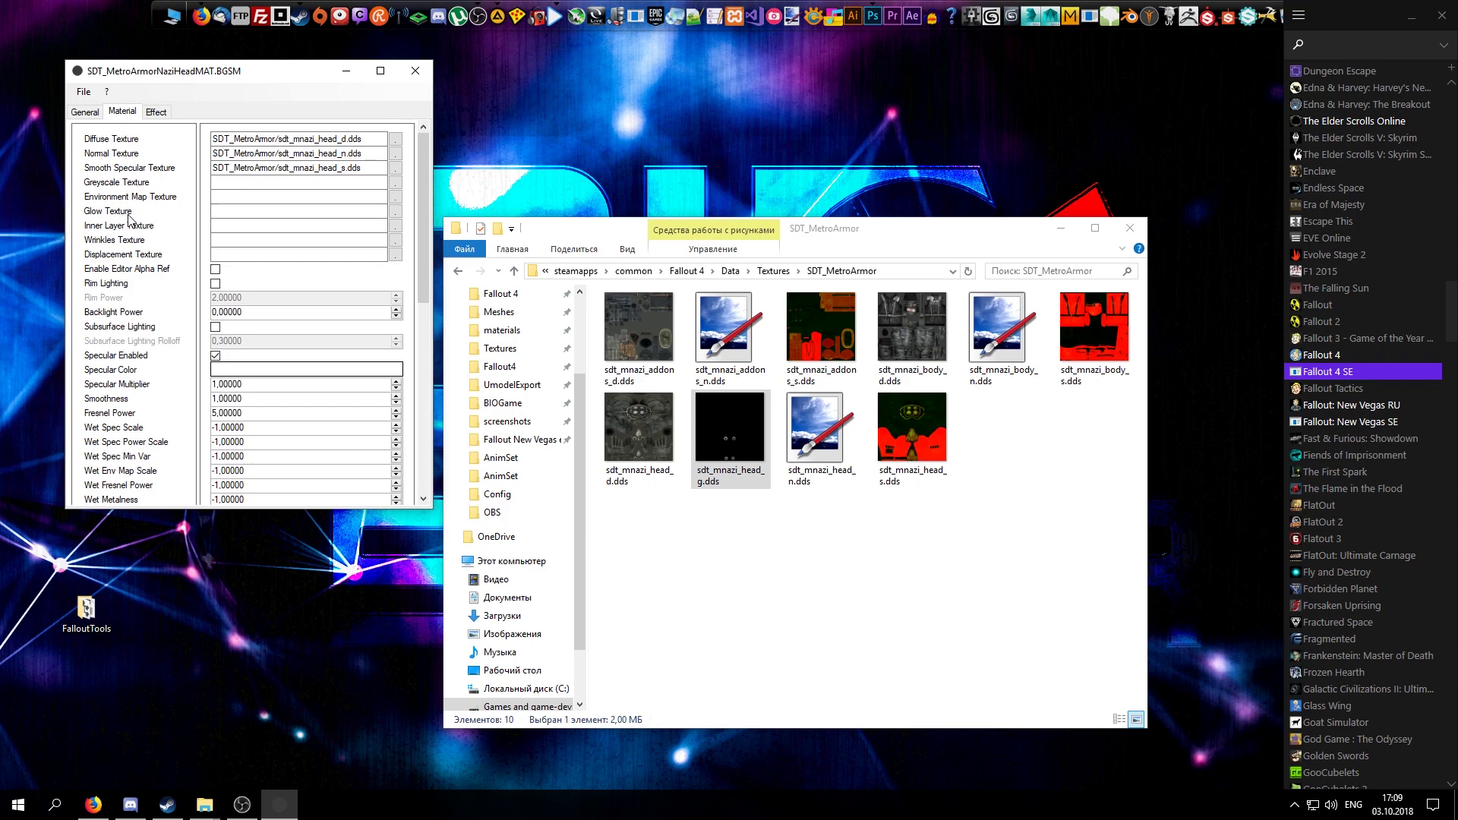
{"action": "left_click", "coordinate": [395, 214]}
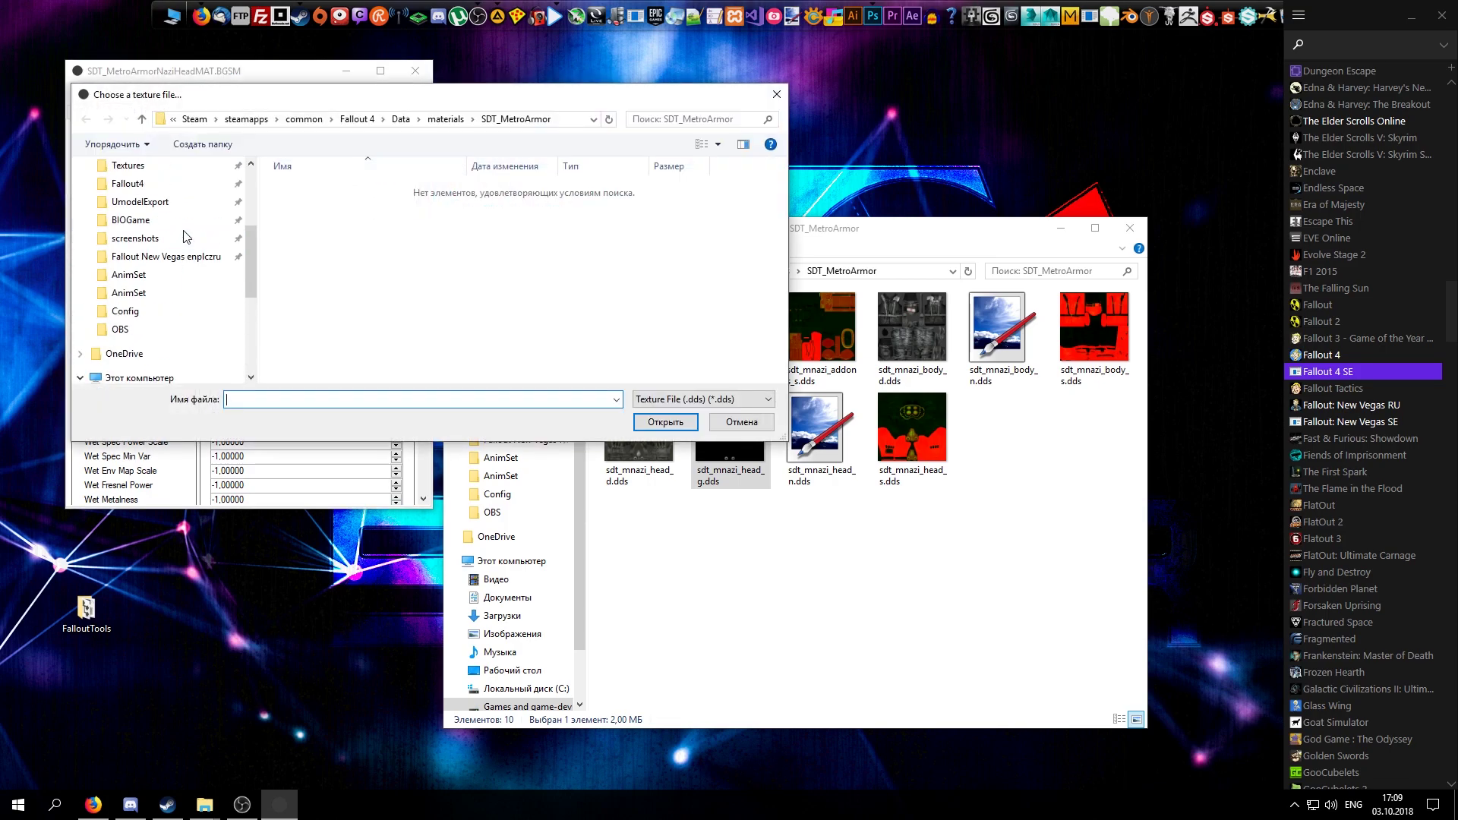
{"action": "scroll", "coordinate": [183, 243], "scroll_direction": "up", "scroll_amount": 2}
{"action": "left_click", "coordinate": [188, 256]}
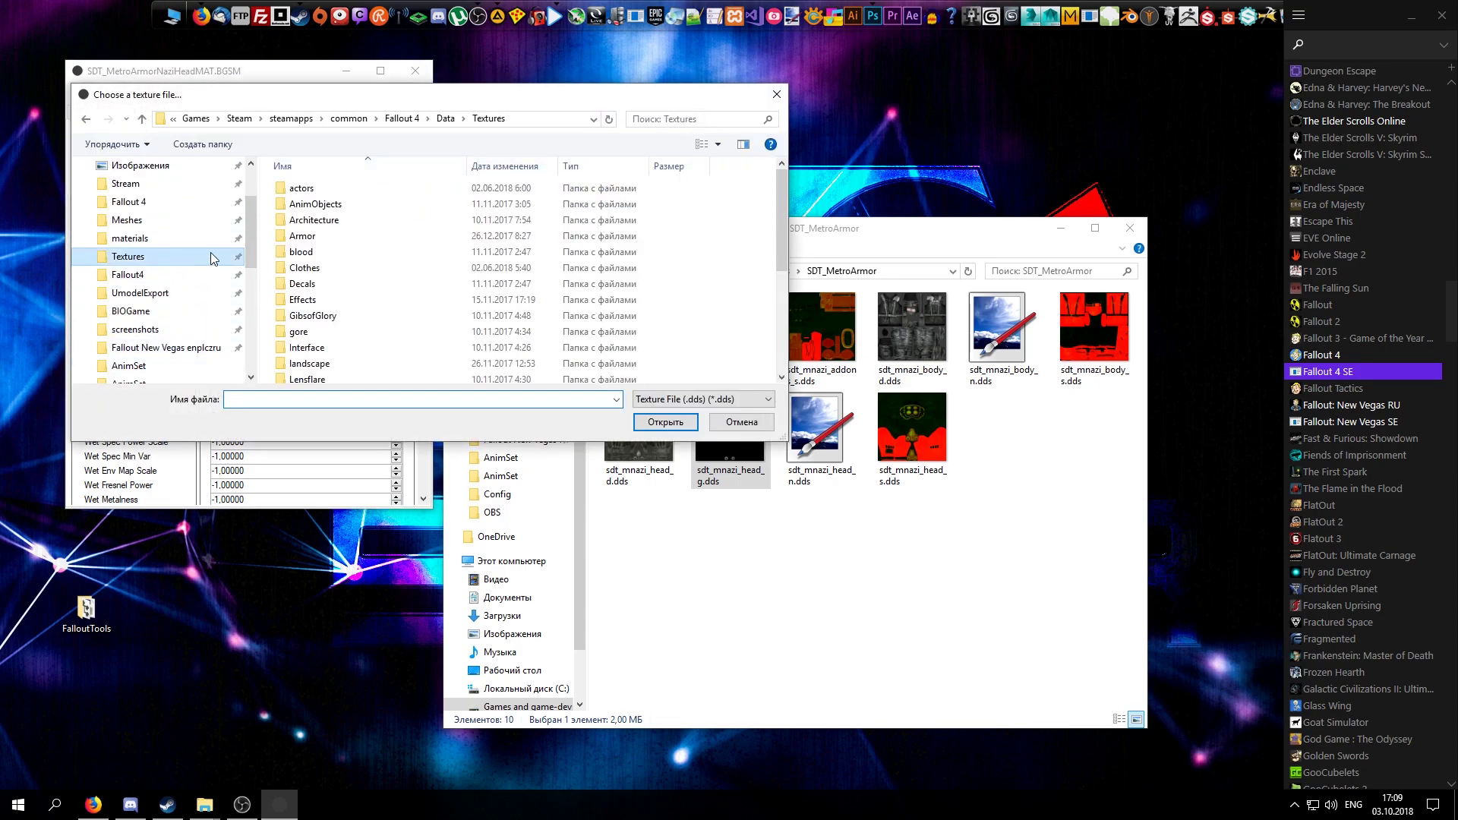
{"action": "scroll", "coordinate": [364, 327], "scroll_direction": "down", "scroll_amount": 4}
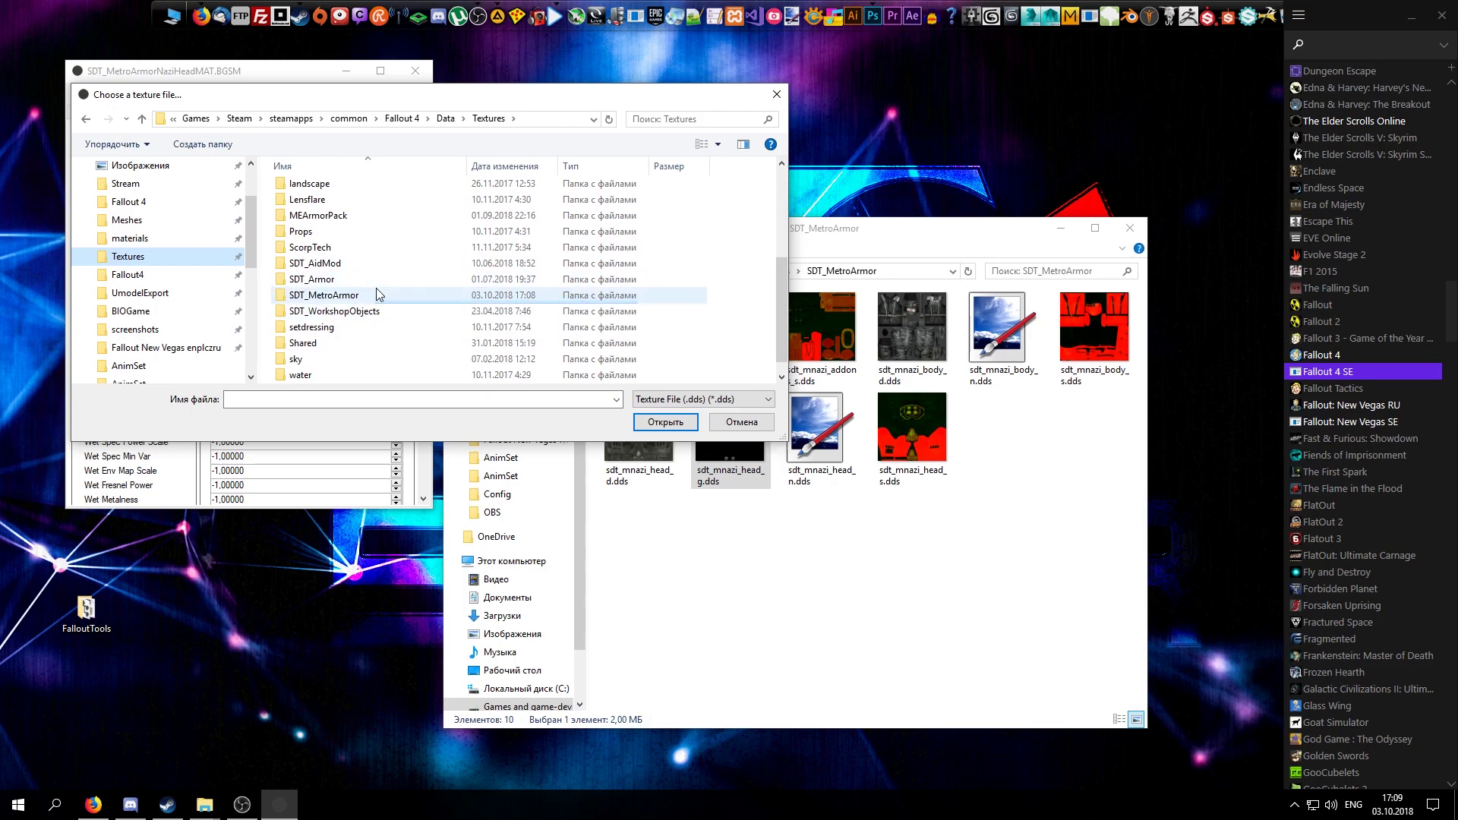
{"action": "double_click", "coordinate": [376, 295]}
{"action": "left_click", "coordinate": [413, 303]}
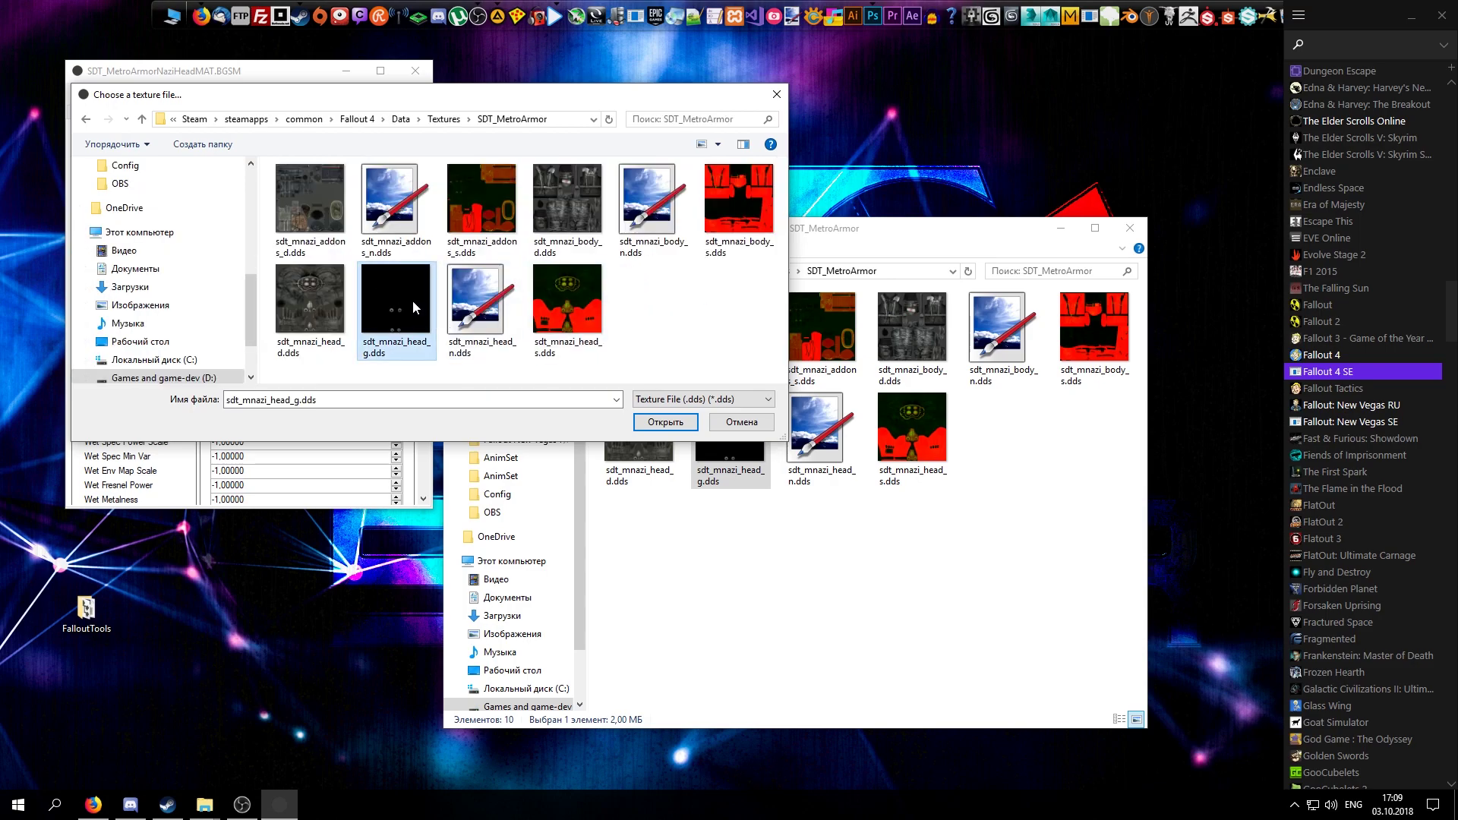
{"action": "double_click", "coordinate": [403, 286]}
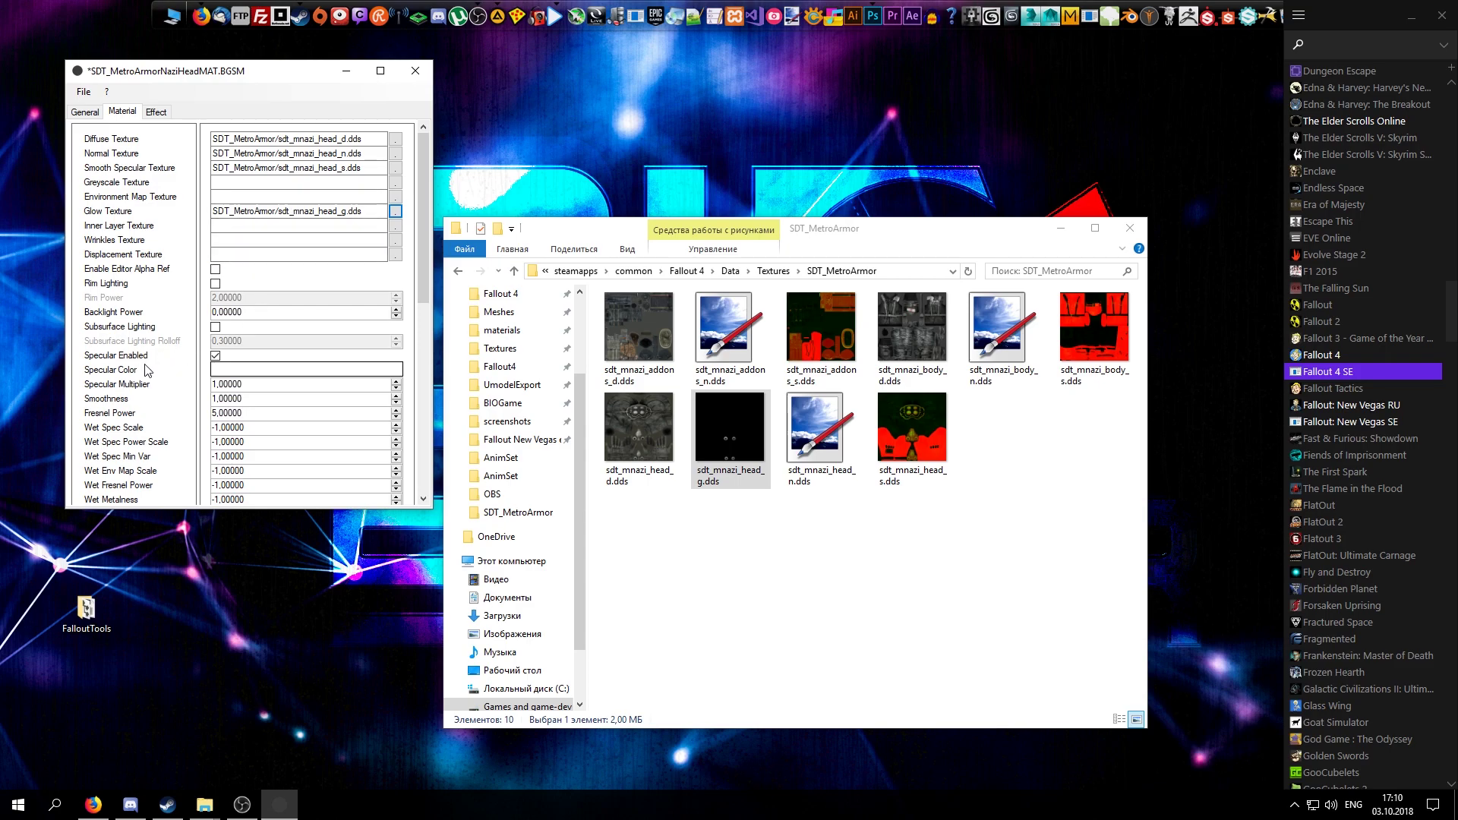
Enable emittance for the head material.
{"action": "scroll", "coordinate": [140, 391], "scroll_direction": "down", "scroll_amount": 4}
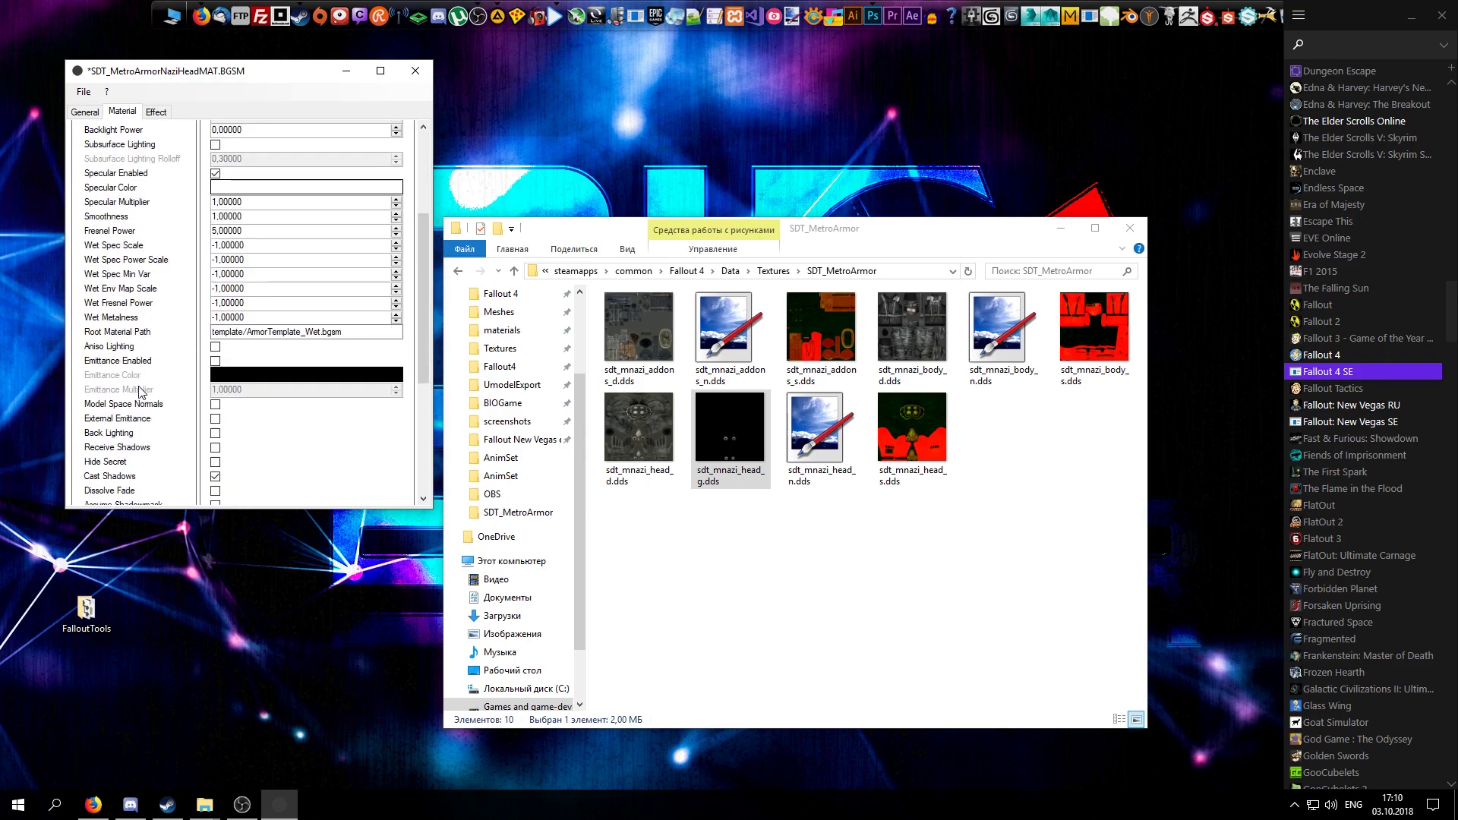
{"action": "left_click", "coordinate": [216, 362]}
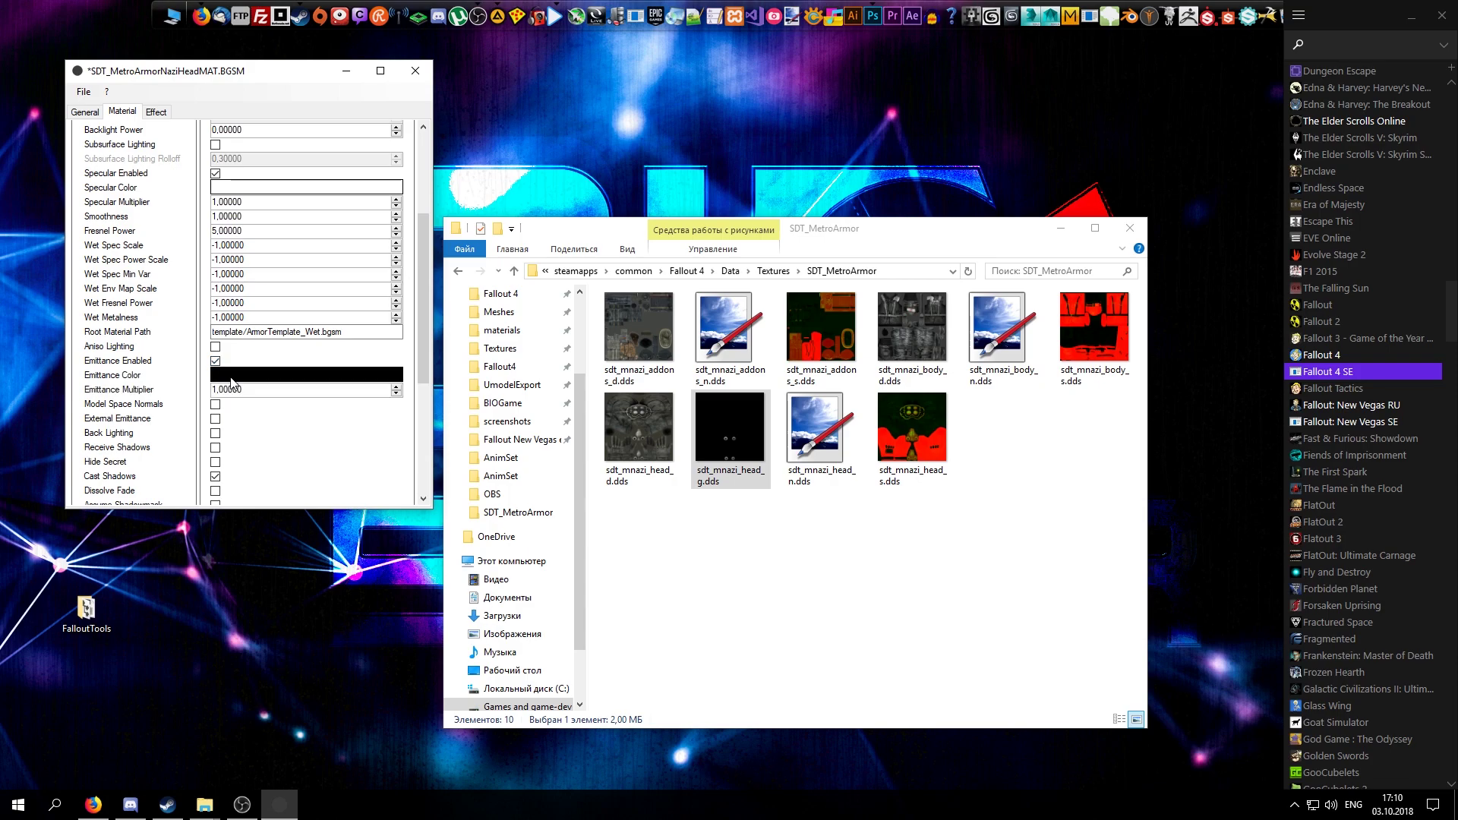
Set the head material's emittance color to bright green with red 14, green 254 and blue 7.
{"action": "left_click", "coordinate": [232, 376]}
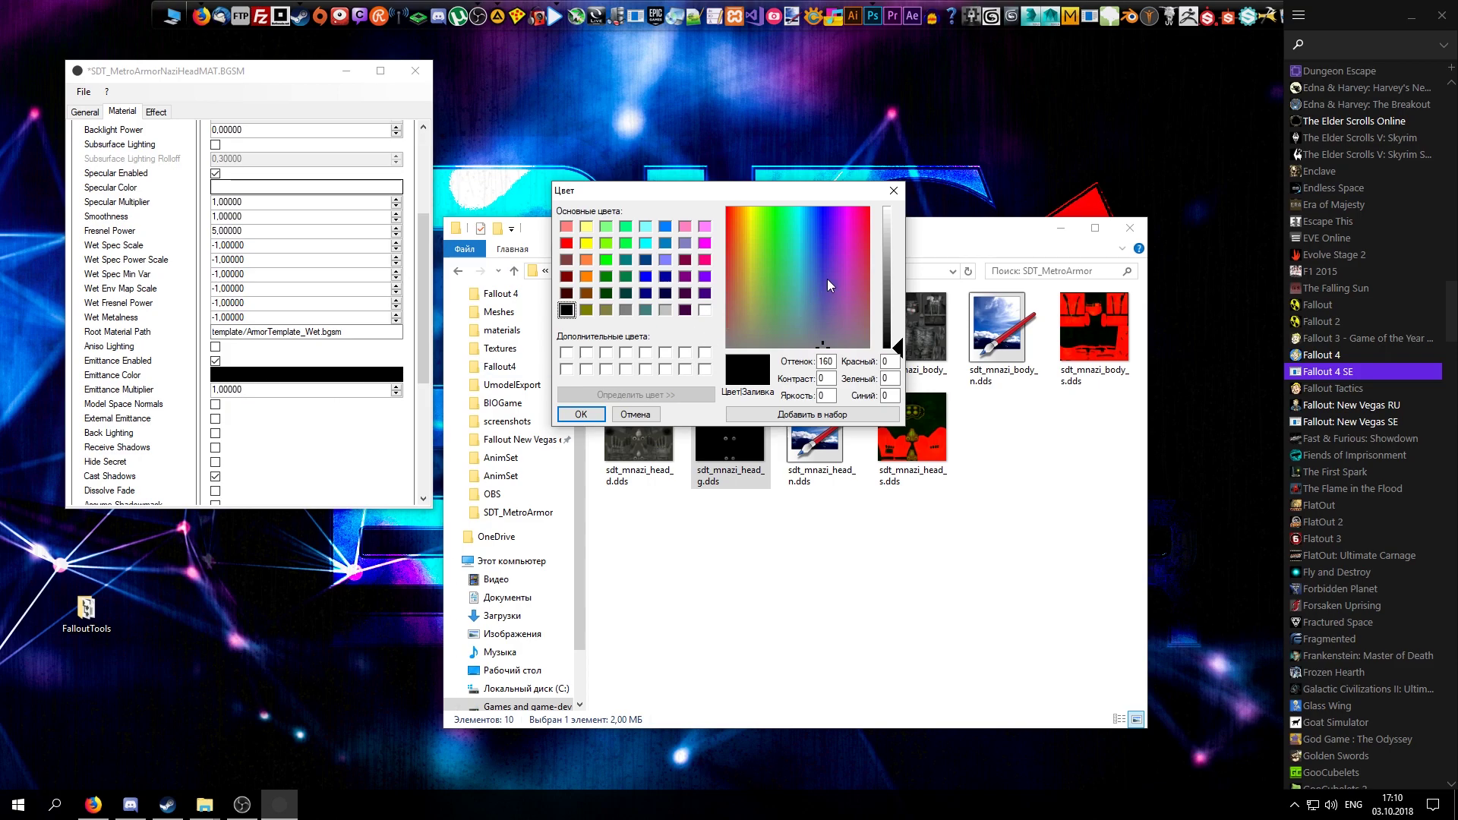
{"action": "left_click_drag", "start_coordinate": [783, 257], "coordinate": [873, 205]}
{"action": "left_click_drag", "start_coordinate": [895, 272], "coordinate": [773, 208]}
{"action": "left_click_drag", "start_coordinate": [899, 272], "coordinate": [899, 279]}
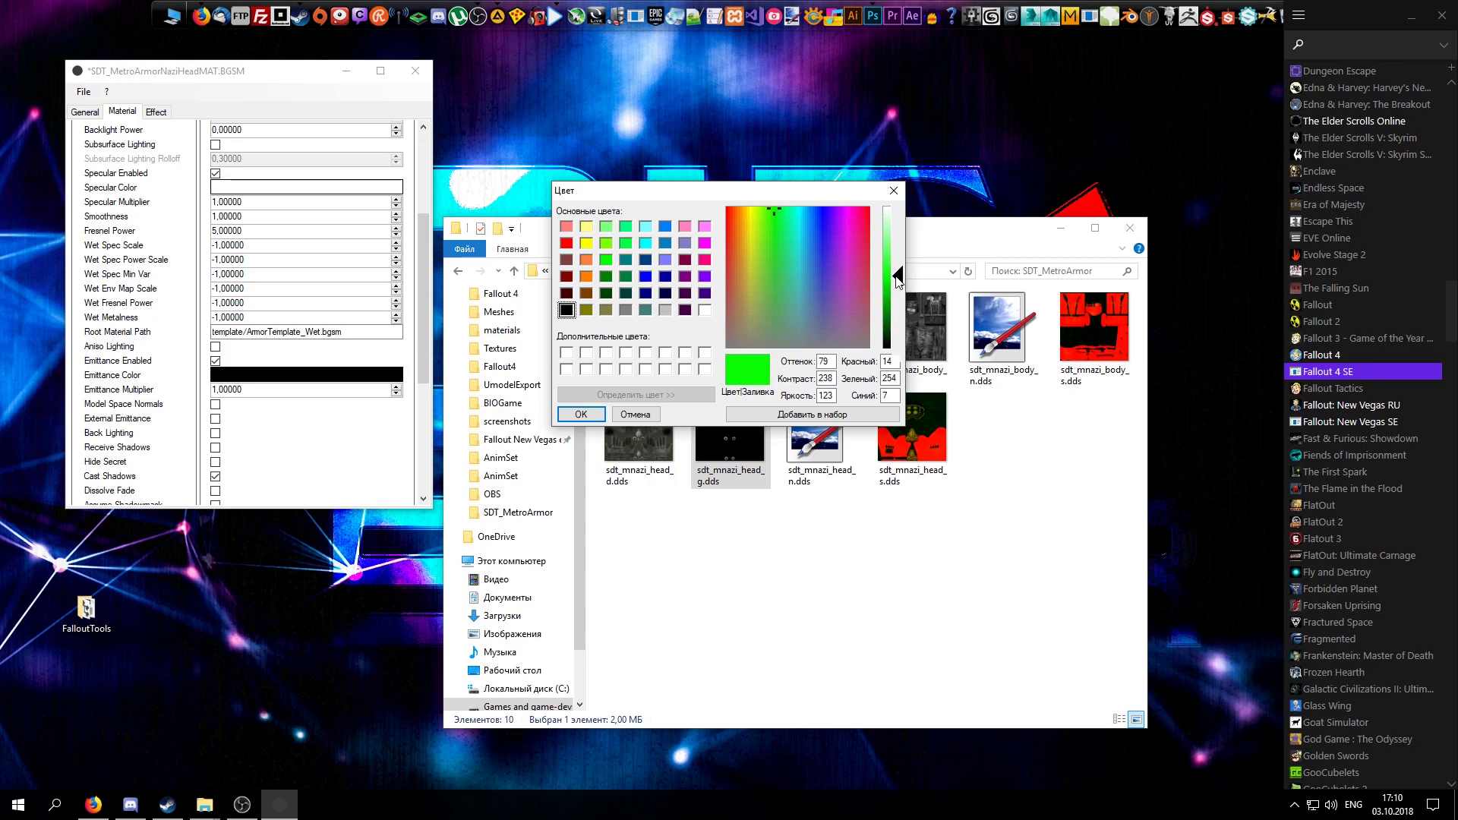
{"action": "left_click", "coordinate": [581, 414]}
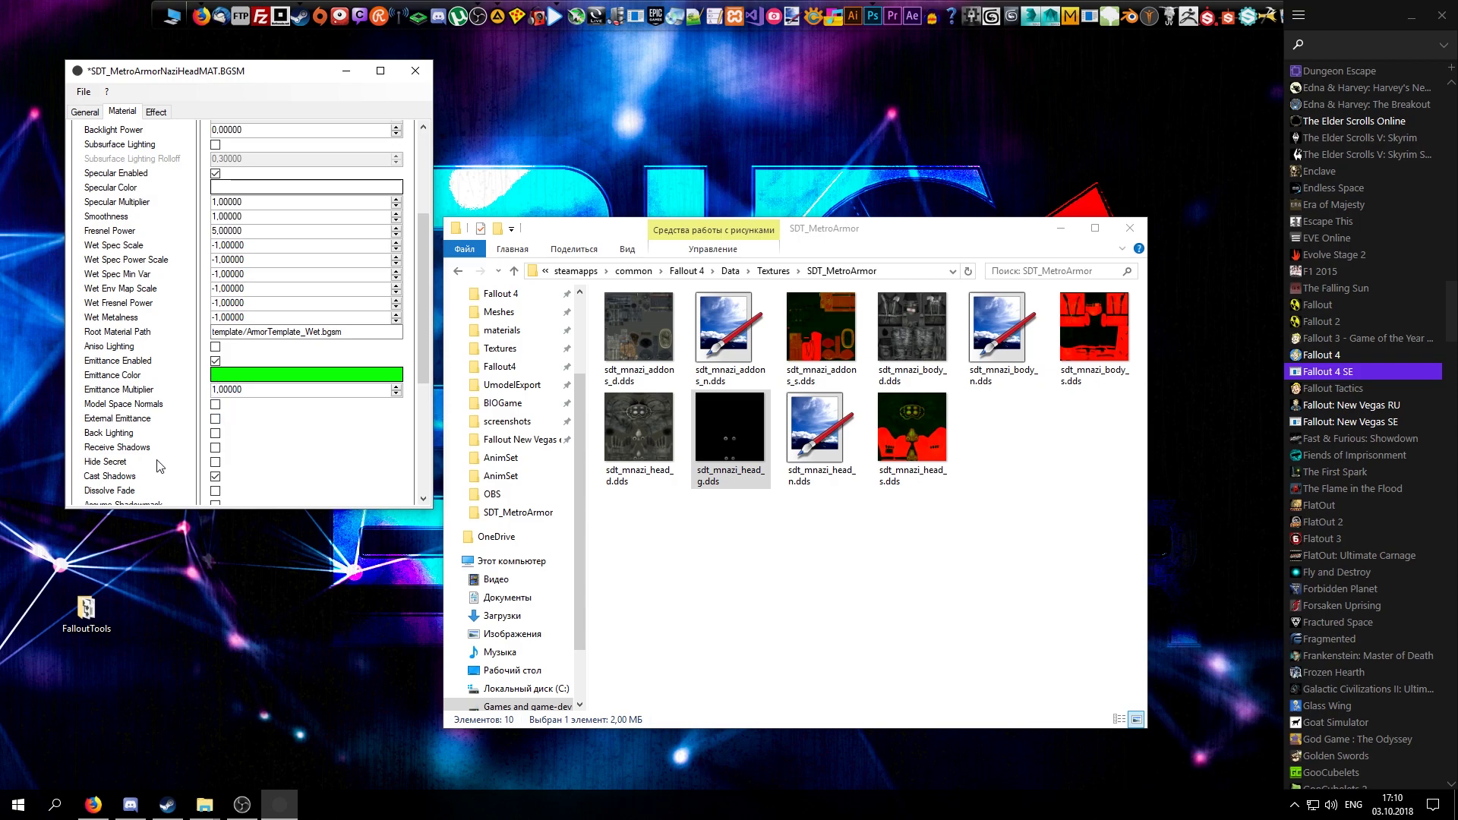
Enable Glowmap for the head material and save it, closing the material editor and the texture folder.
{"action": "scroll", "coordinate": [156, 463], "scroll_direction": "down", "scroll_amount": 2}
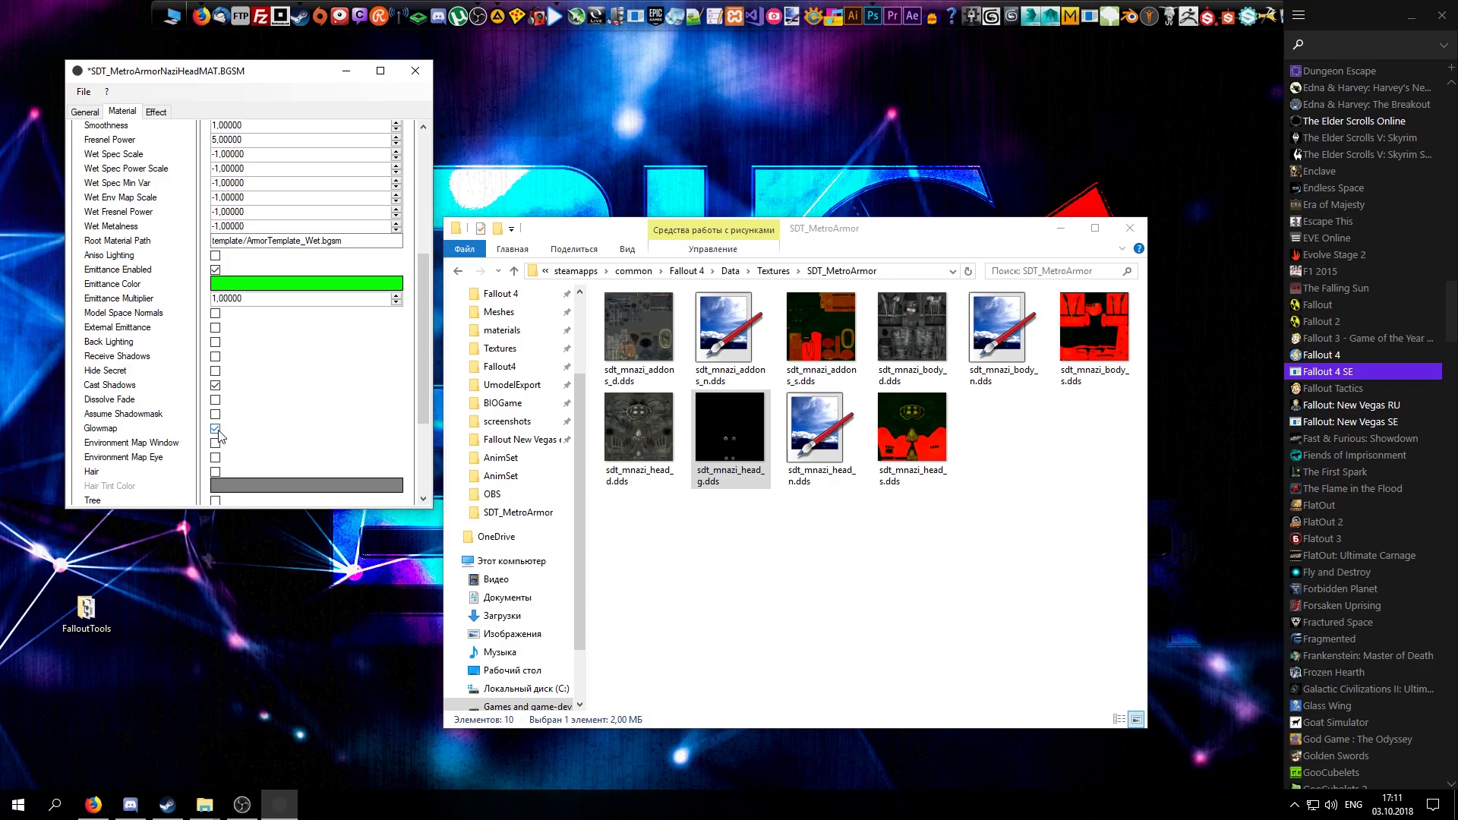
{"action": "left_click", "coordinate": [86, 92]}
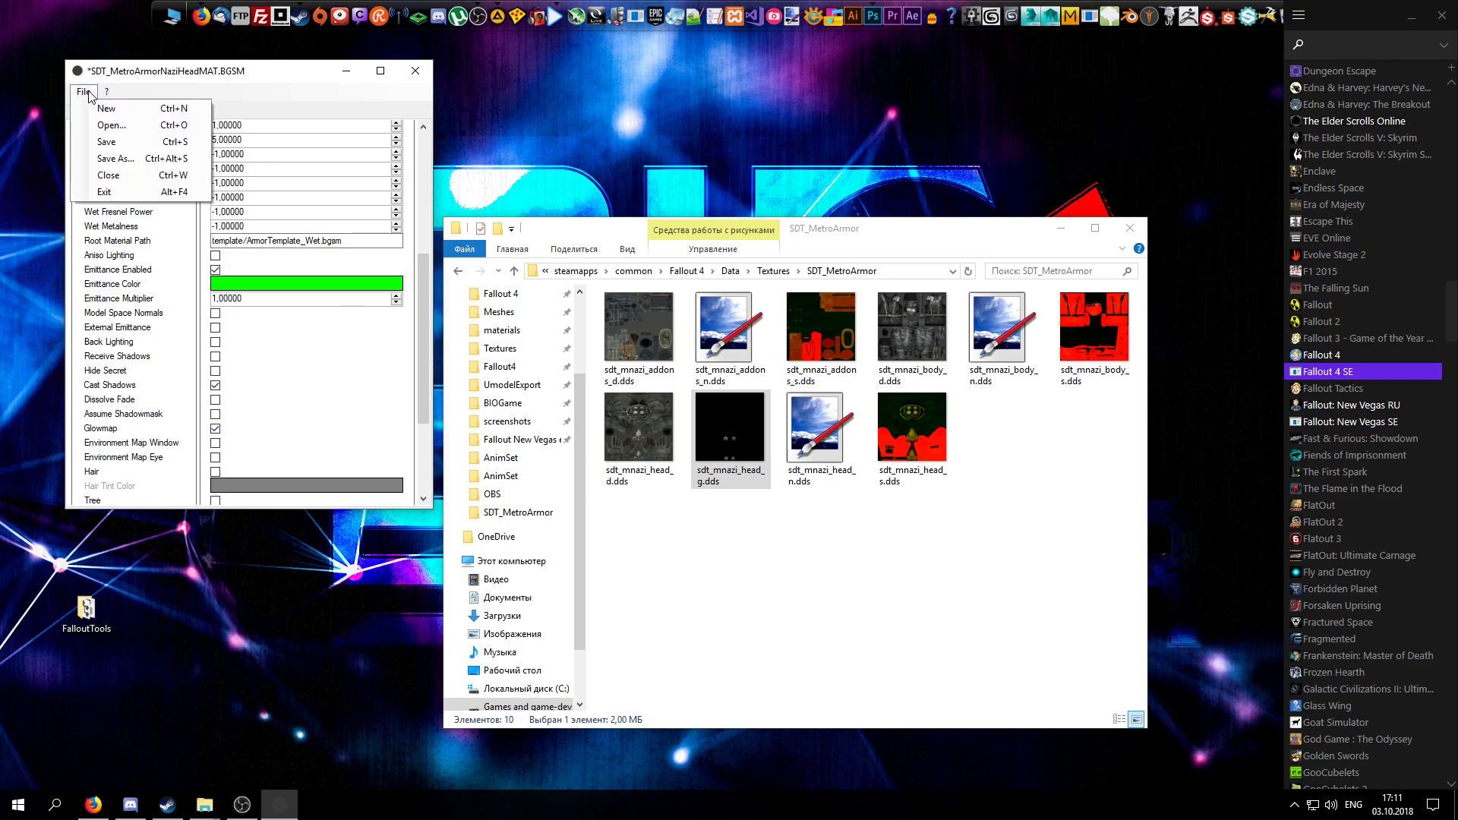
{"action": "left_click", "coordinate": [126, 147]}
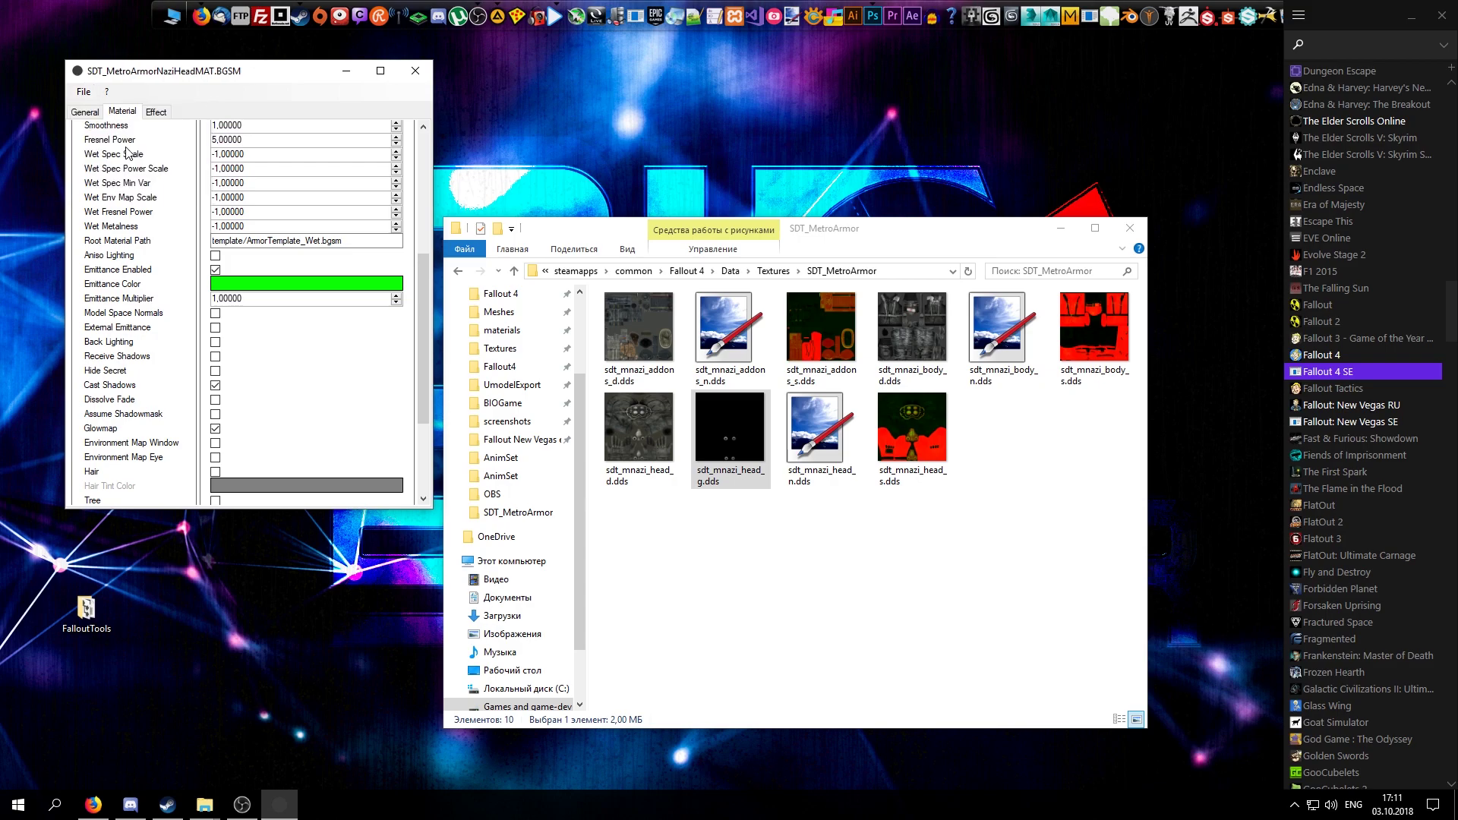
{"action": "left_click", "coordinate": [417, 72]}
{"action": "left_click", "coordinate": [1136, 227]}
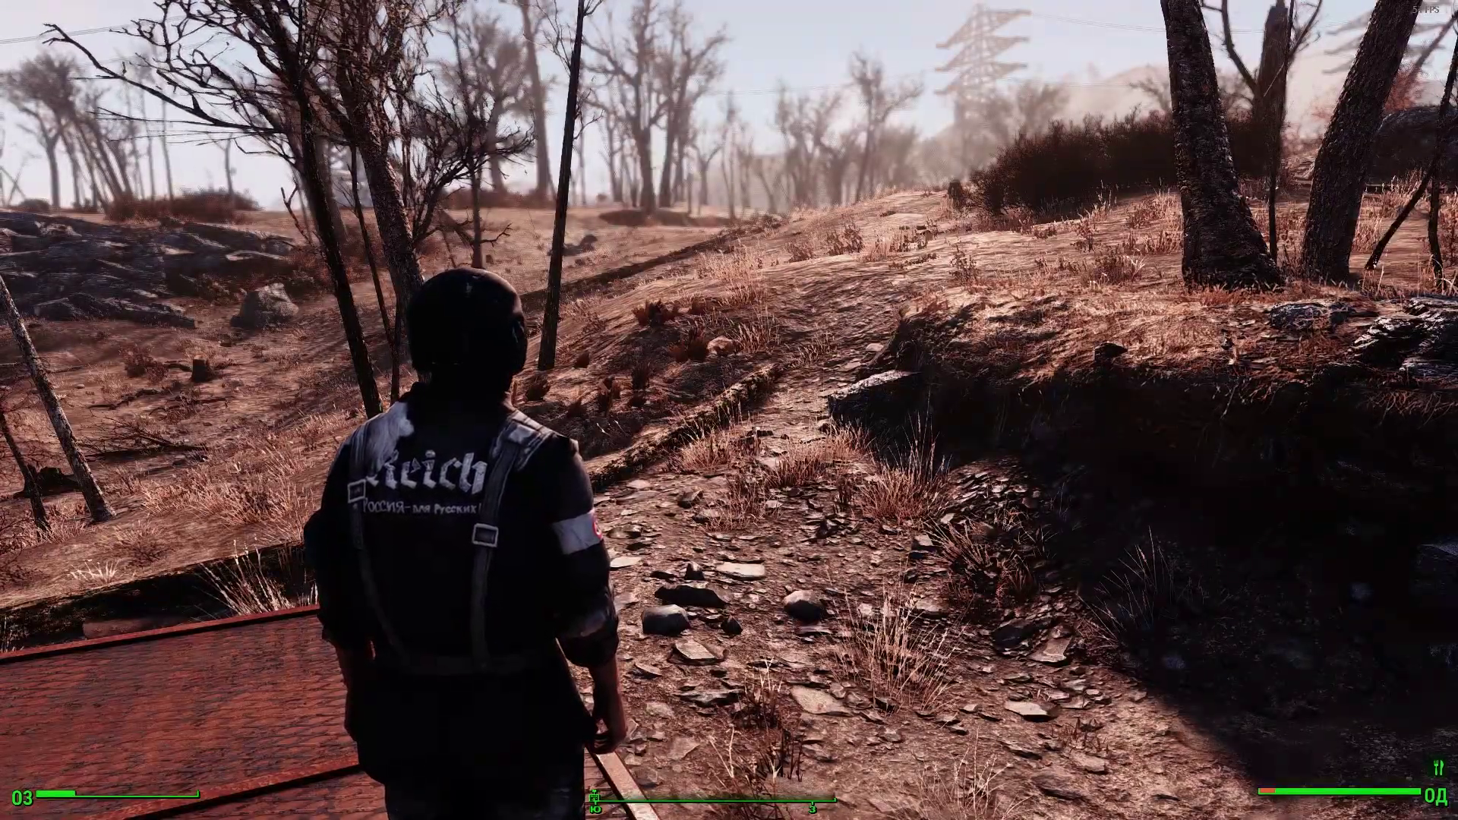
{"action": "mouse_move", "coordinate": [730, 410]}
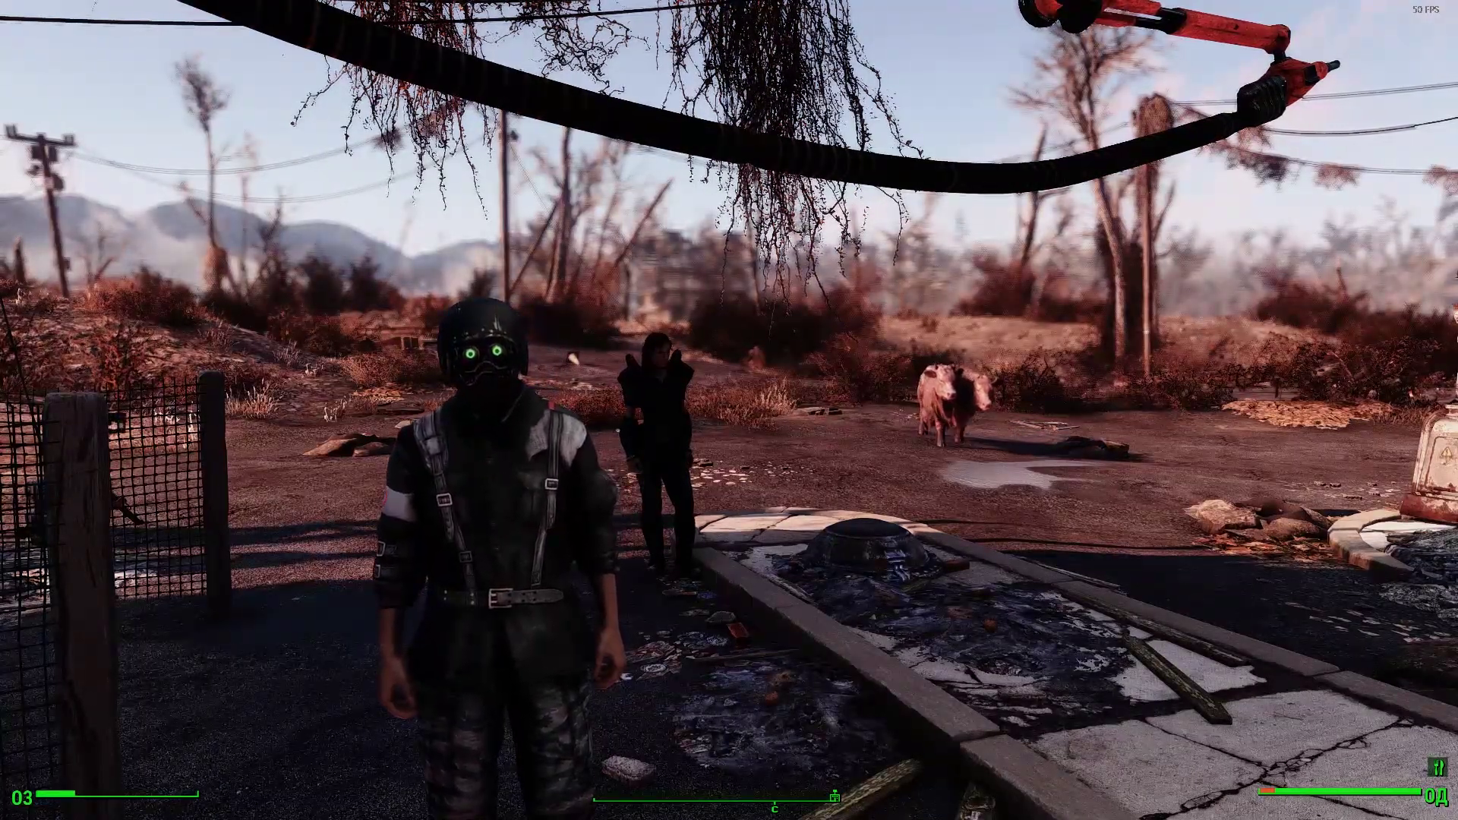
{"action": "key", "text": "w"}
{"action": "key", "text": "s"}
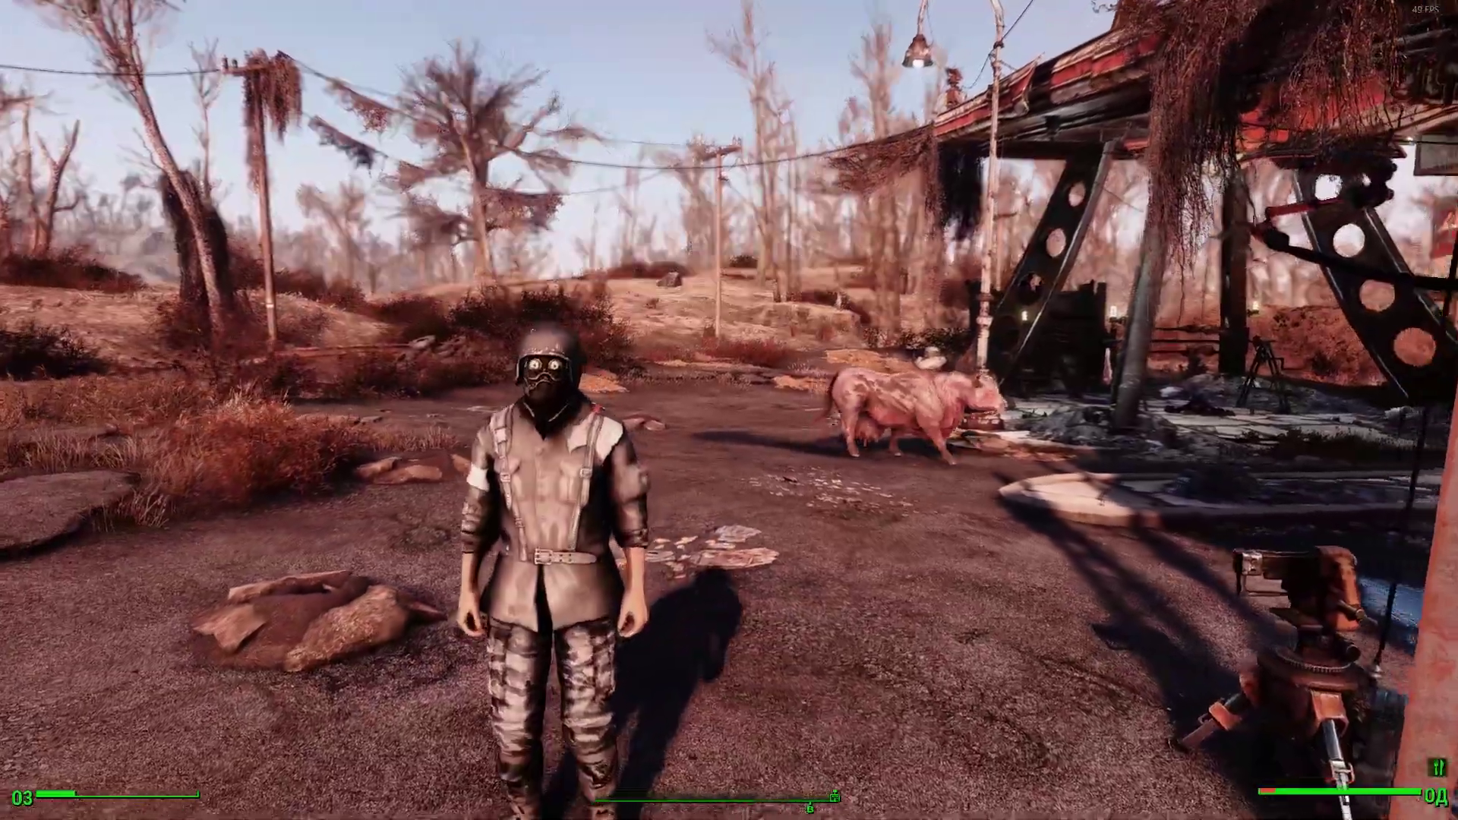
{"action": "scroll", "coordinate": [729, 410], "scroll_direction": "up", "scroll_amount": 3}
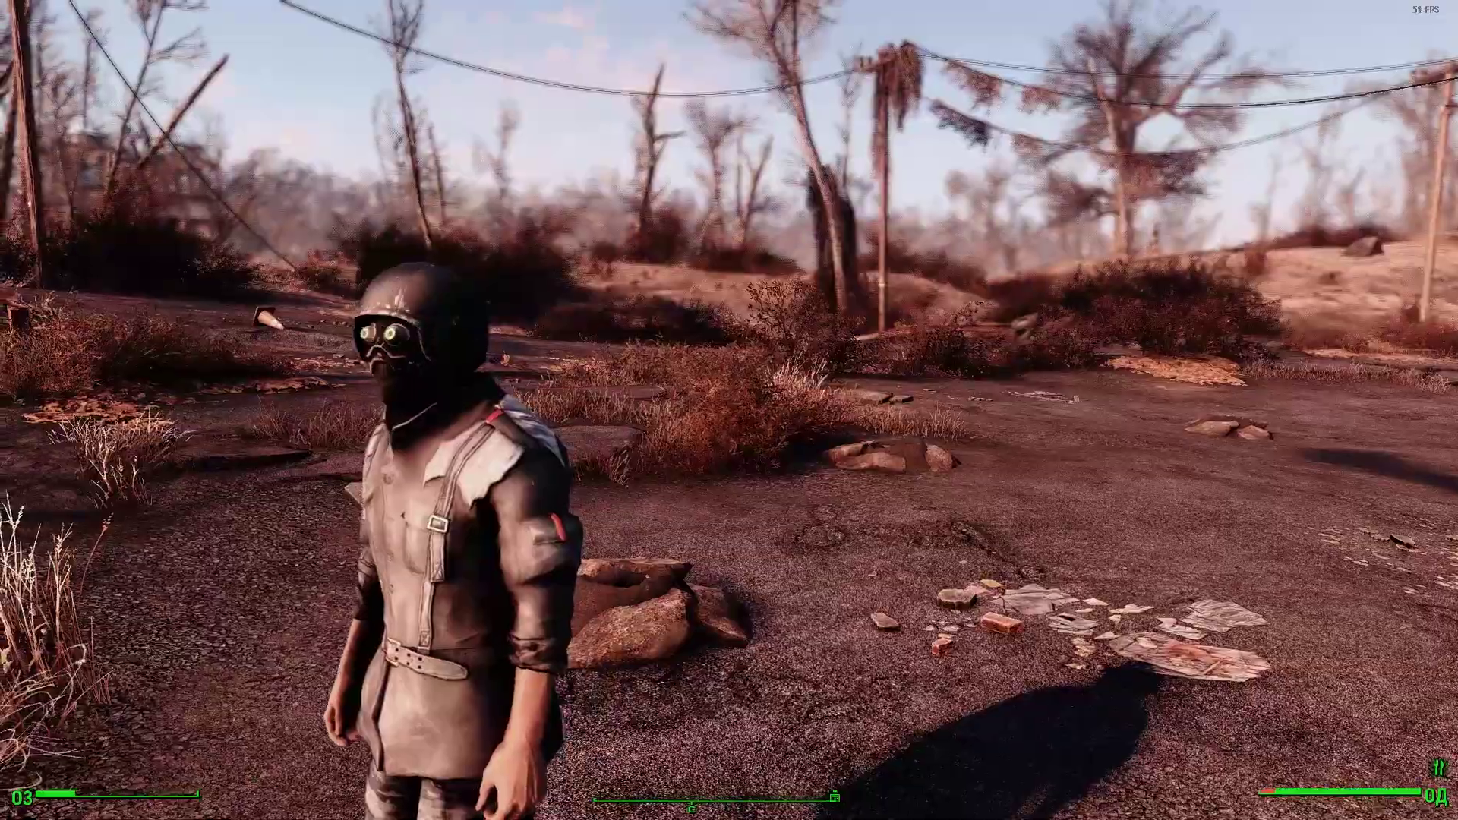